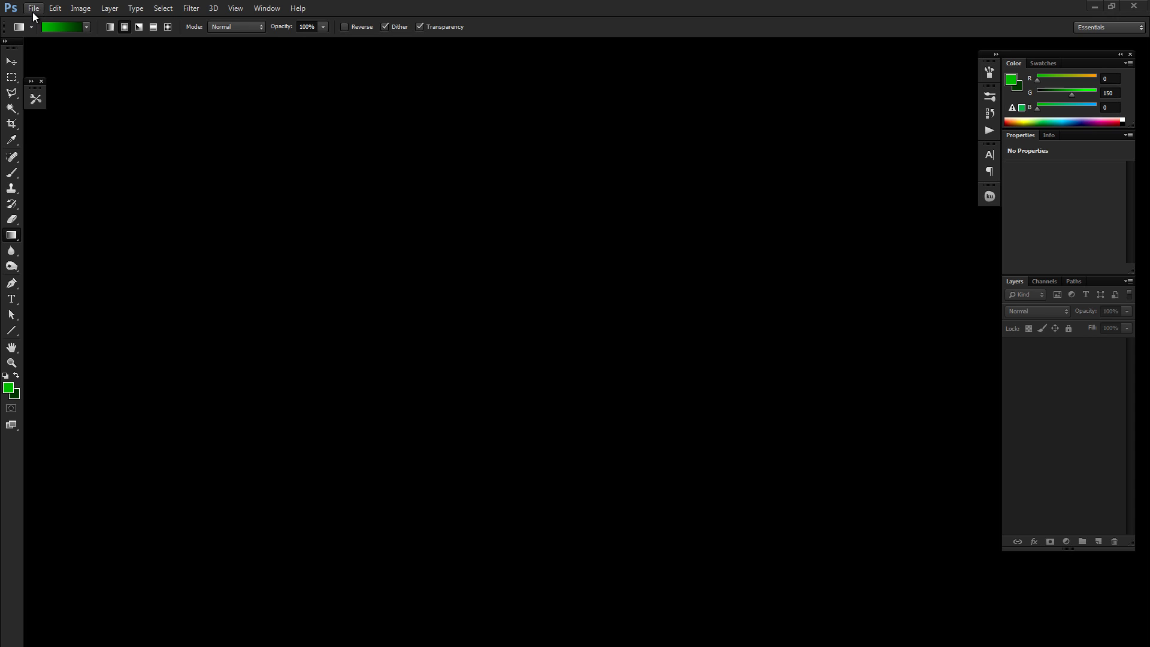
Create a new 1920 × 1080 pixel document, then move and enlarge its window so the whole canvas has space around it.
click(33, 9)
click(39, 23)
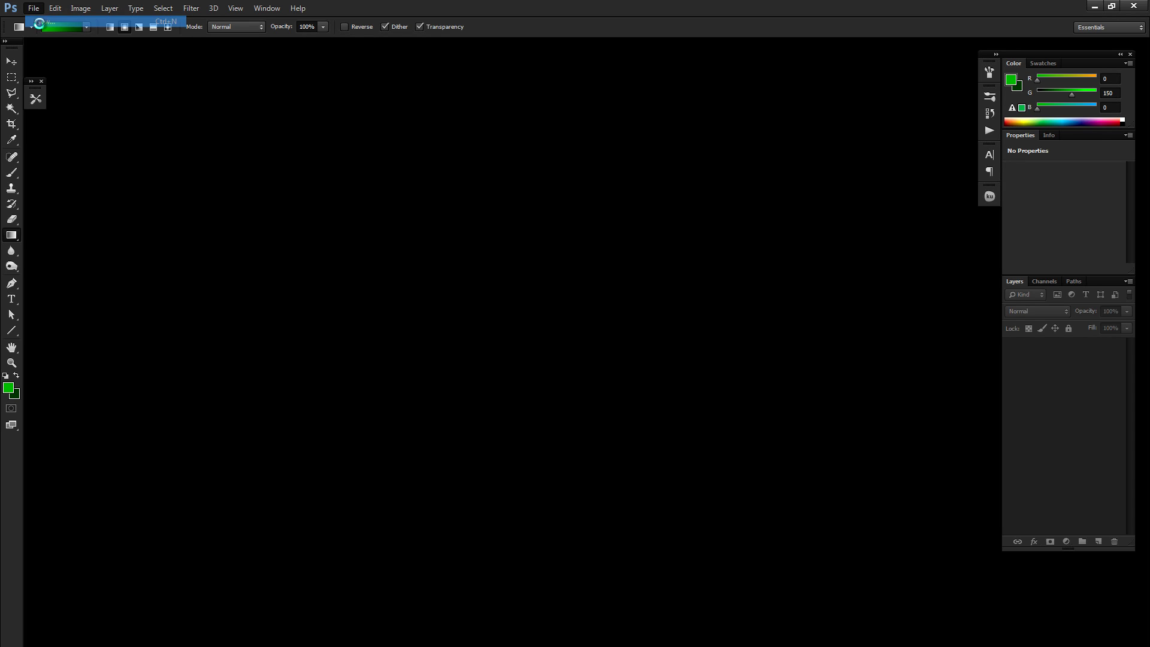
drag(360, 243, 496, 190)
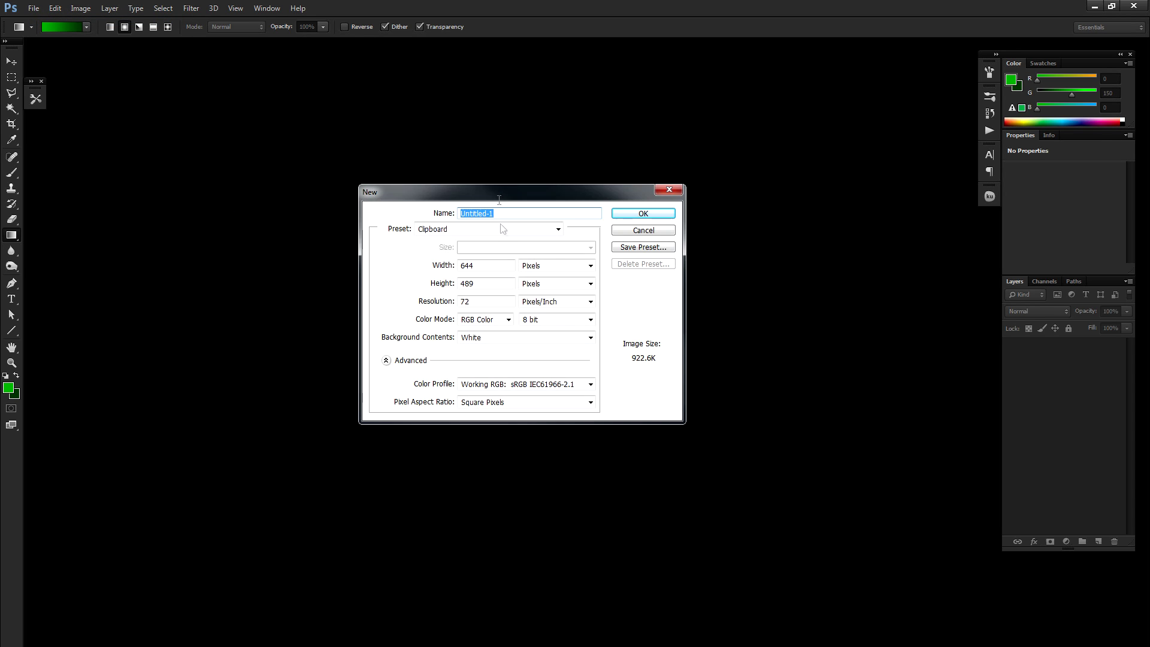
click(501, 264)
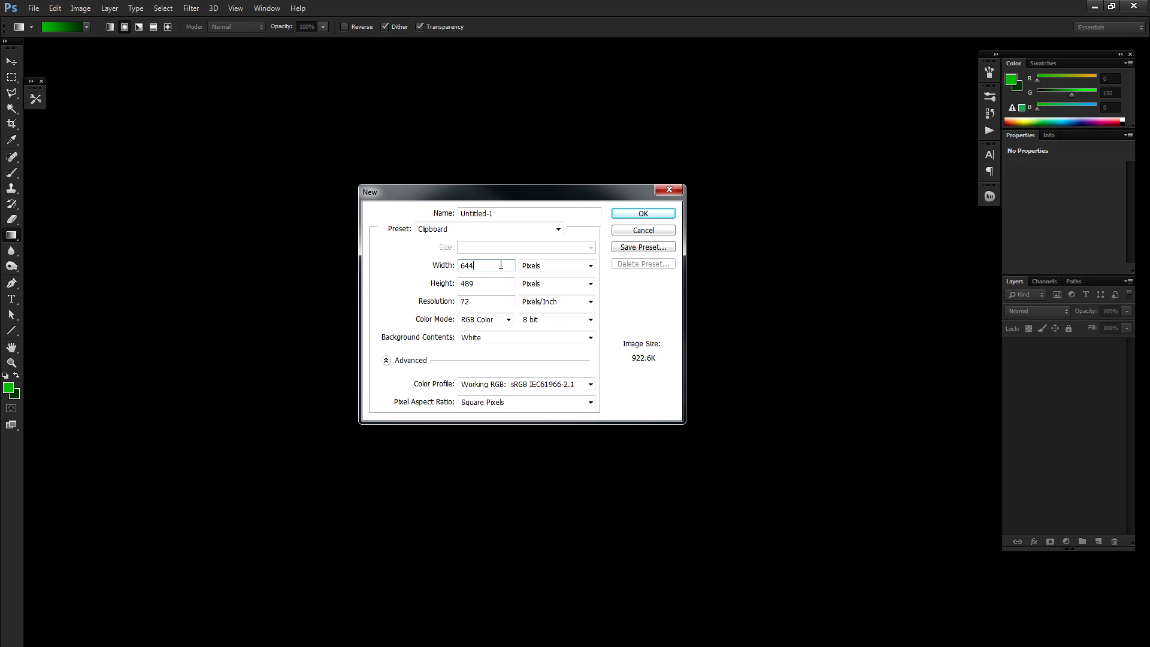
double_click(493, 266)
text(1920)
key(Tab)
key(Tab)
text(1080)
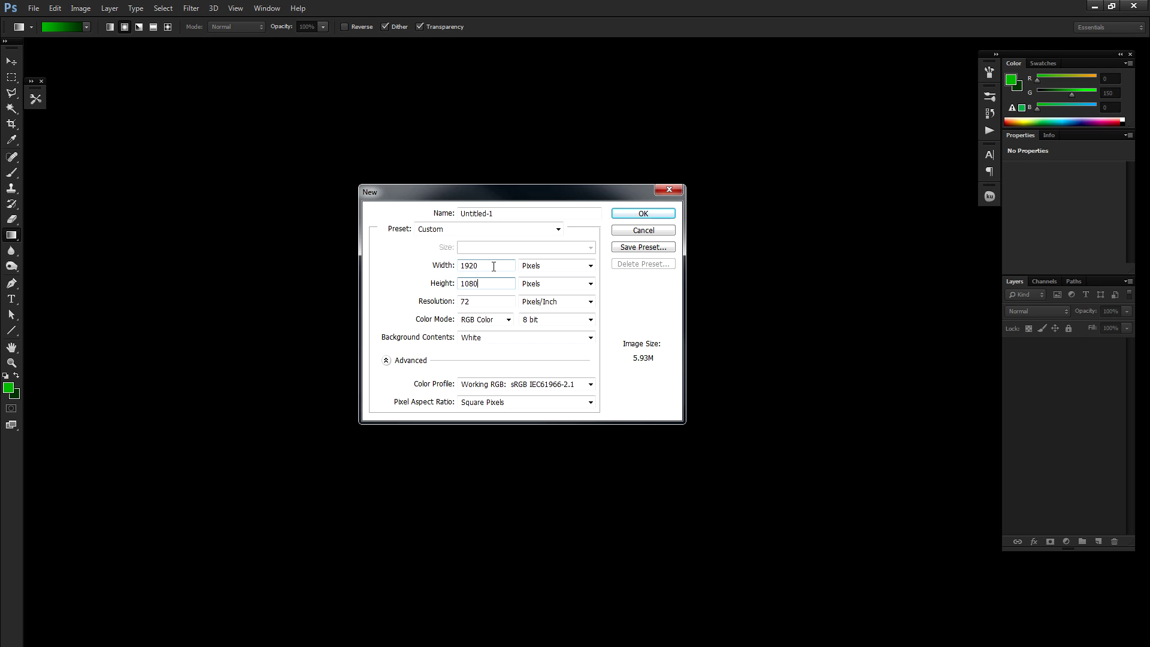
key(Return)
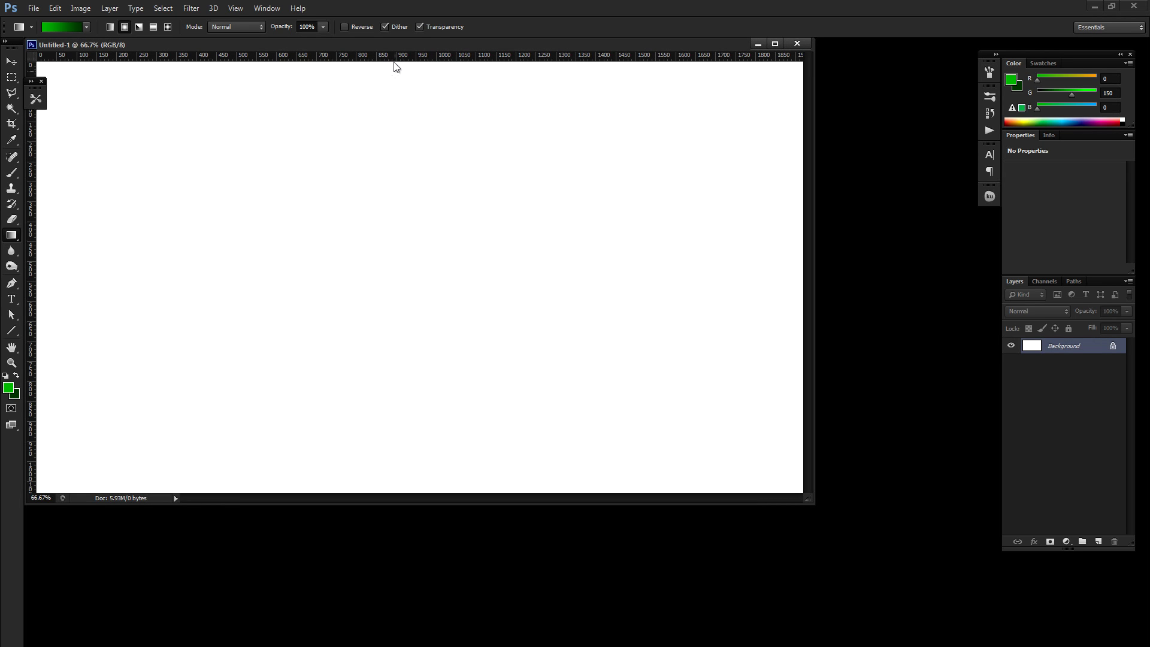
drag(390, 45, 427, 65)
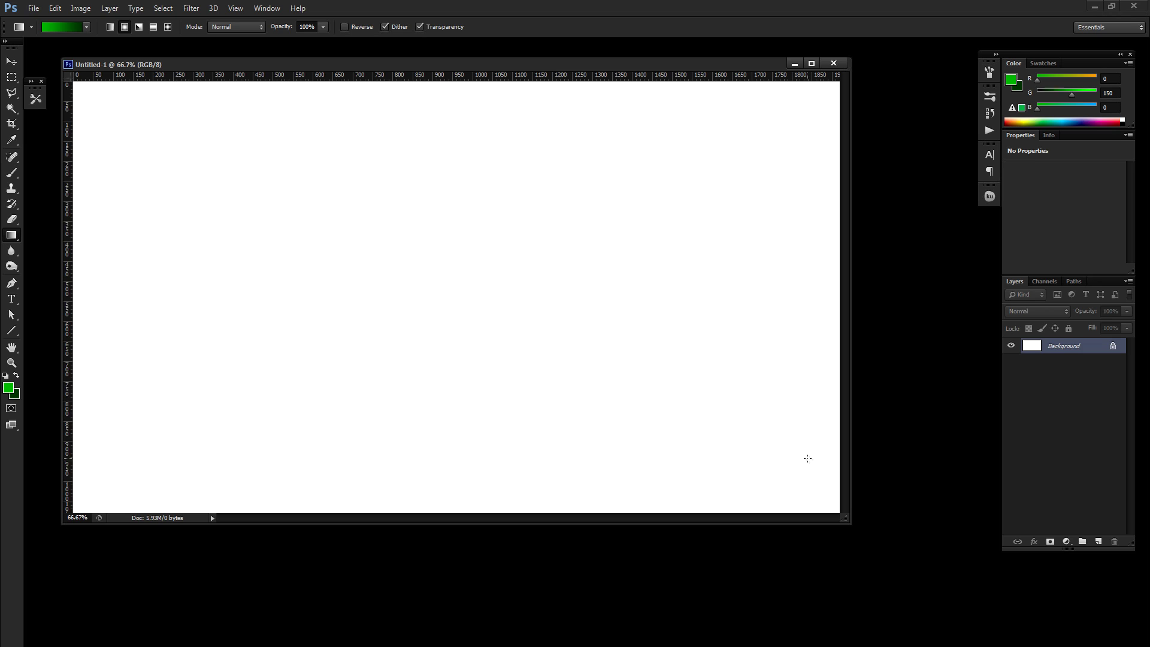
drag(849, 525, 968, 621)
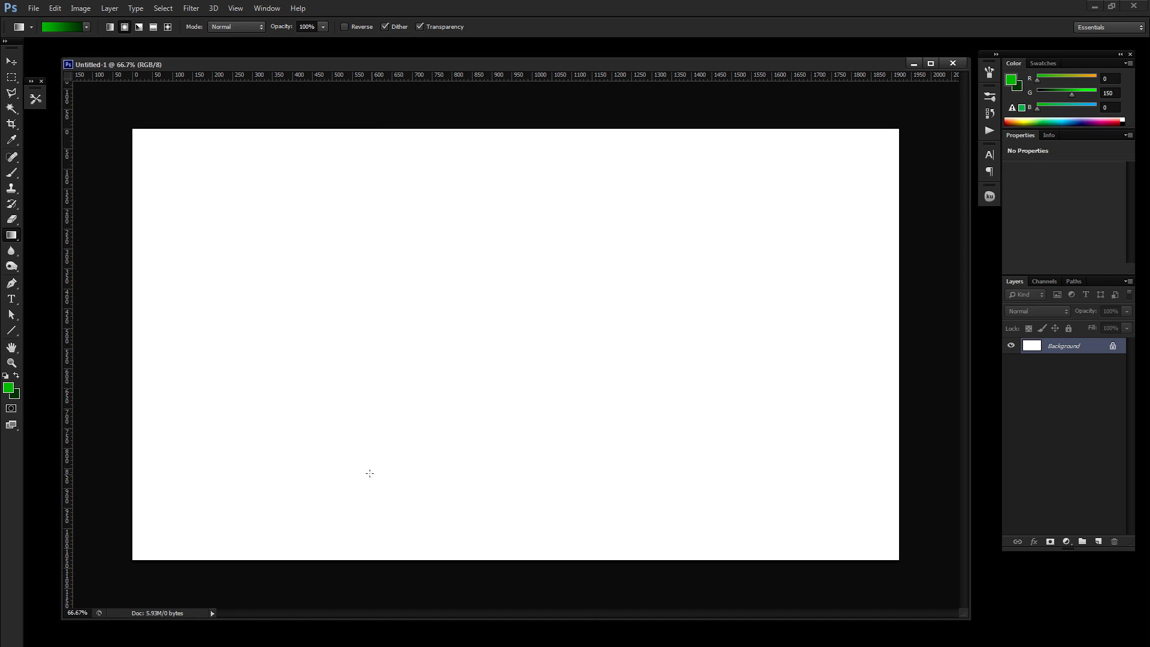
Set the foreground color to 009600 and return to the Gradient tool.
click(9, 389)
drag(285, 236, 390, 218)
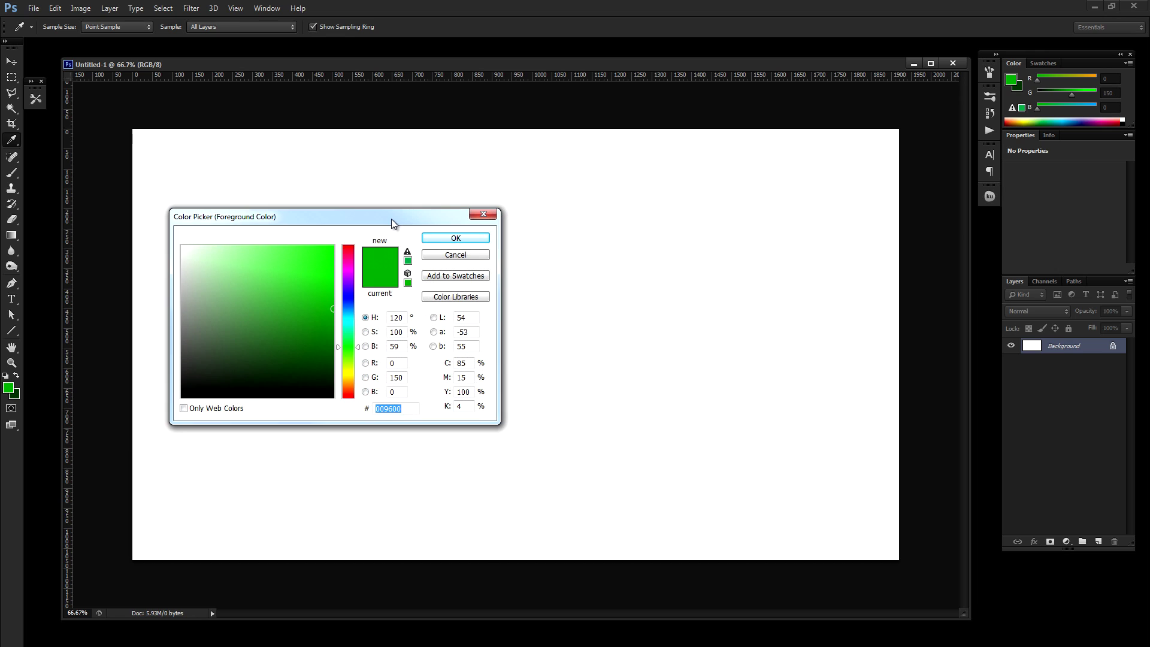
click(407, 411)
double_click(389, 408)
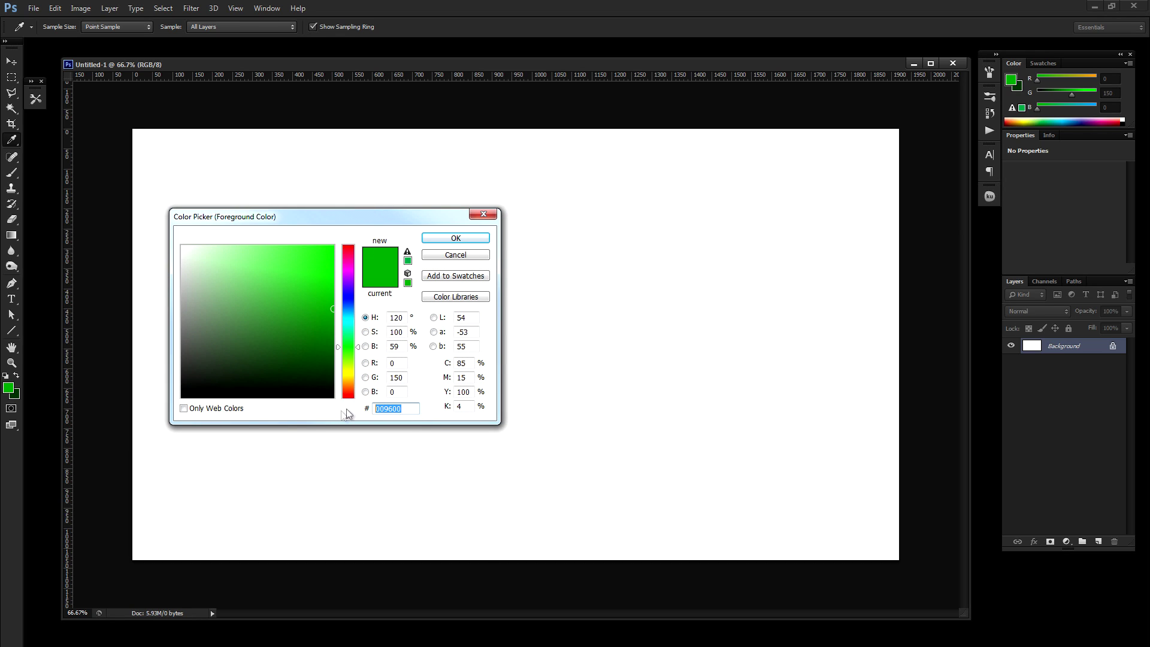
click(458, 240)
key(g)
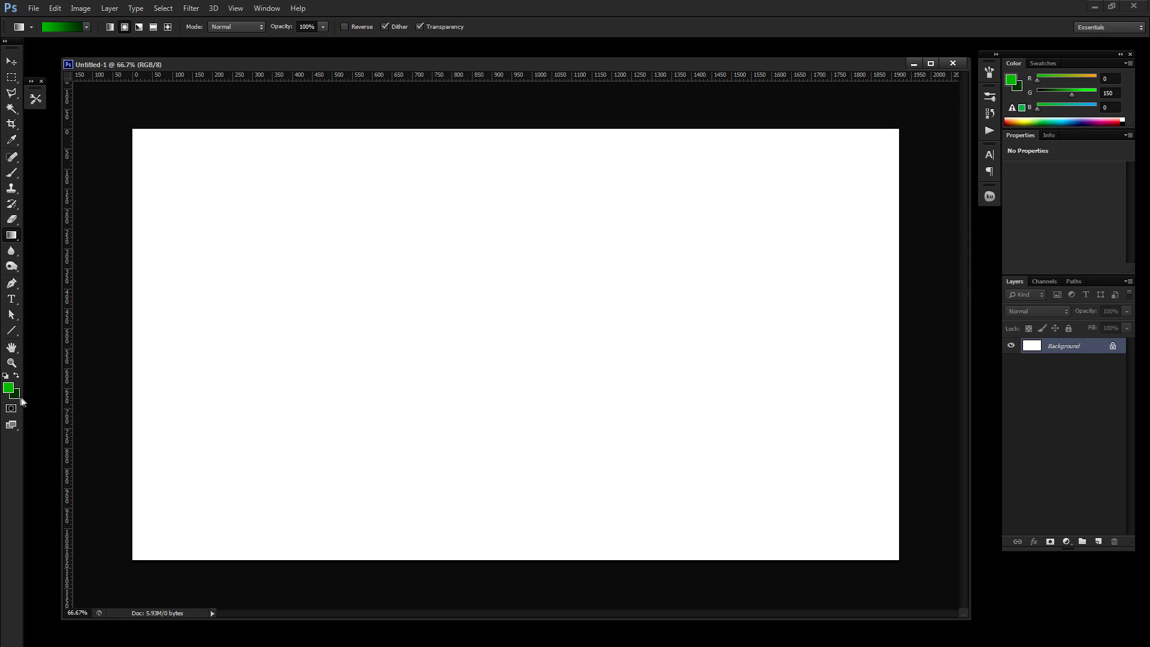
Set the background color to 003300 and draw a radial gradient from the canvas center out to its side edge.
click(16, 396)
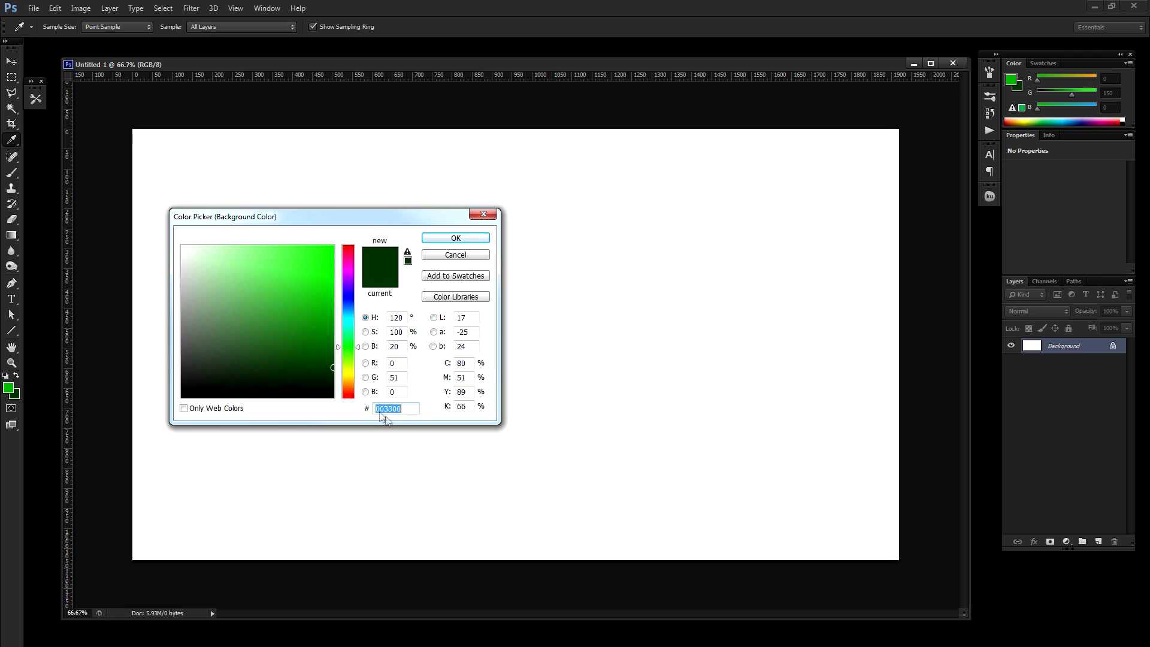
drag(377, 224, 444, 167)
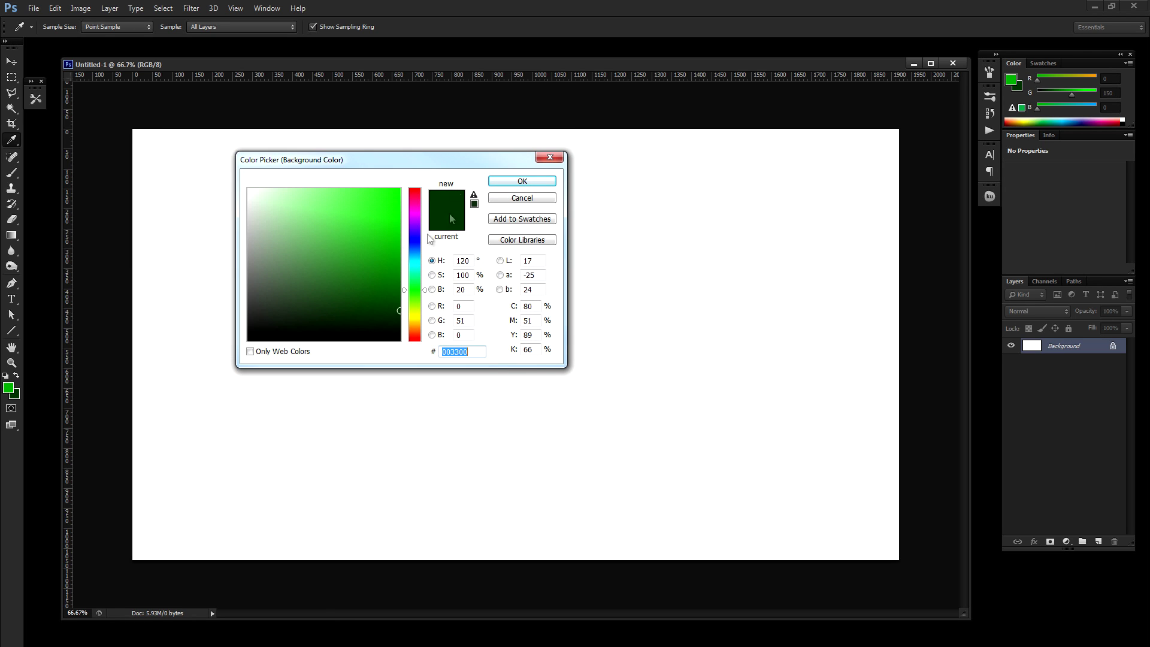
click(515, 182)
key(g)
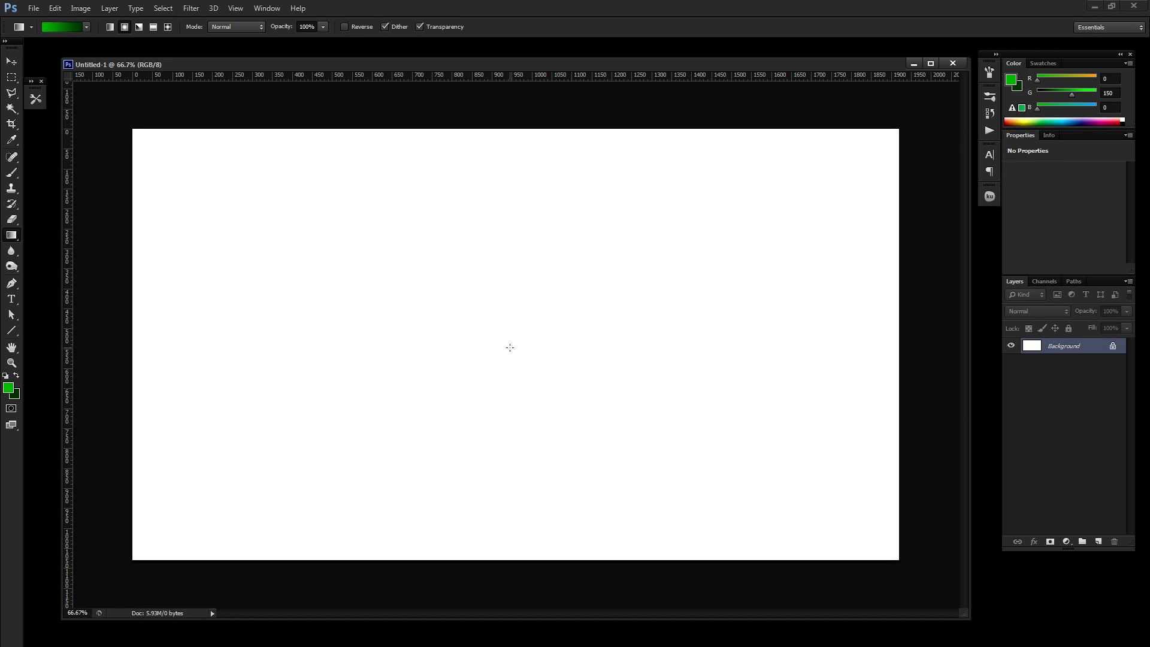
drag(462, 347, 134, 346)
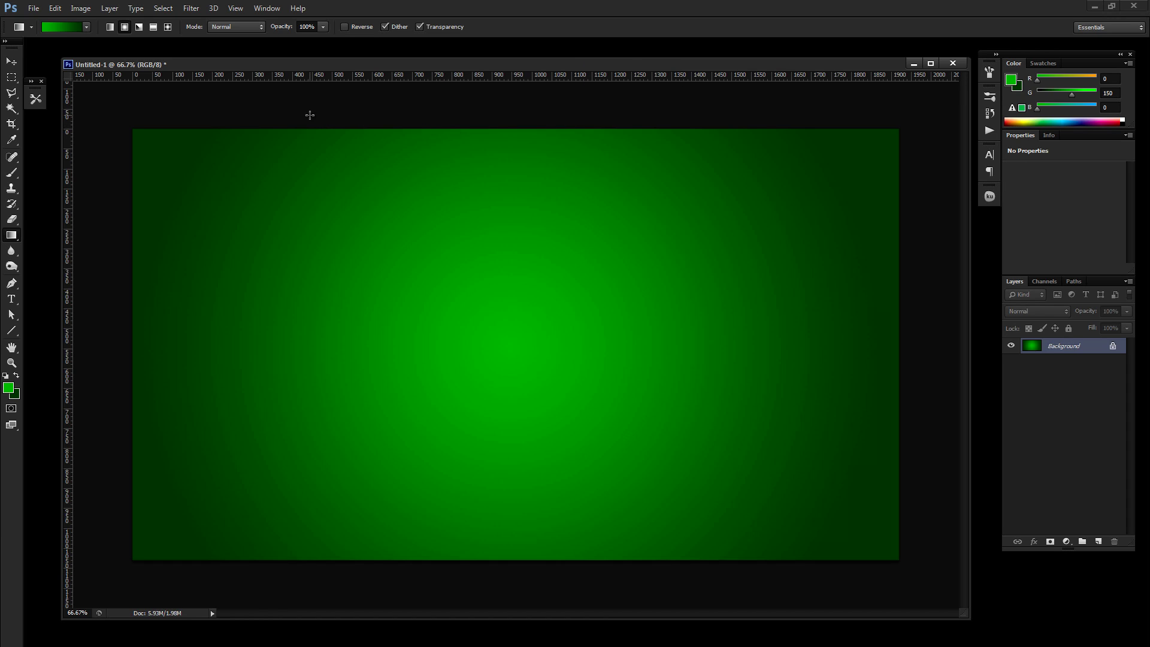
Add 3% uniform, monochromatic noise to the gradient background.
click(191, 9)
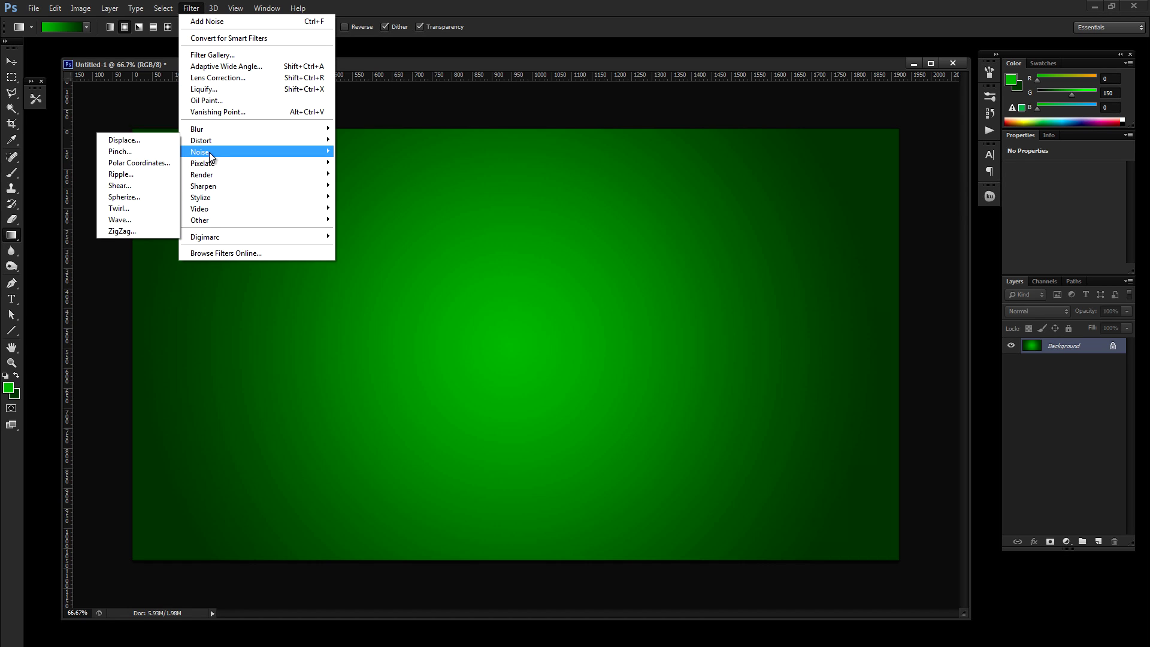
mouse_move(209, 152)
click(169, 152)
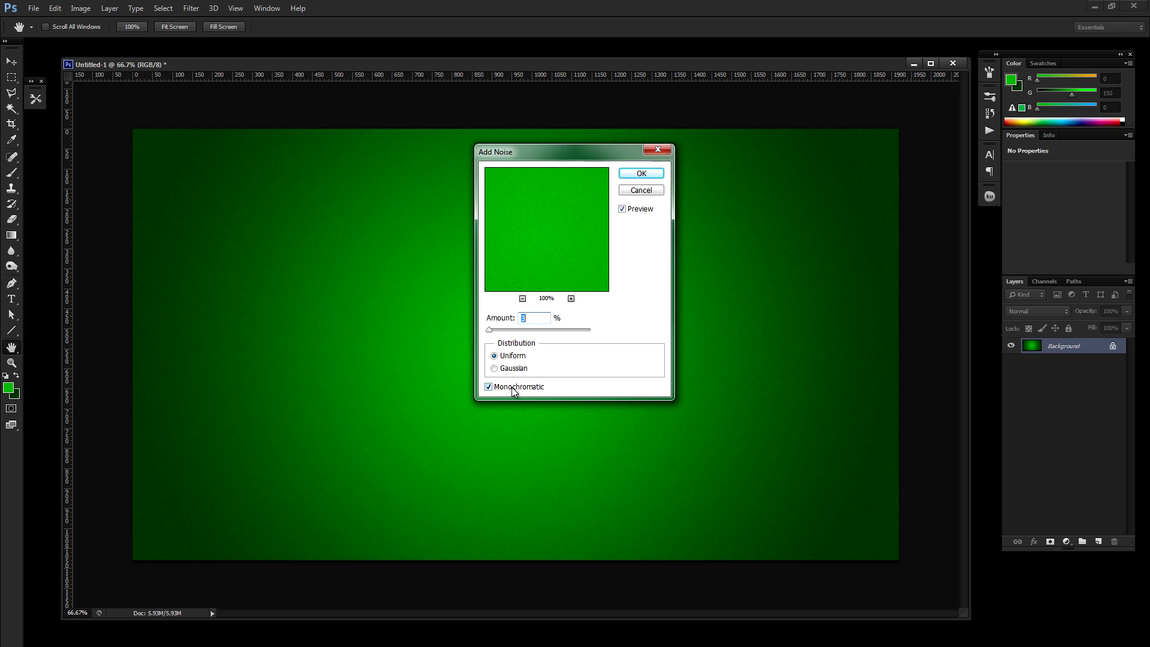
click(642, 174)
key(g)
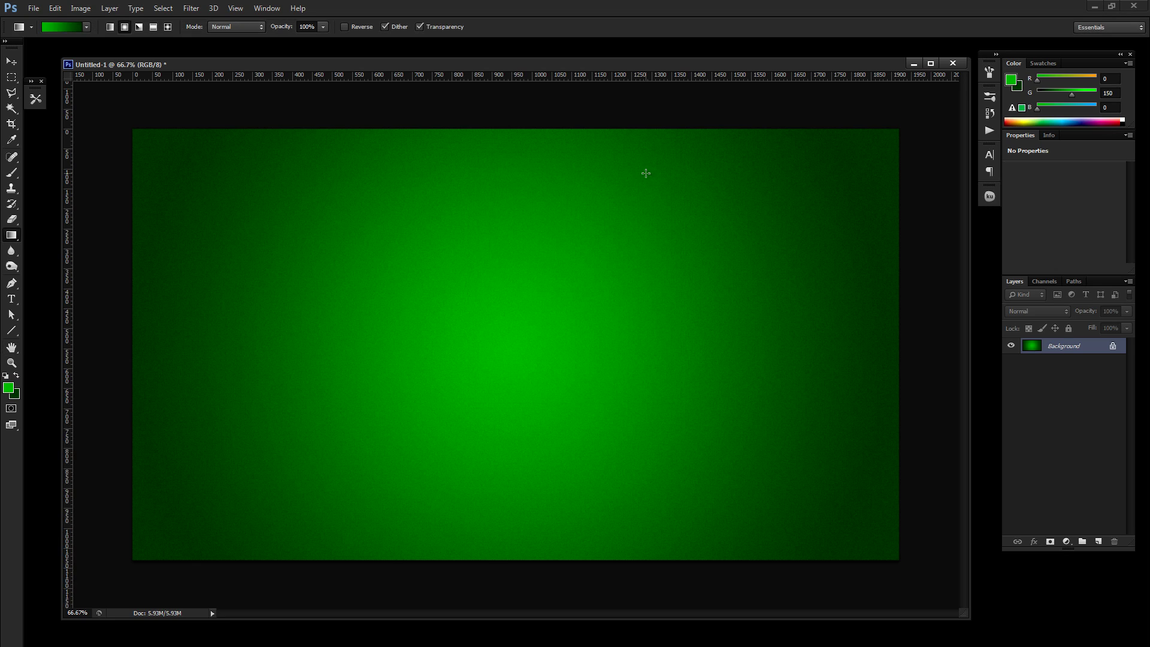
Switch to the Type tool and set the text color to 3b7200.
click(13, 303)
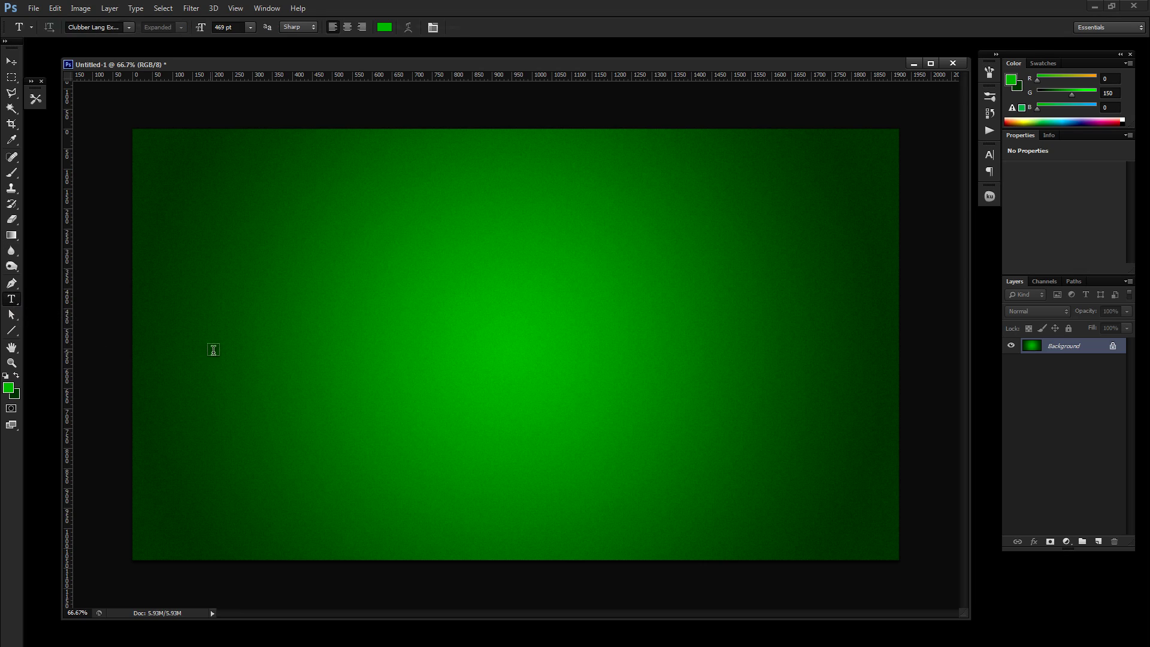
click(9, 389)
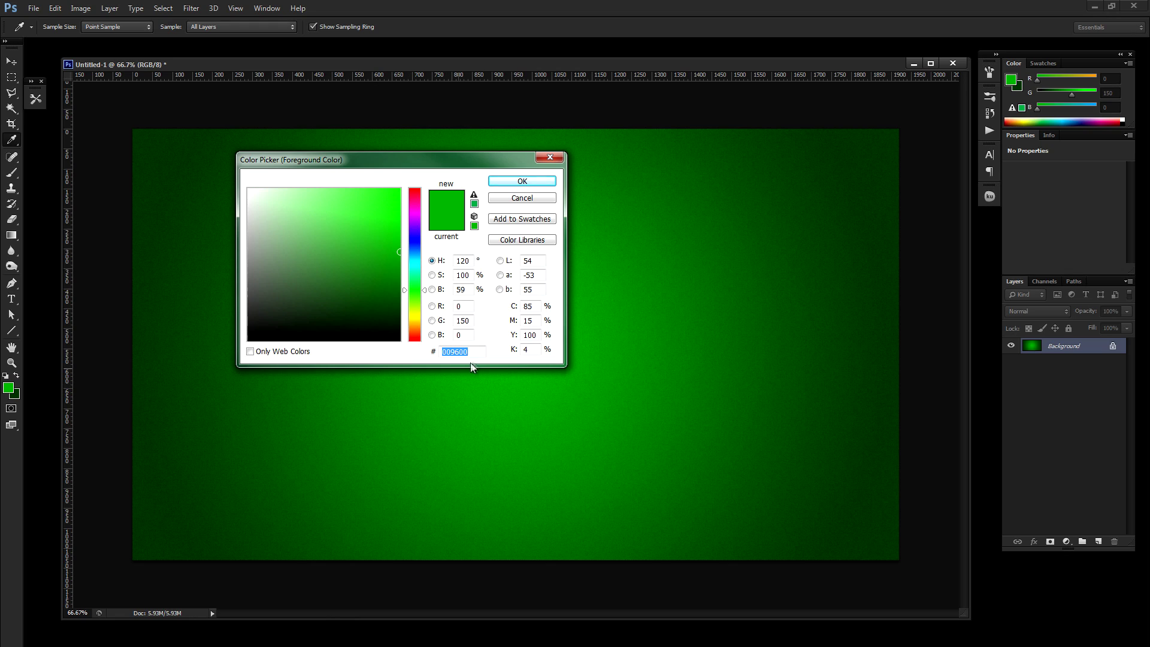
text(3)
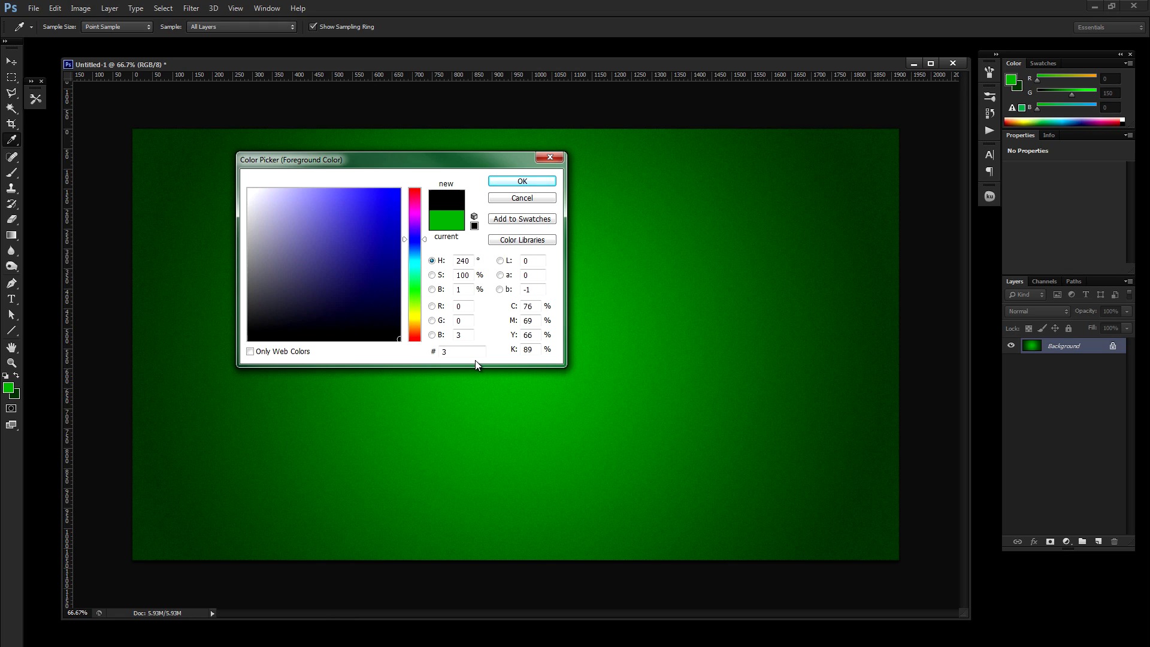
text(b7200)
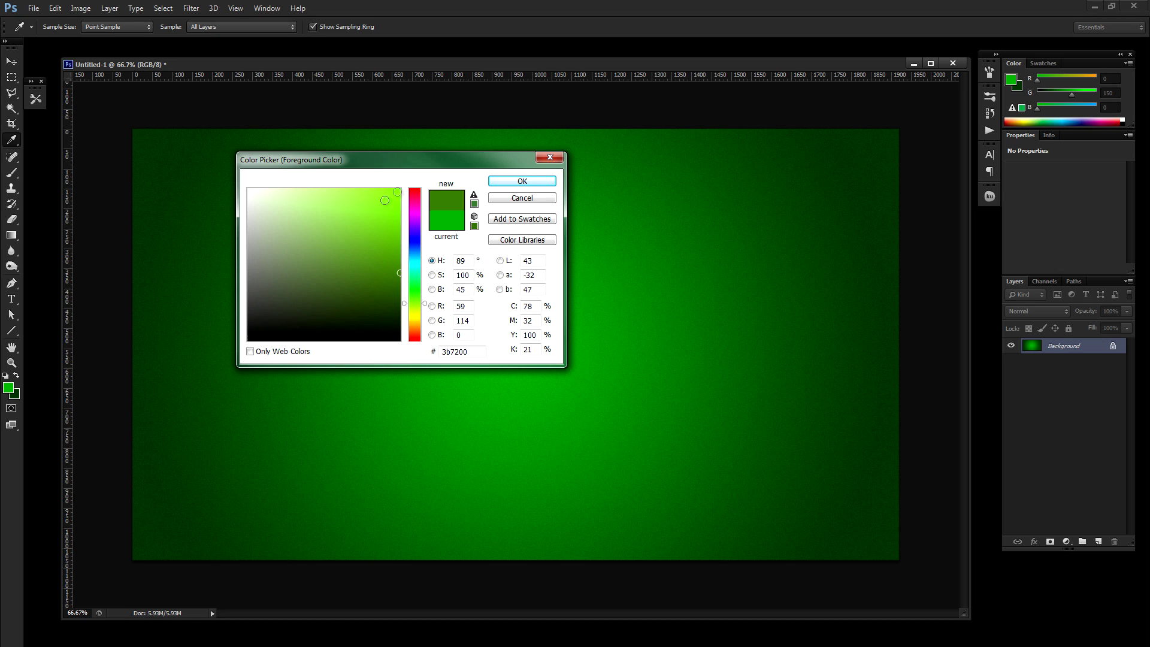
drag(434, 160, 603, 172)
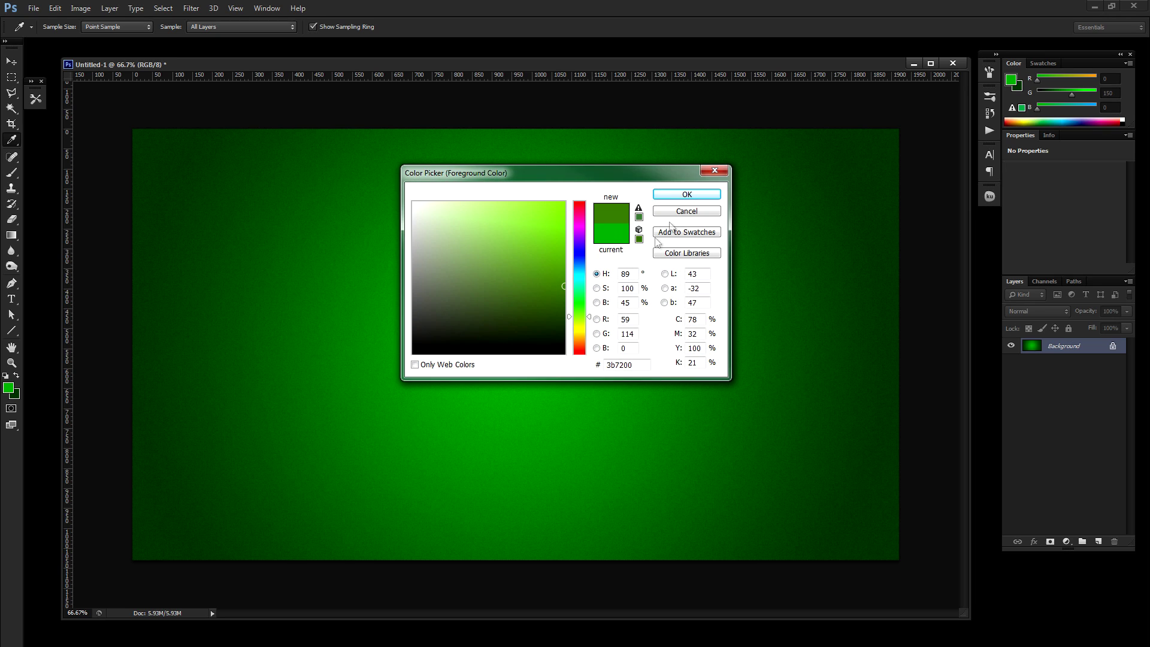
click(684, 195)
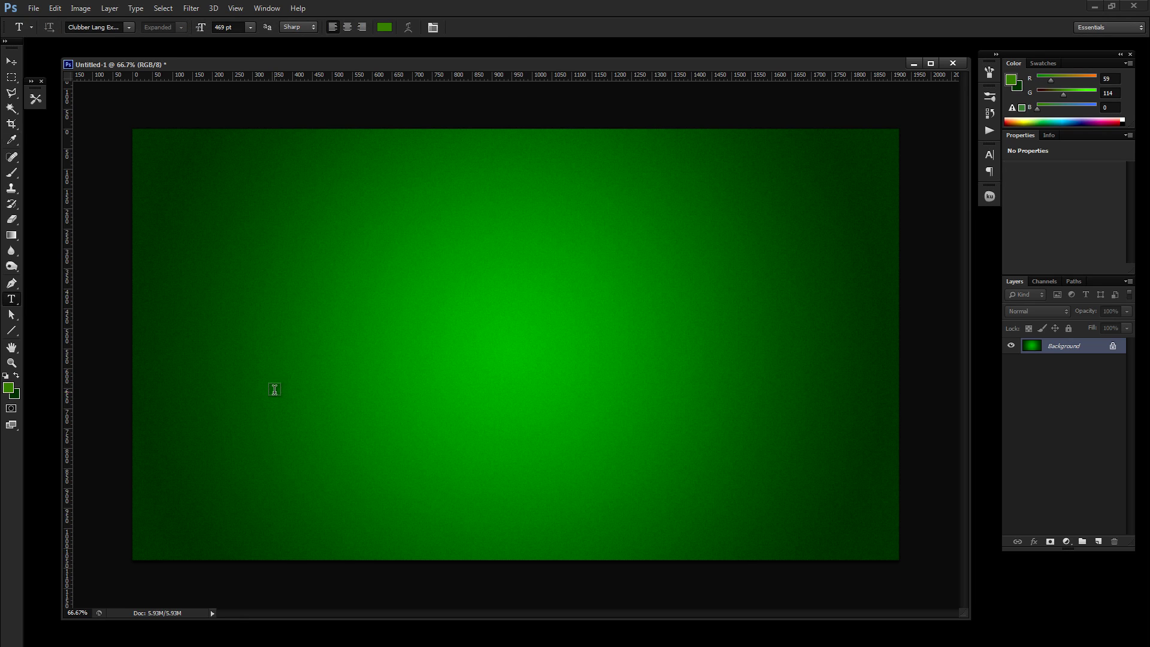
Add the text "Creature" in the Clubber Lang font at 469 pt and center it on the canvas.
click(274, 389)
text(C)
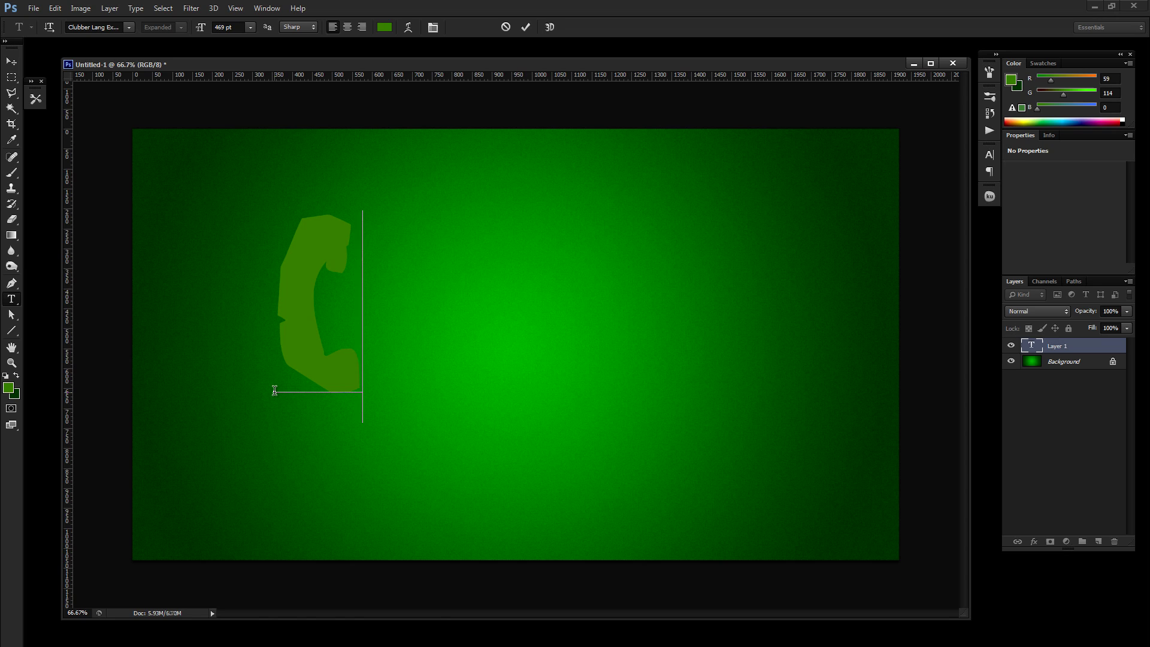
text(REATURE)
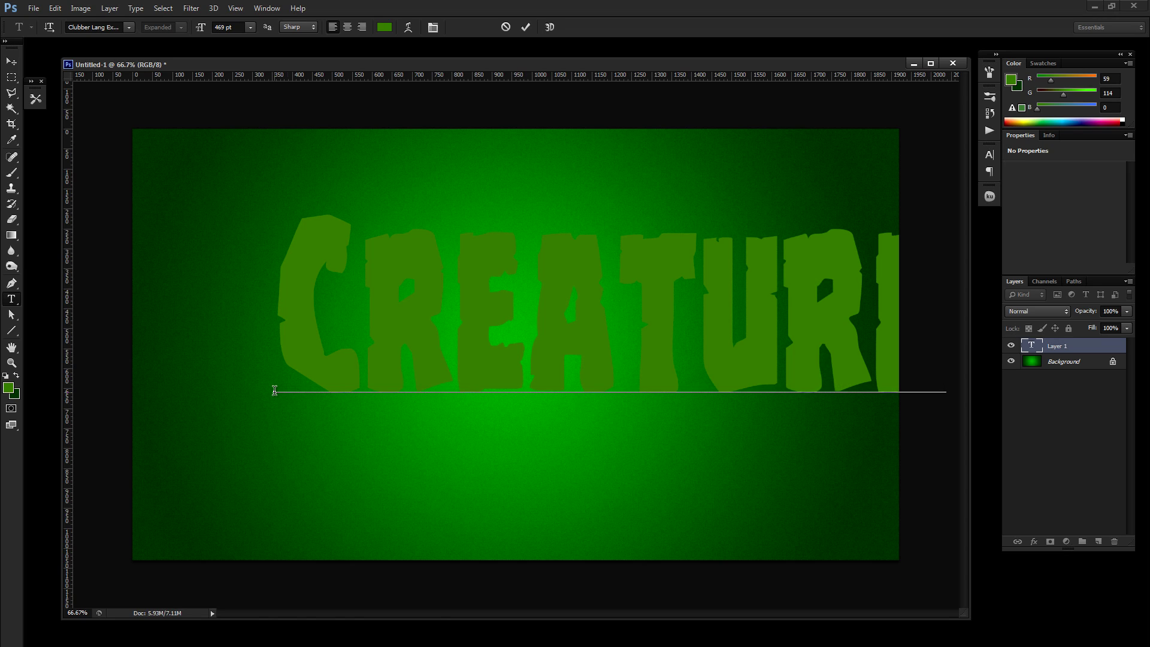
click(11, 61)
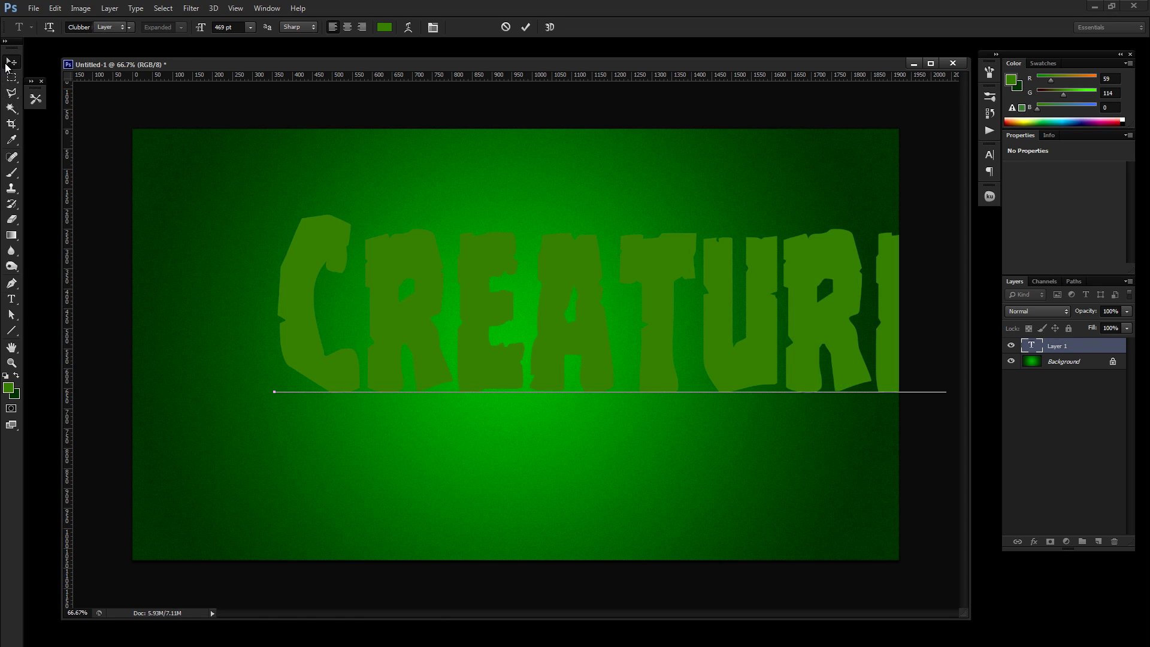
drag(545, 328, 468, 337)
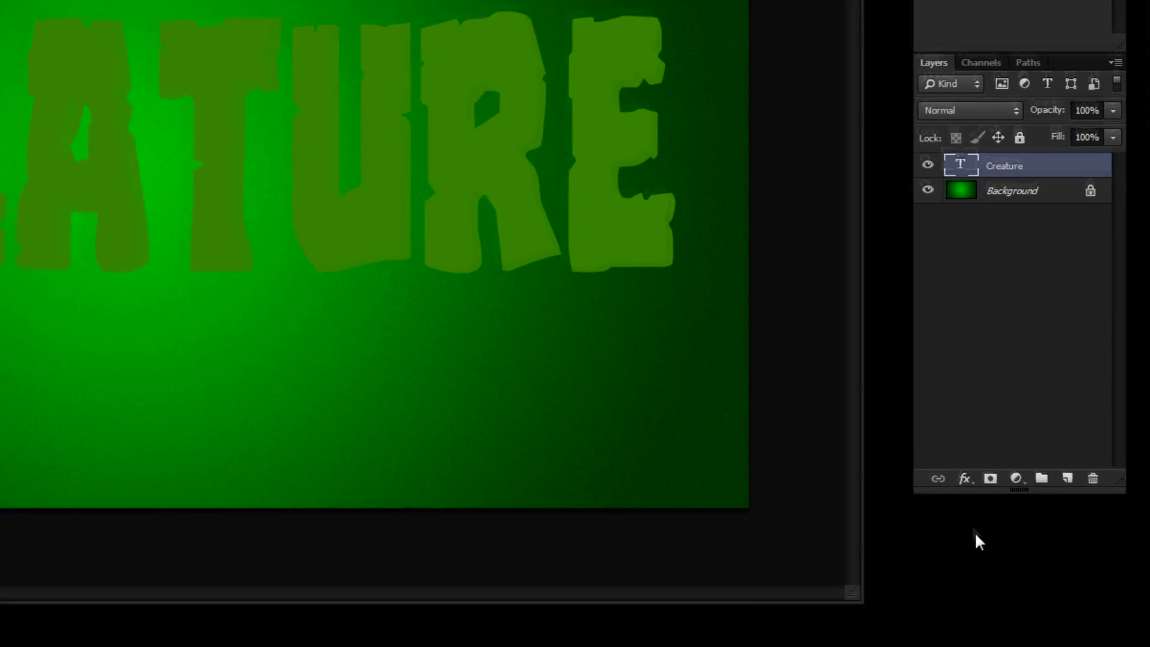
Add a Bevel & Emboss effect to the Creature text layer with depth 815%, size 2 px and soften 1 px.
click(964, 478)
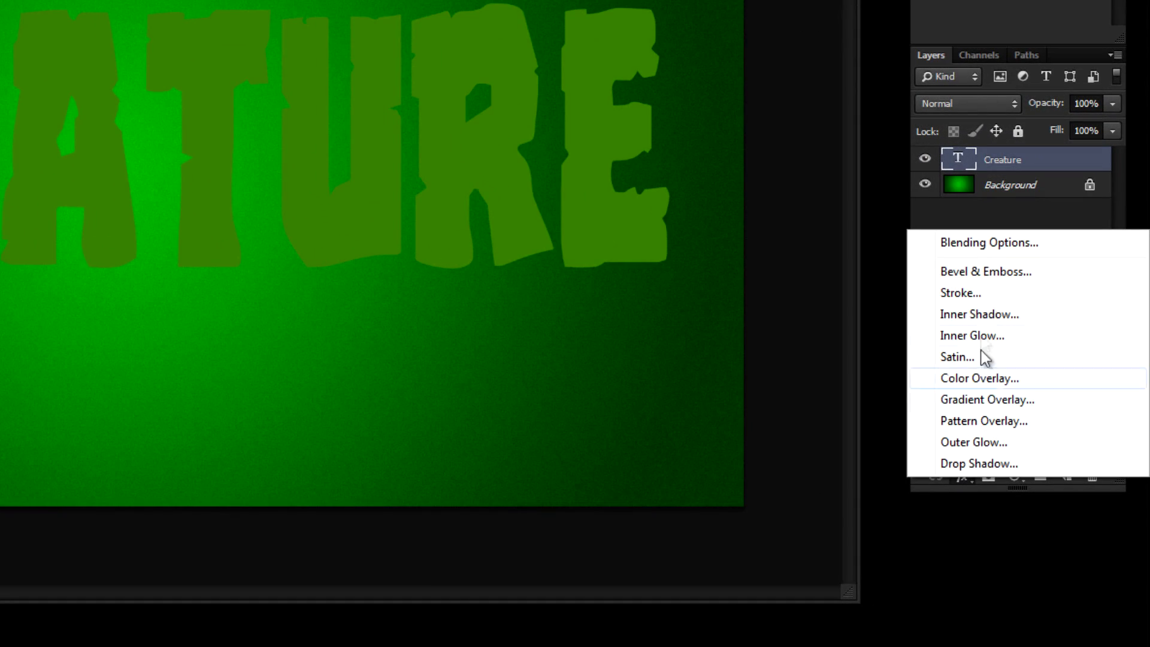
click(988, 271)
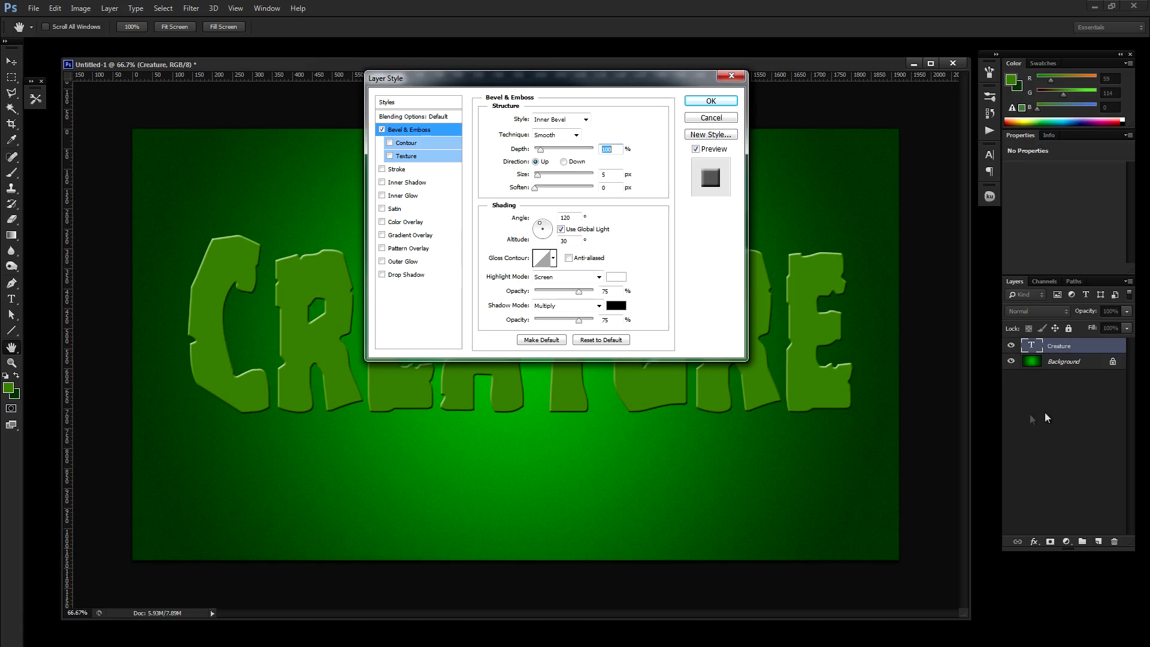
drag(581, 83, 608, 163)
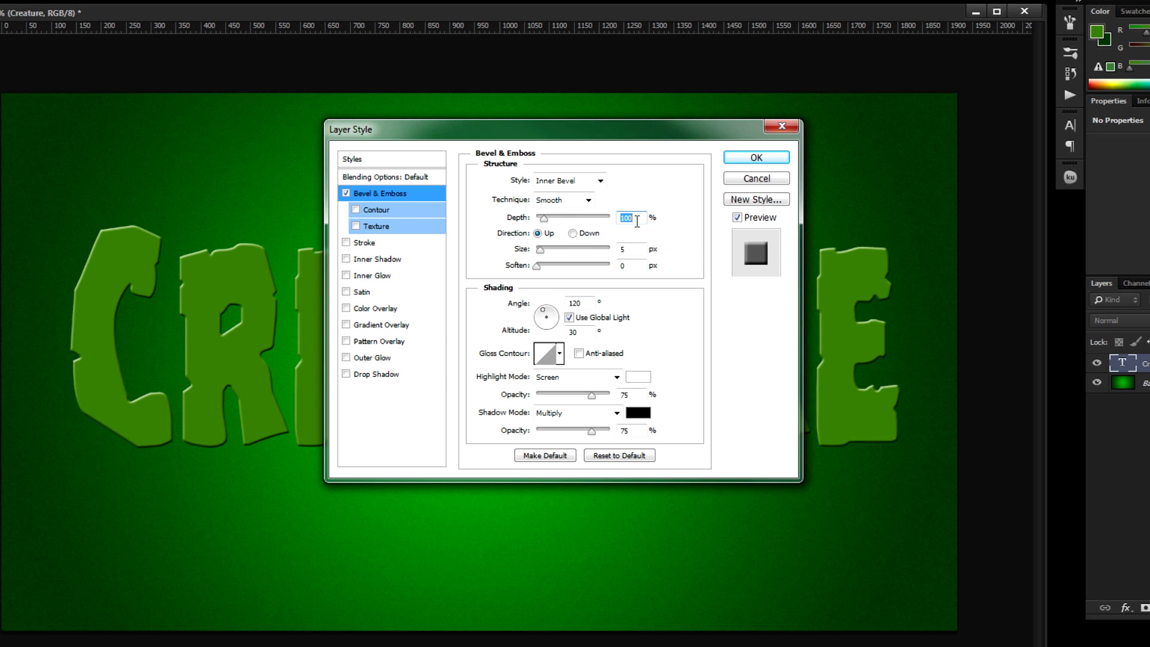
text(815)
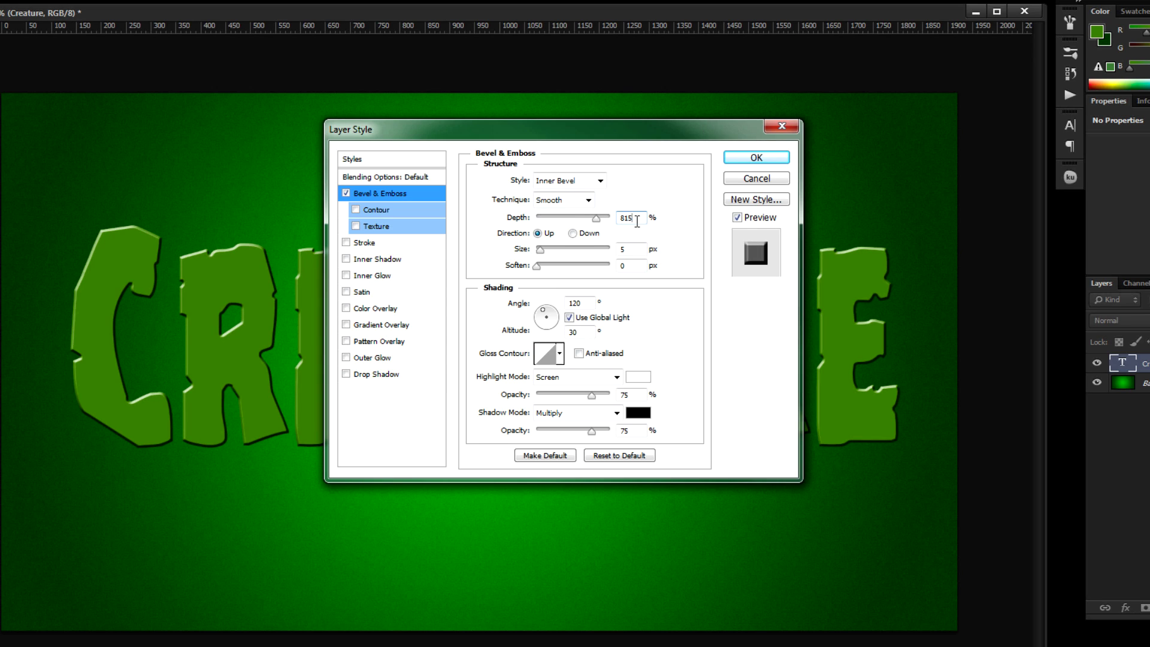
key(Tab)
text(2)
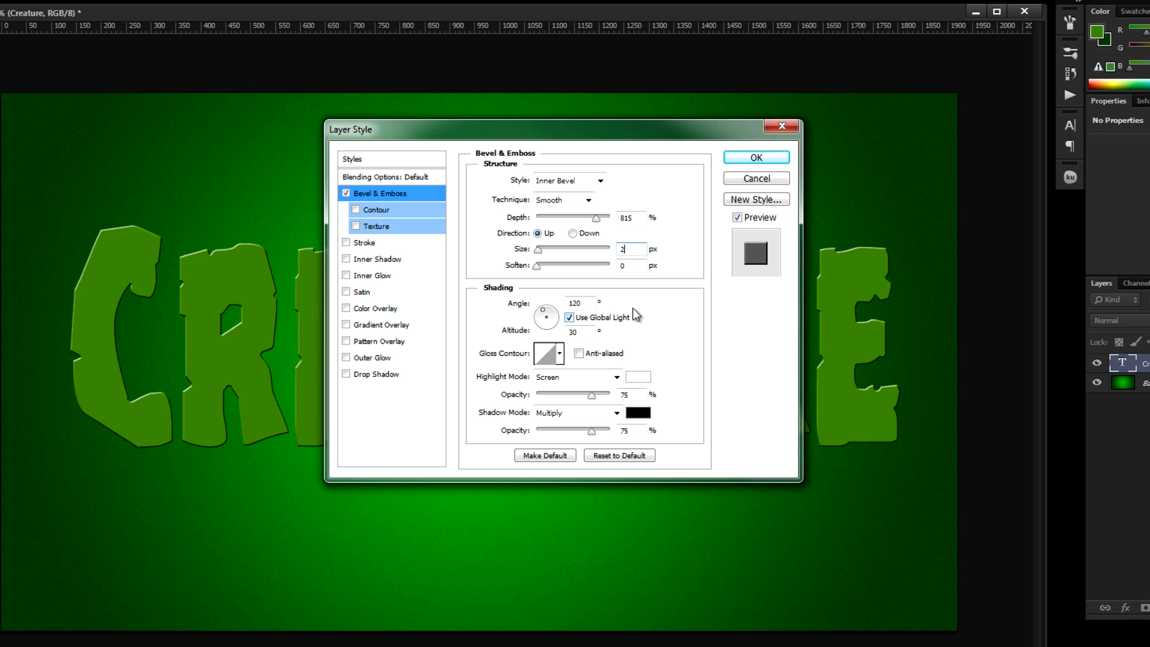
key(Tab)
text(1)
Turn off global light for the bevel, set its altitude to 40° and choose the half-round gloss contour.
click(569, 317)
click(580, 332)
double_click(582, 333)
text(40)
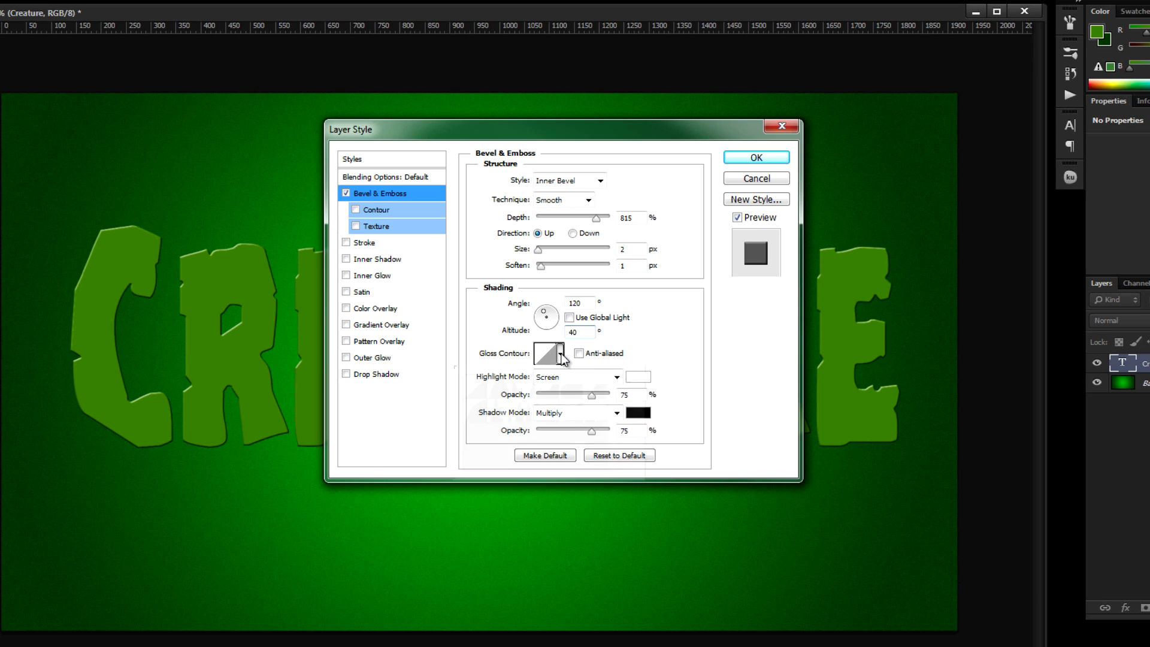
click(559, 353)
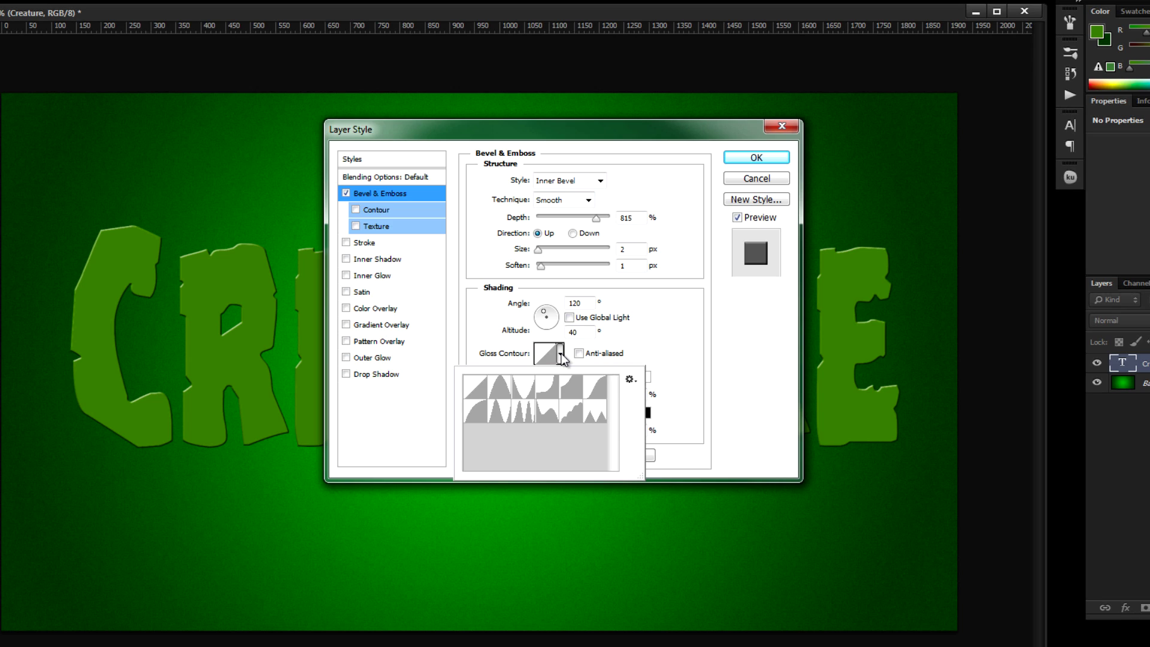
click(482, 412)
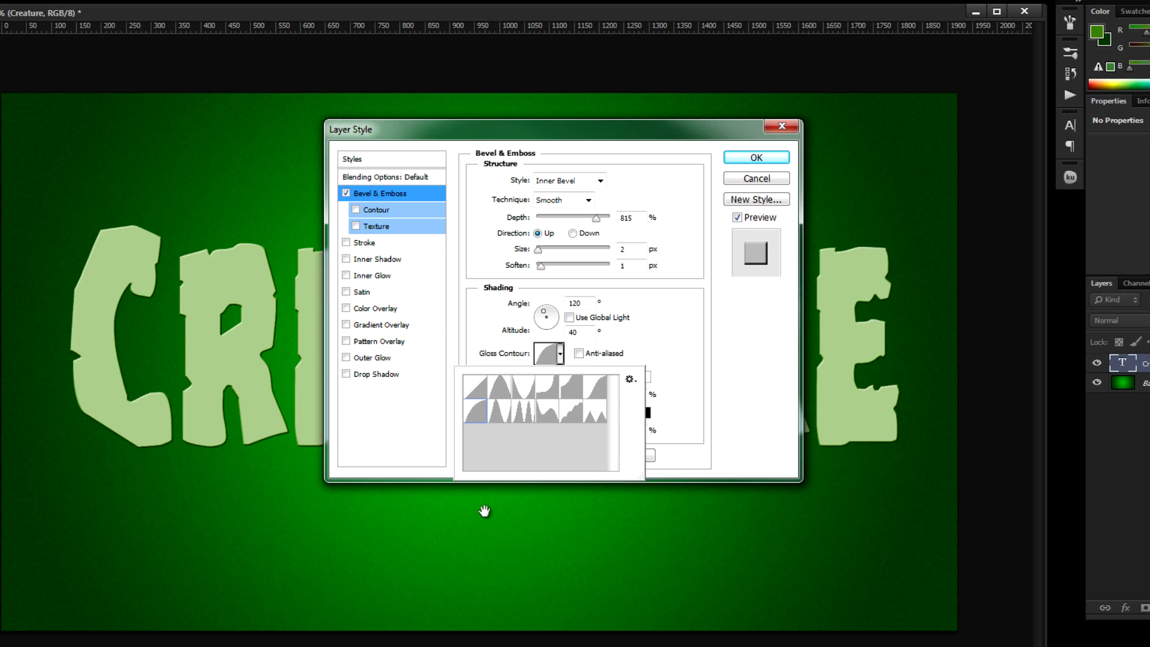
Set the bevel's highlight mode to Overlay and its highlight color to fffb92.
click(695, 336)
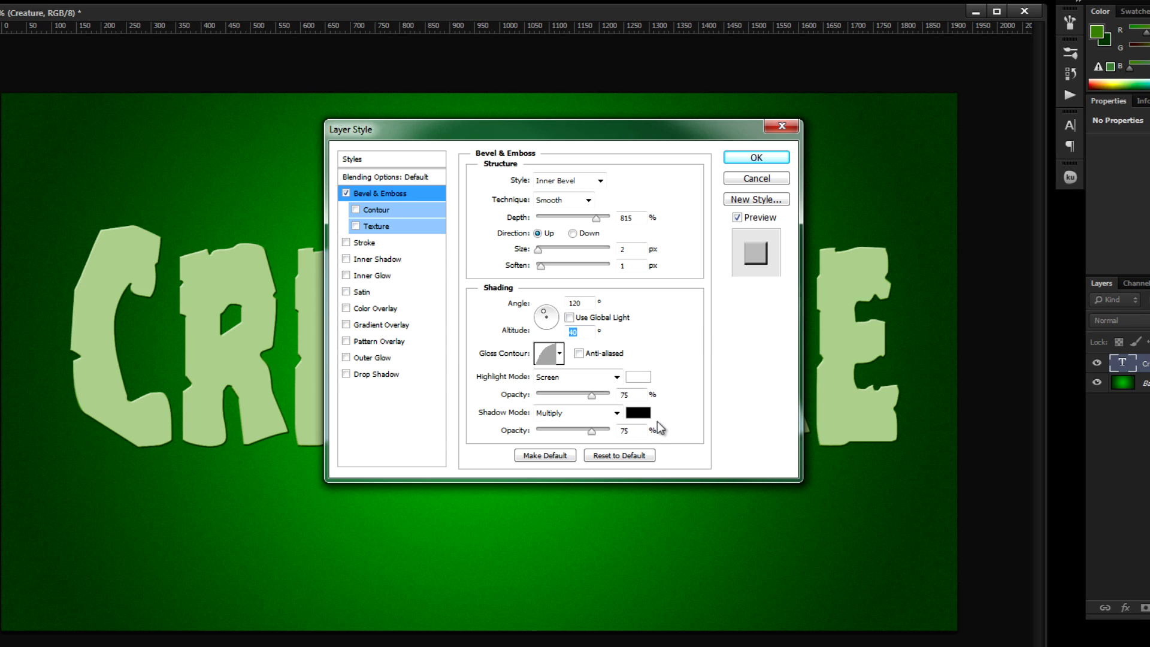
click(589, 377)
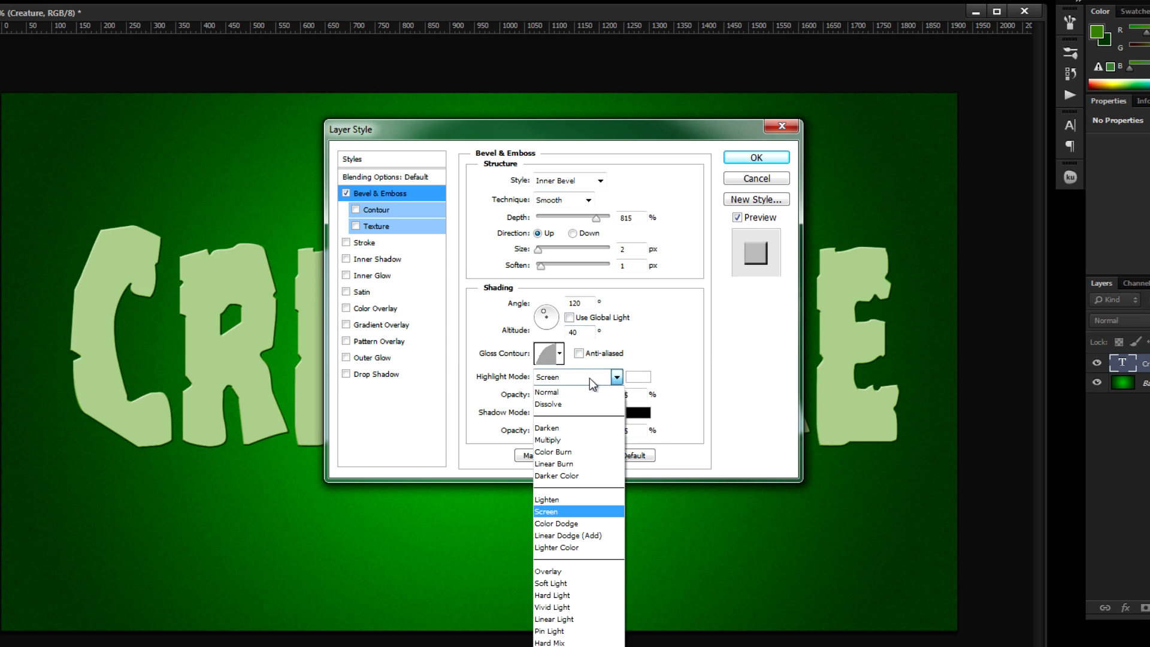
click(554, 571)
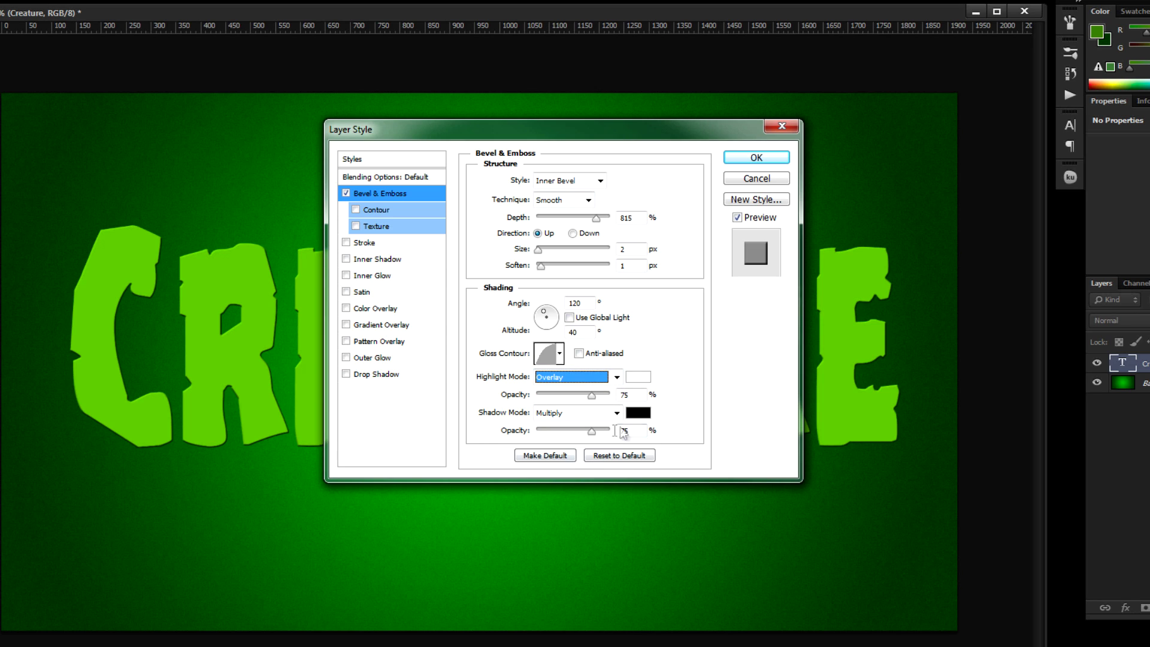
click(634, 377)
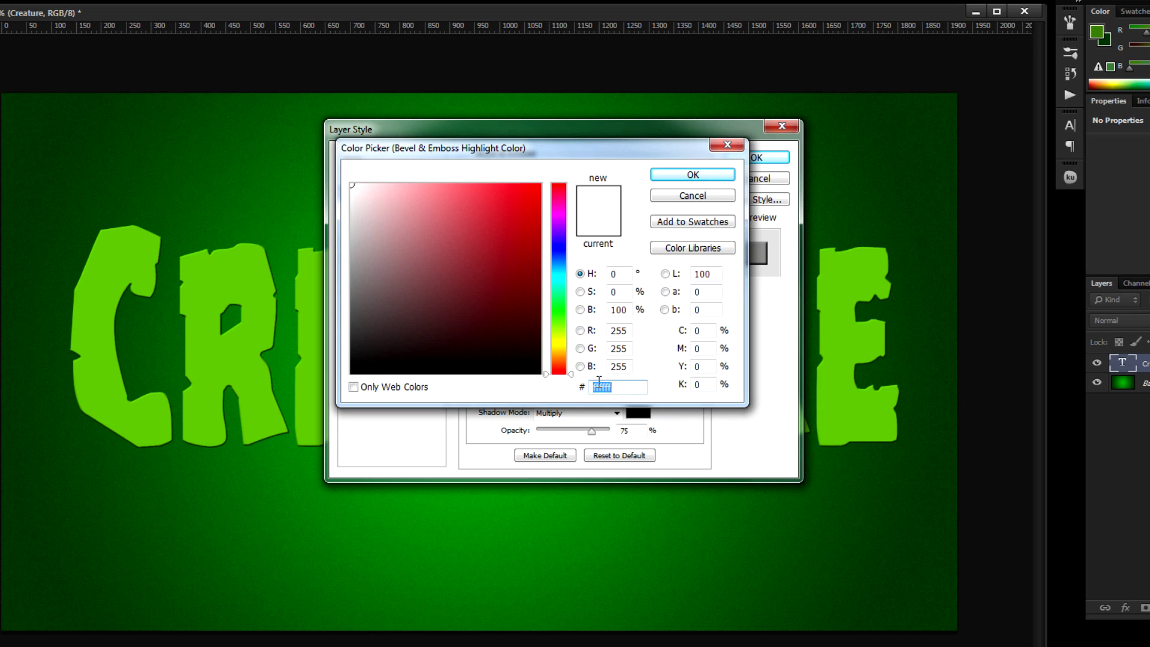
text(fffb92)
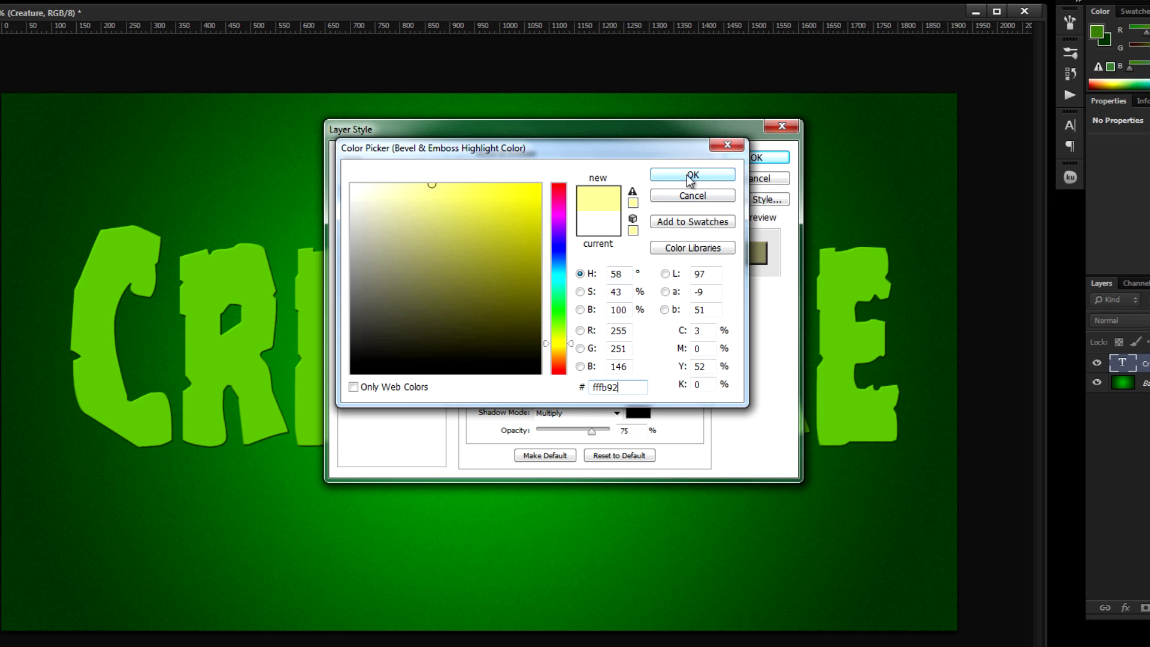
click(713, 177)
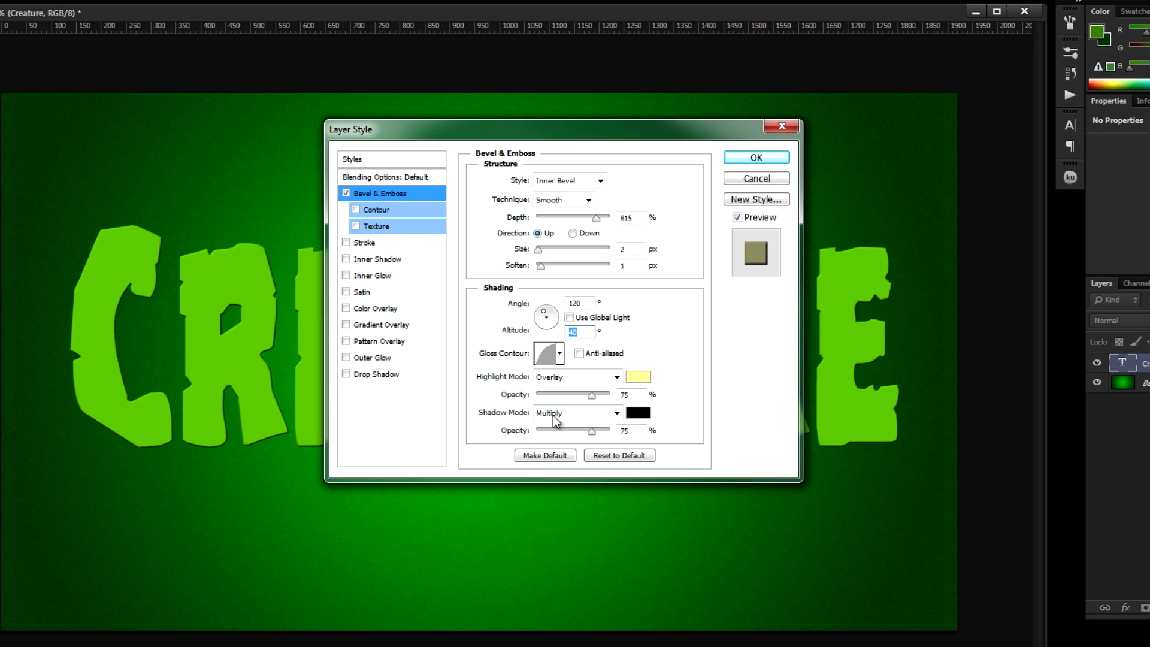
Set the bevel's shadow color to 007d52.
click(640, 414)
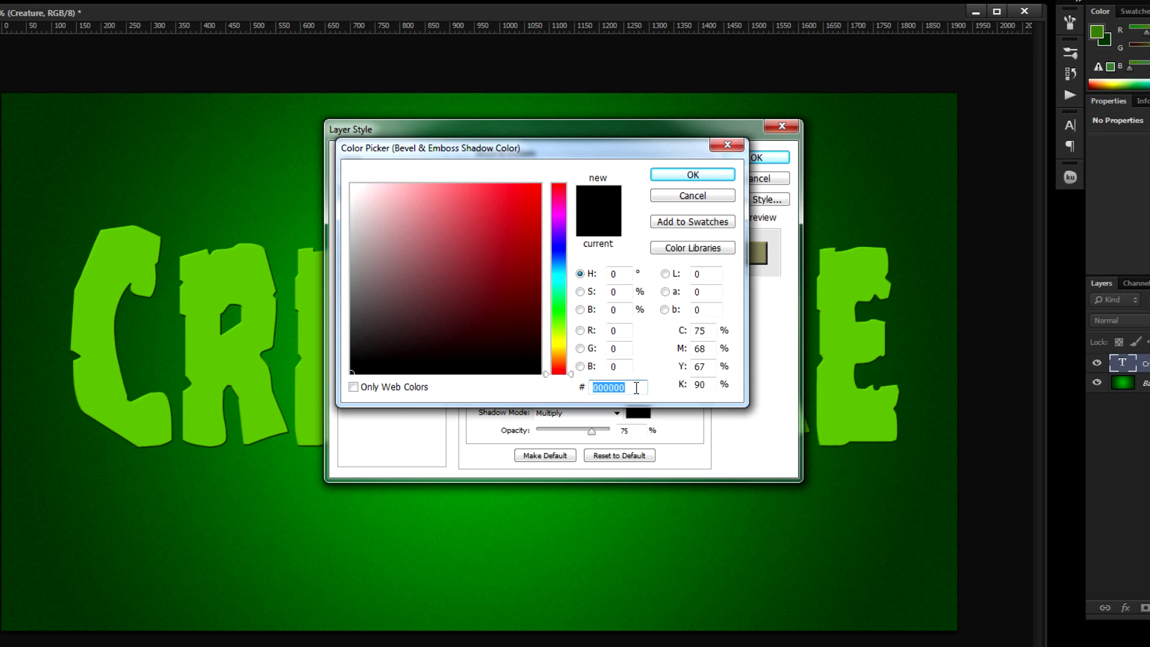
text(007)
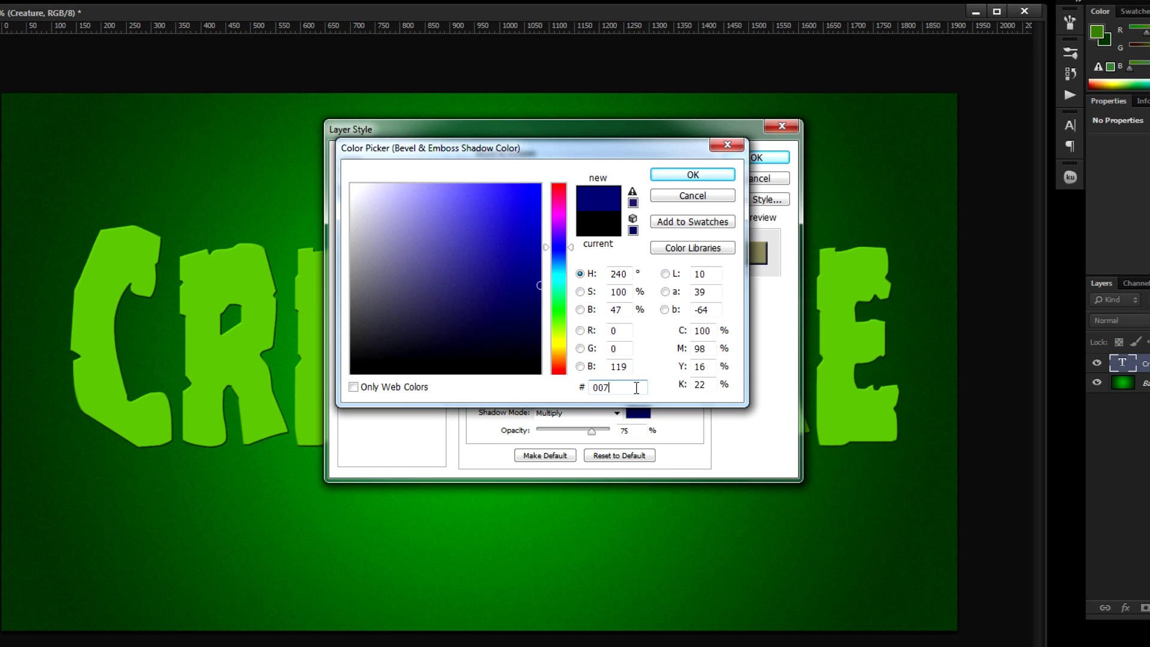
text(d52)
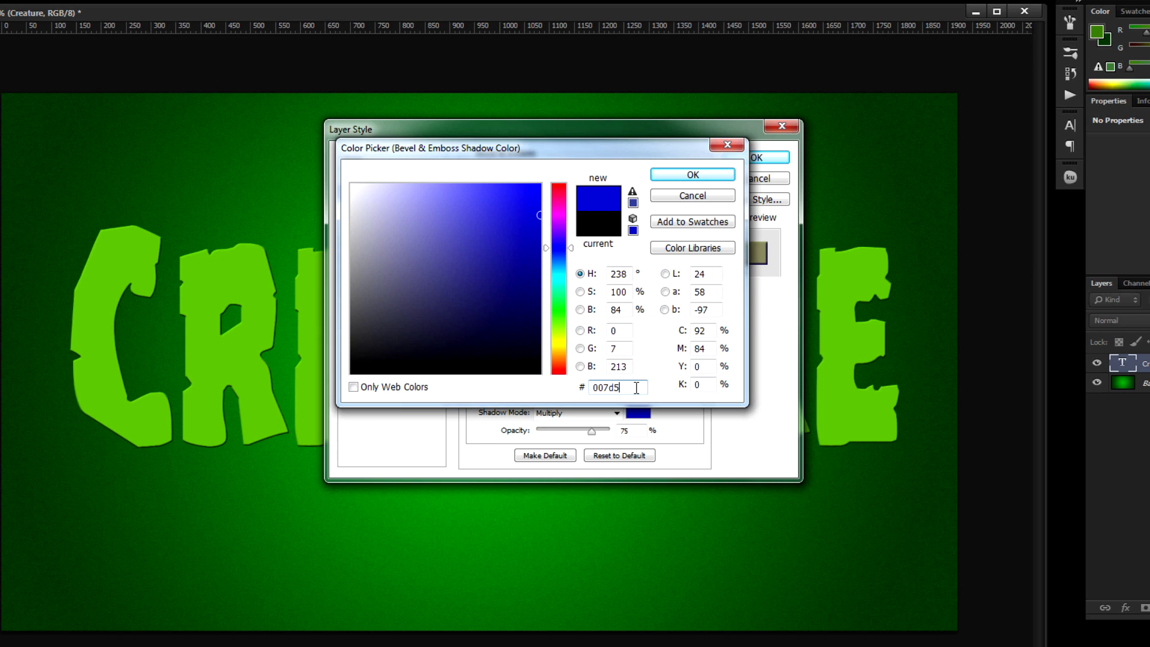
click(687, 176)
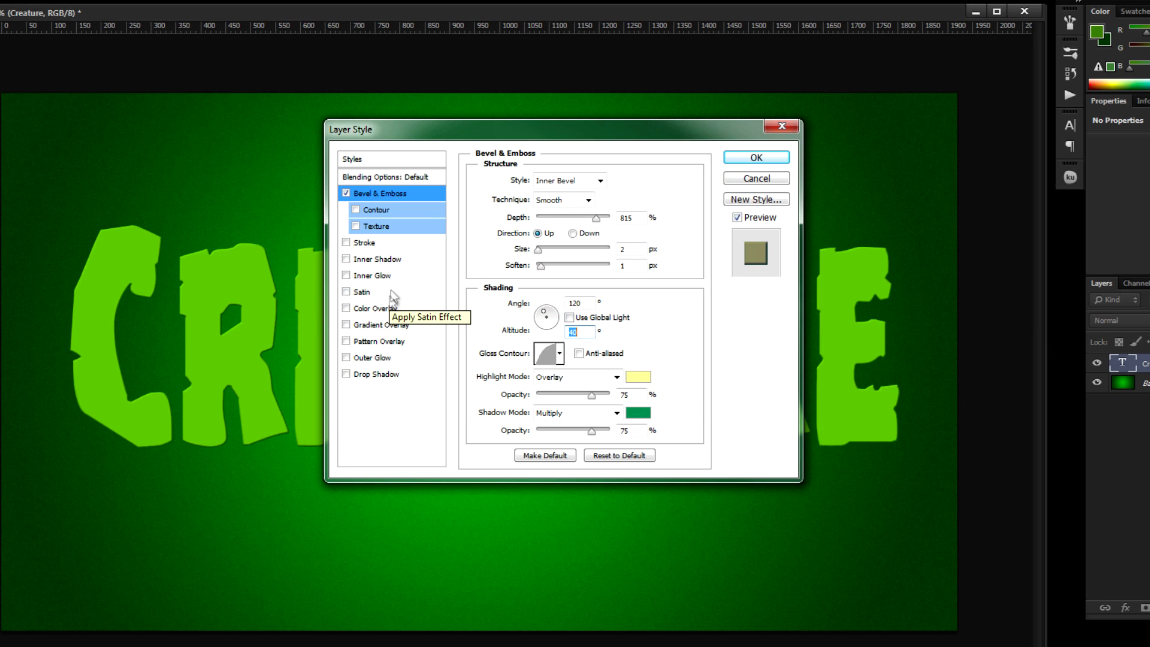
Enable the bevel's Contour option with the half-round contour, anti-aliasing and a 61% range.
click(356, 209)
click(405, 210)
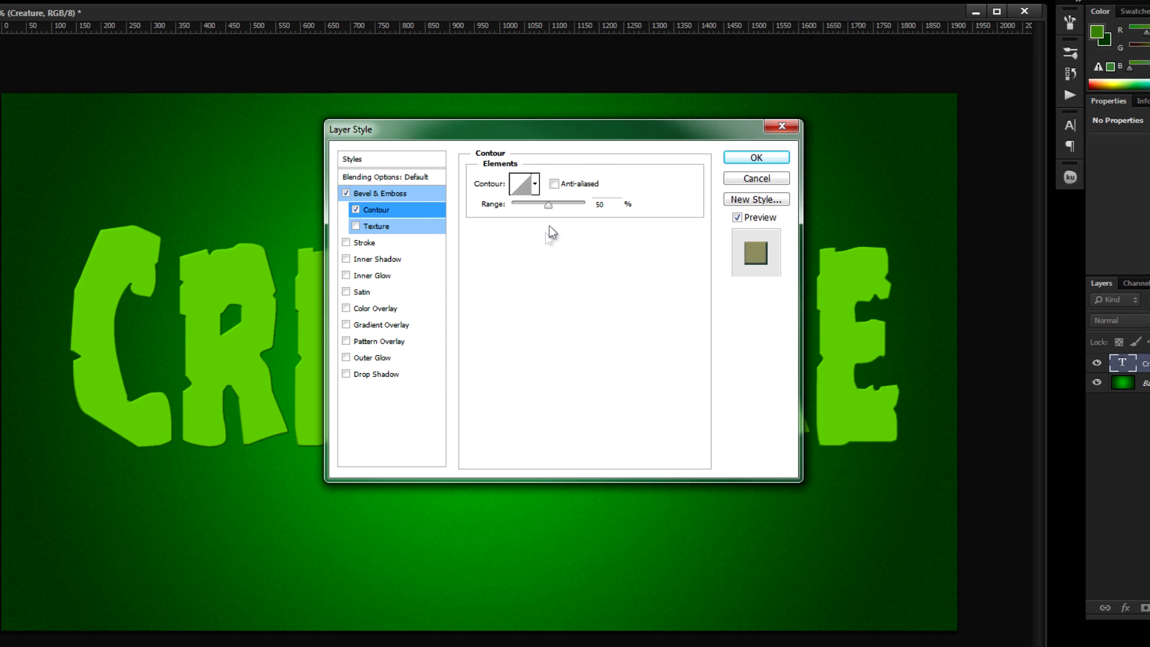
click(535, 184)
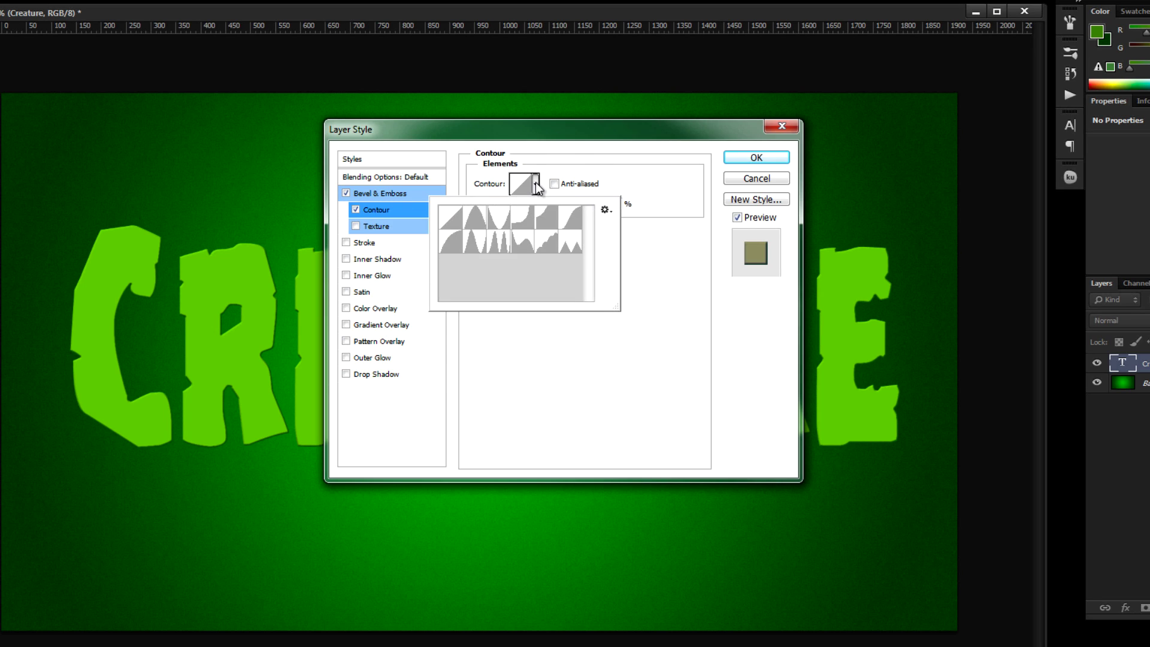
click(452, 244)
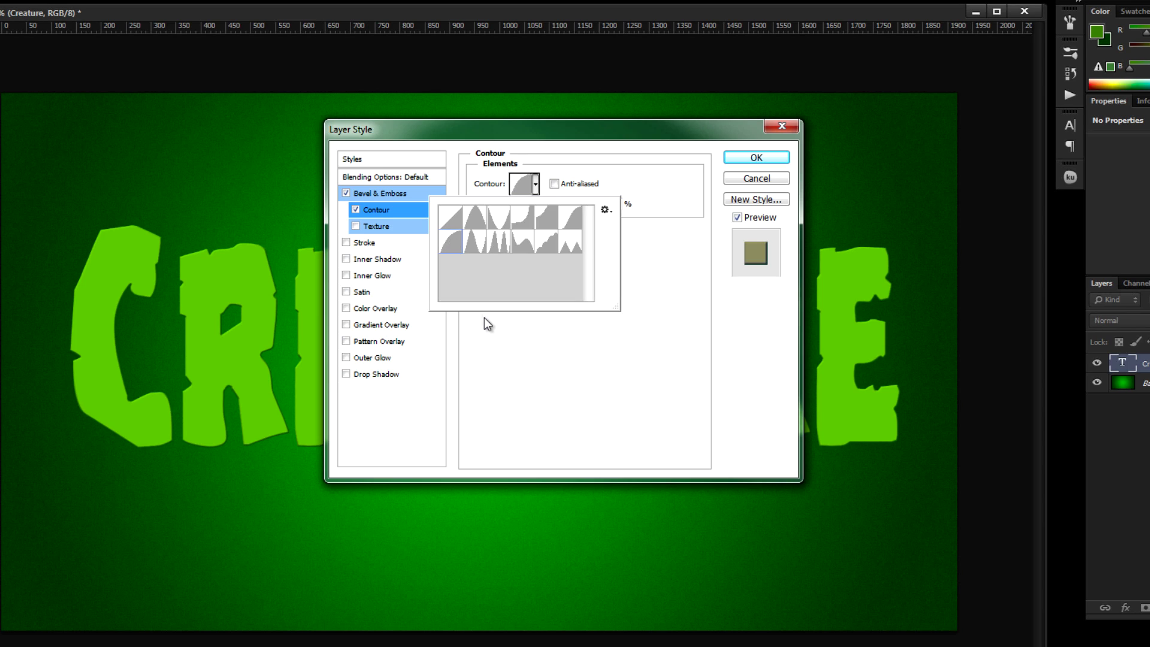
click(609, 165)
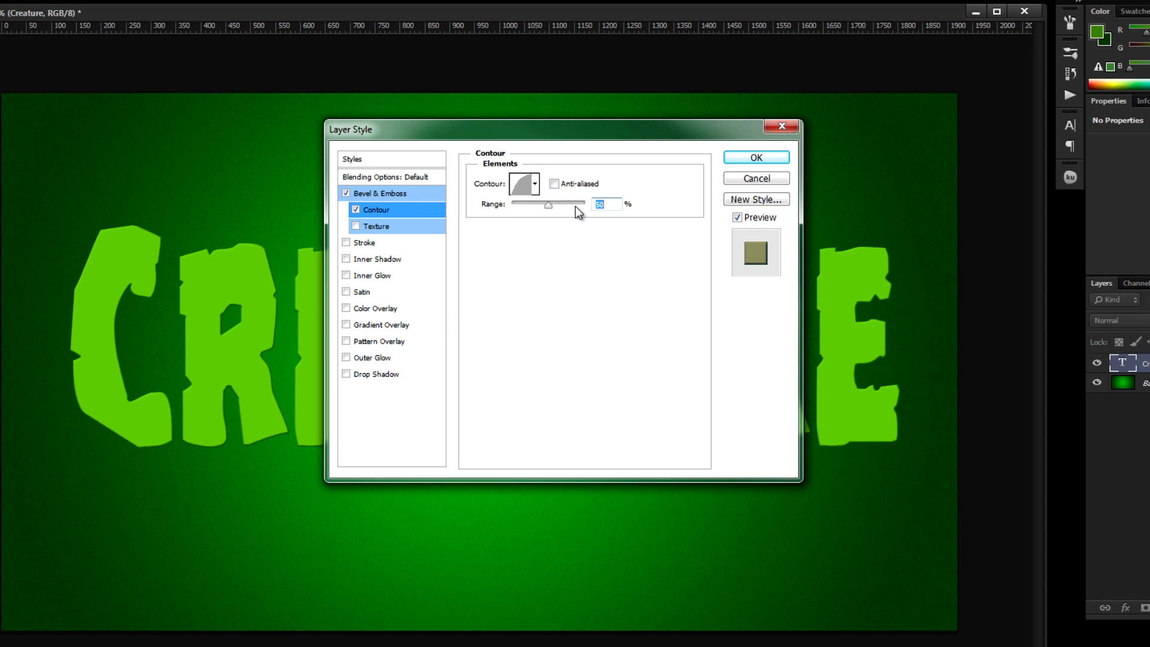
click(555, 184)
click(608, 204)
text(61)
Enable the bevel's Texture option and choose the Water pattern (80 by 80 pixels).
click(376, 225)
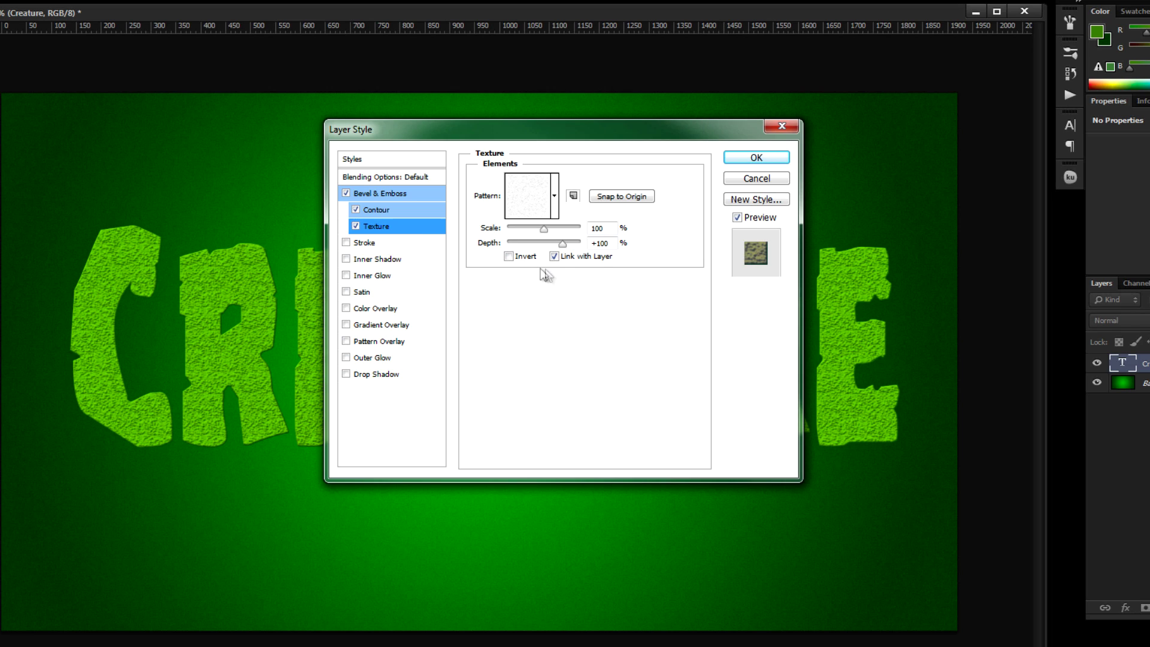
click(555, 198)
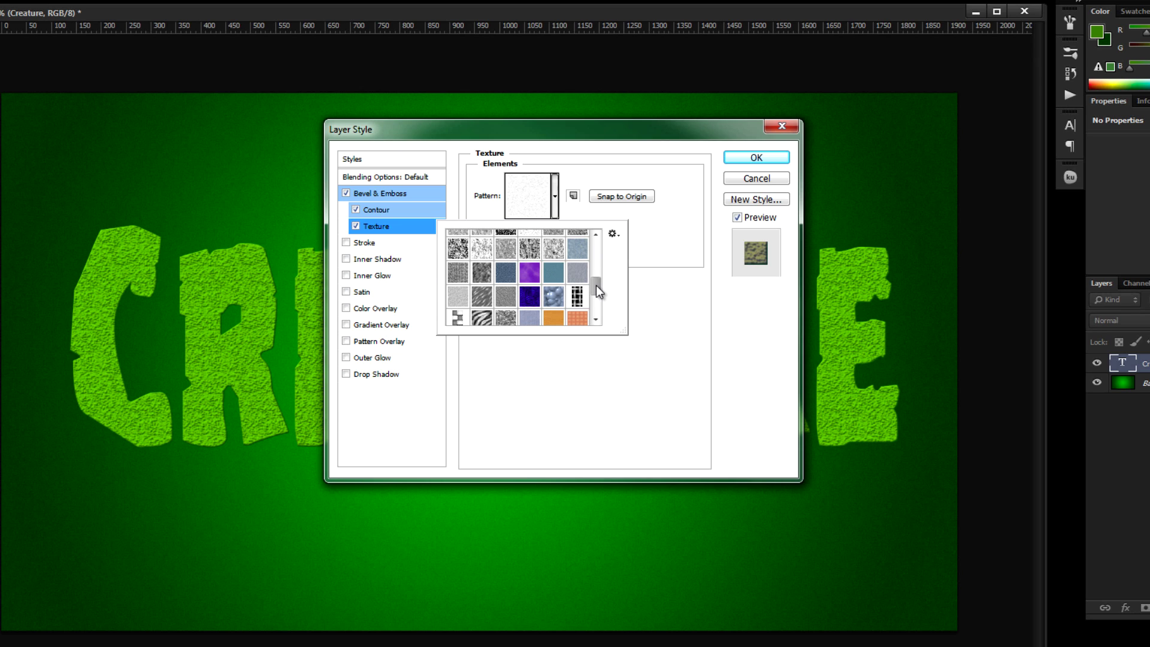
click(612, 233)
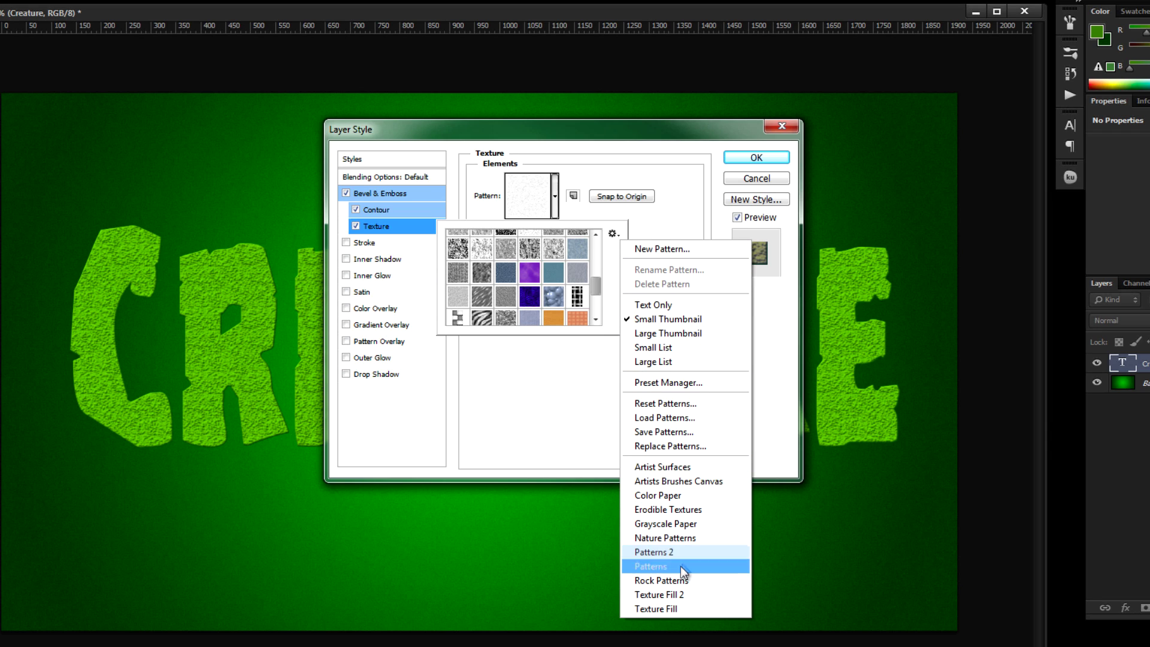
click(595, 286)
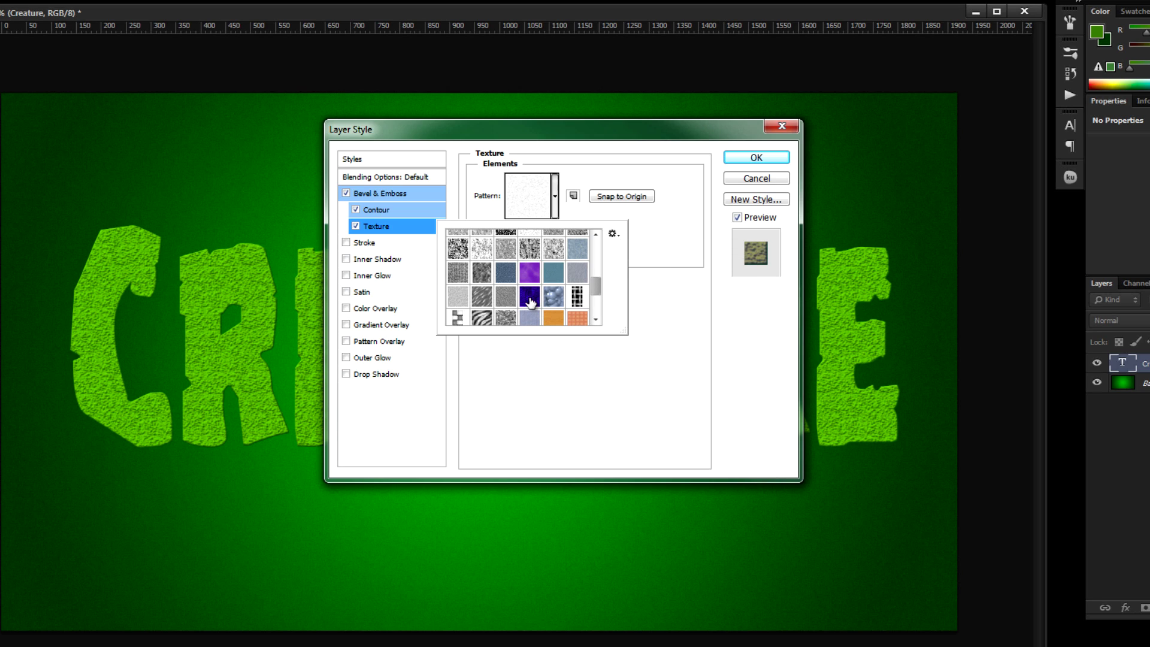
scroll(596, 291, down, 1)
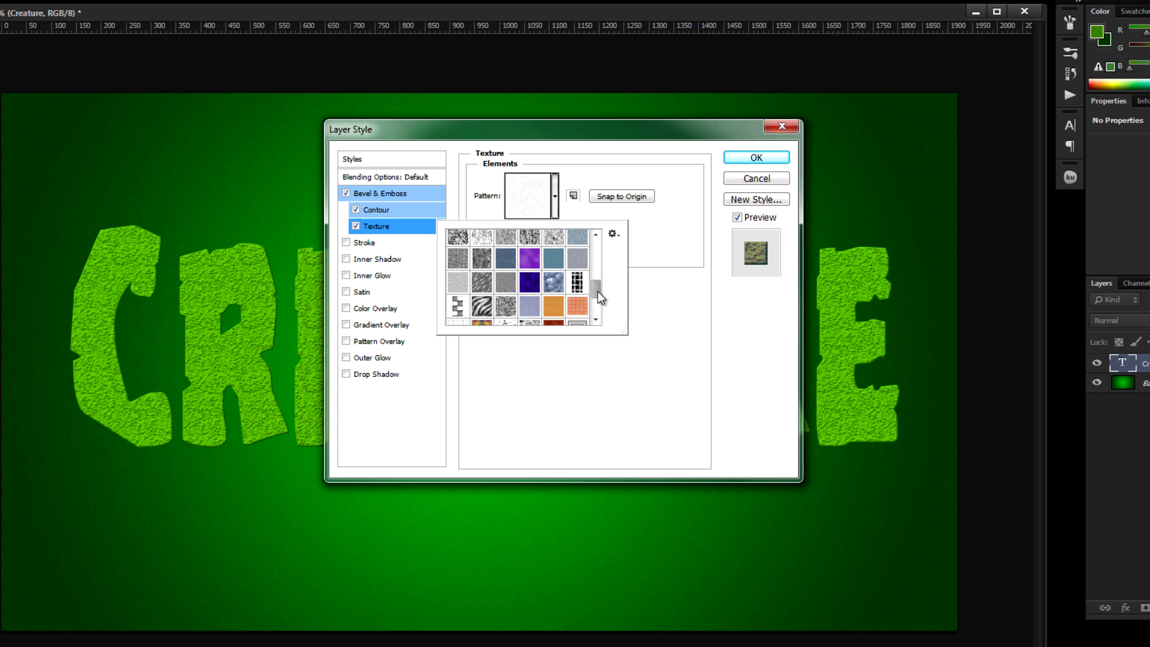
click(532, 277)
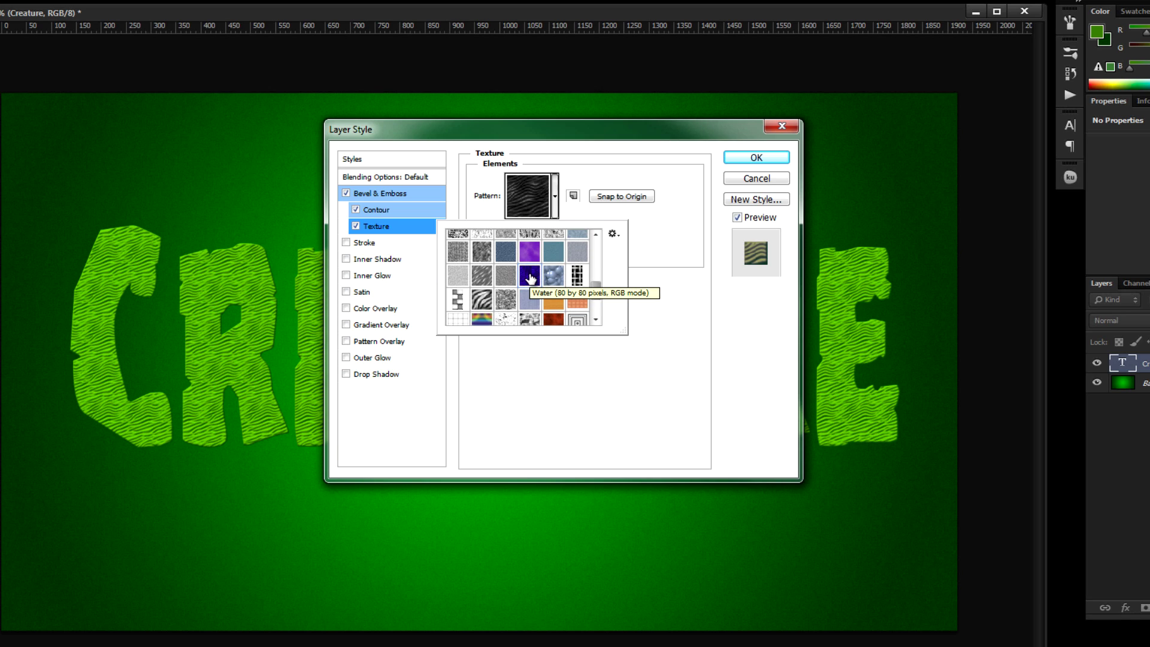
click(693, 380)
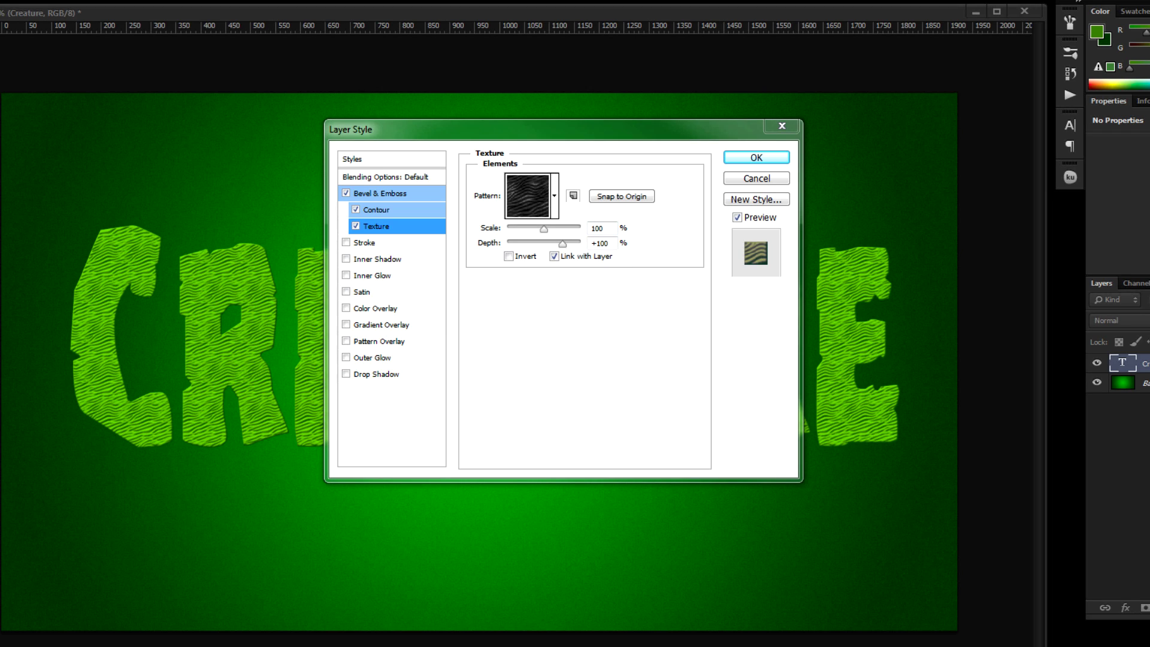
Set the bevel texture's scale to 200% and its depth to 38%.
double_click(608, 228)
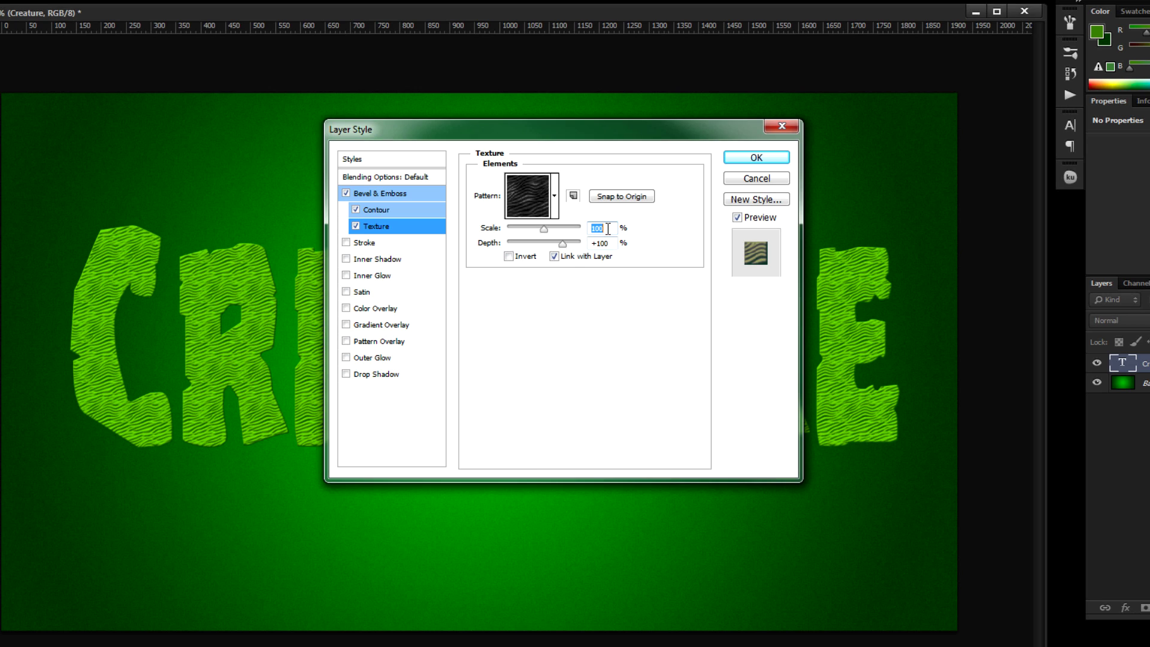
text(200)
key(Tab)
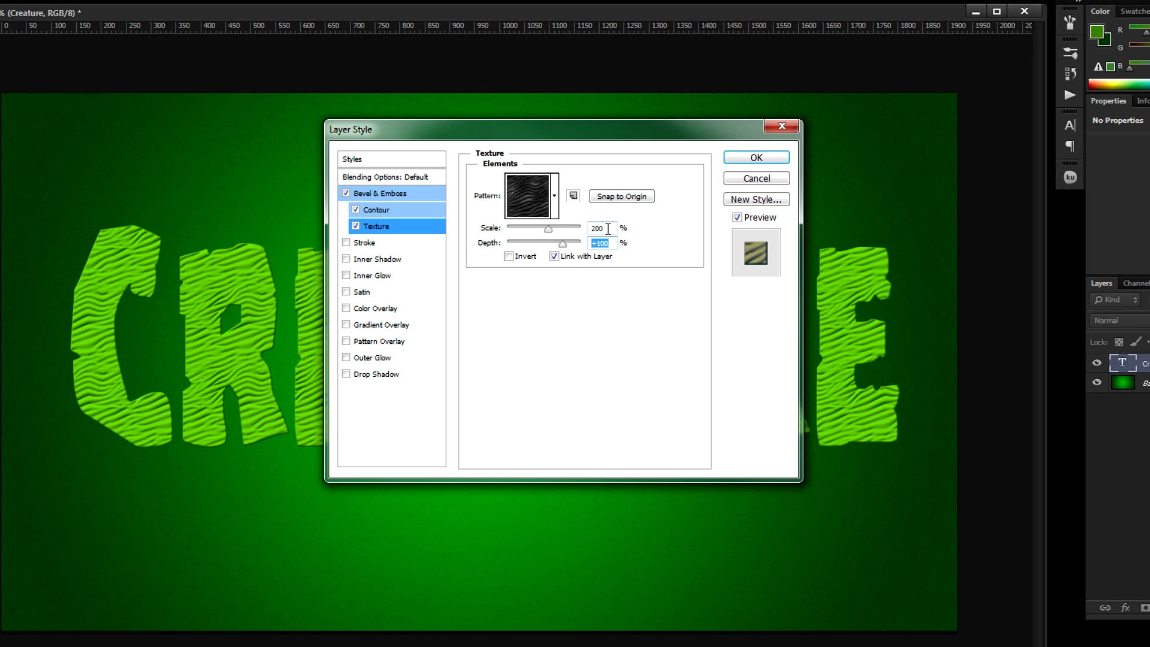
text(38)
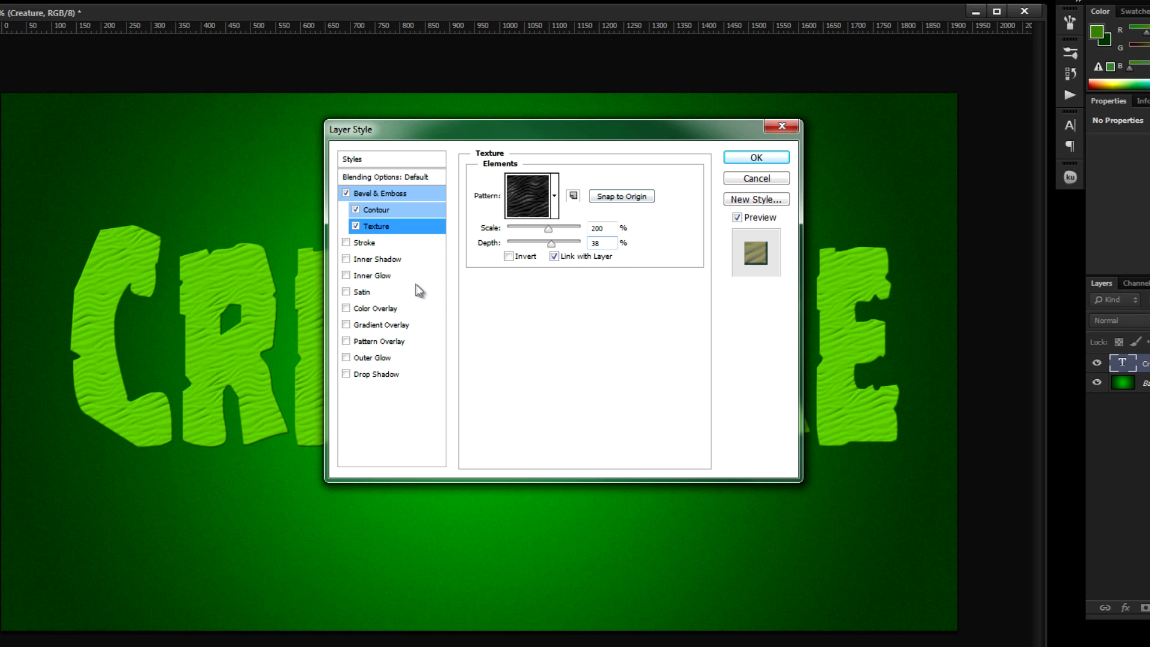
Add an Inner Glow effect to the Creature text with 24% opacity and a size of 38 px.
click(380, 276)
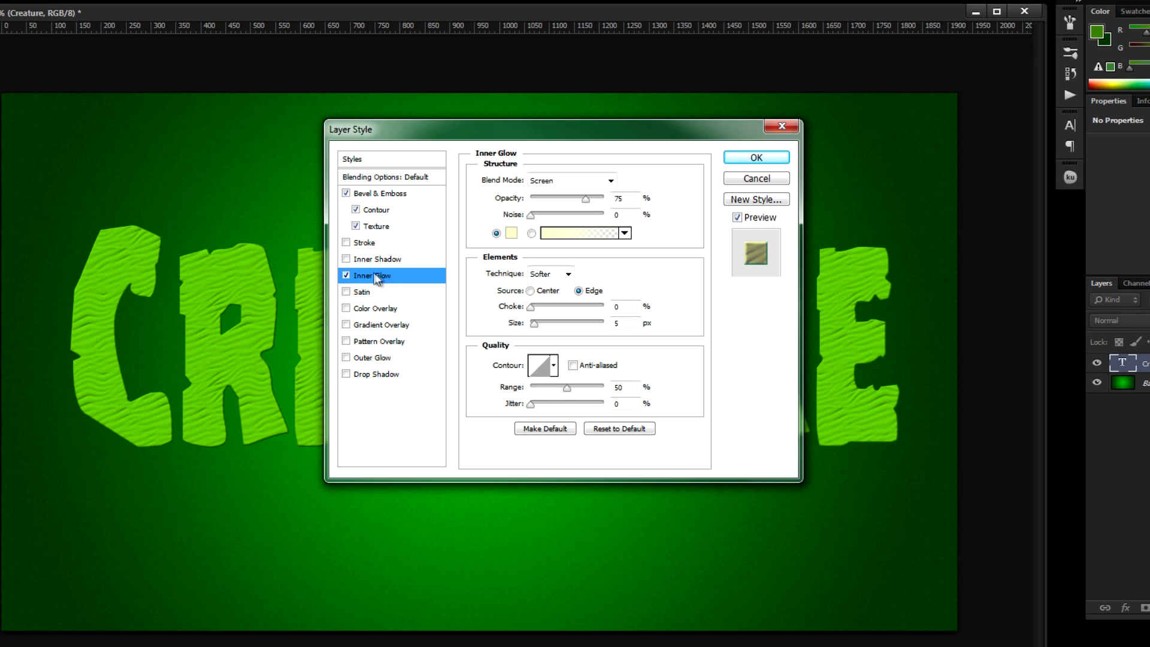
double_click(622, 198)
text(24)
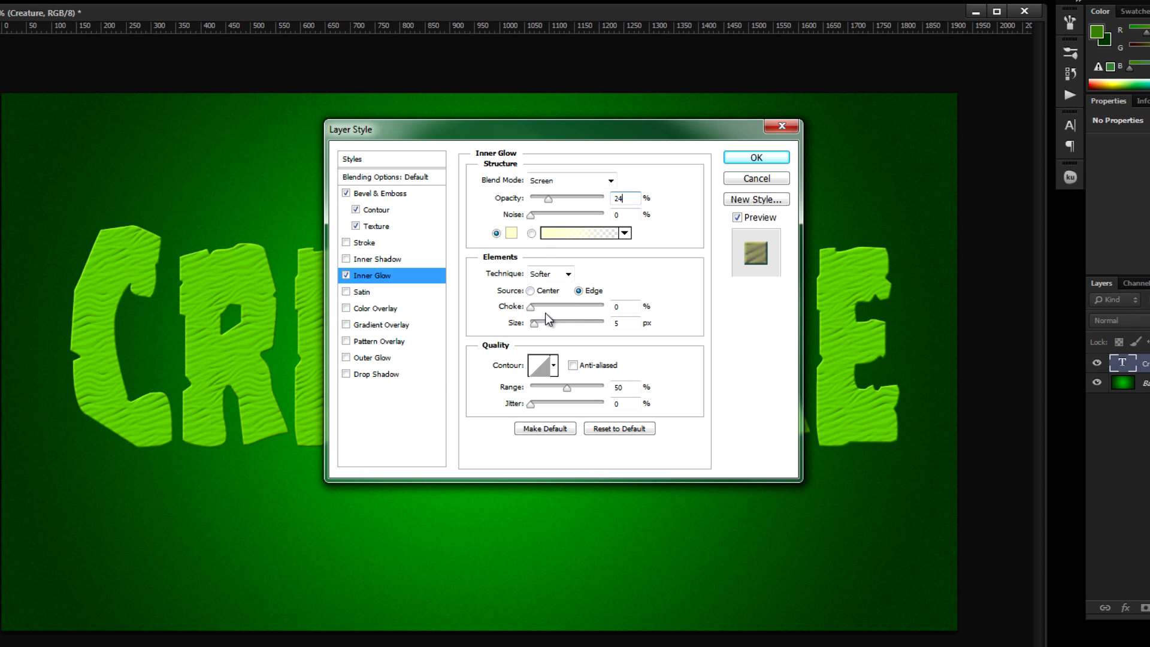
double_click(628, 323)
text(38)
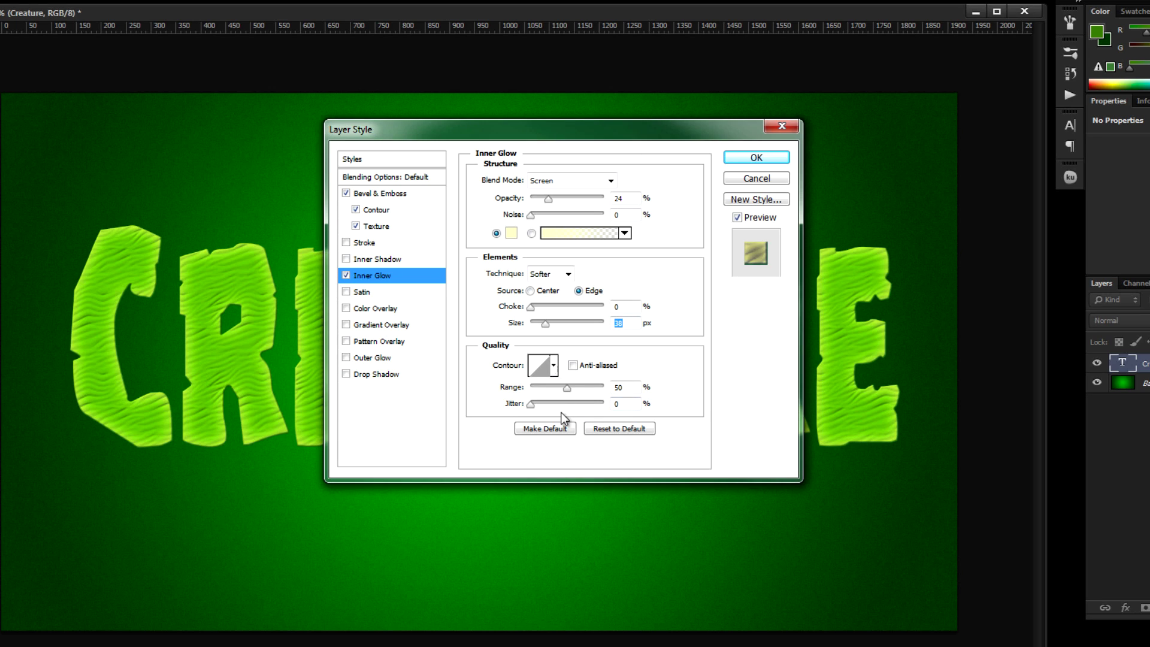
click(554, 366)
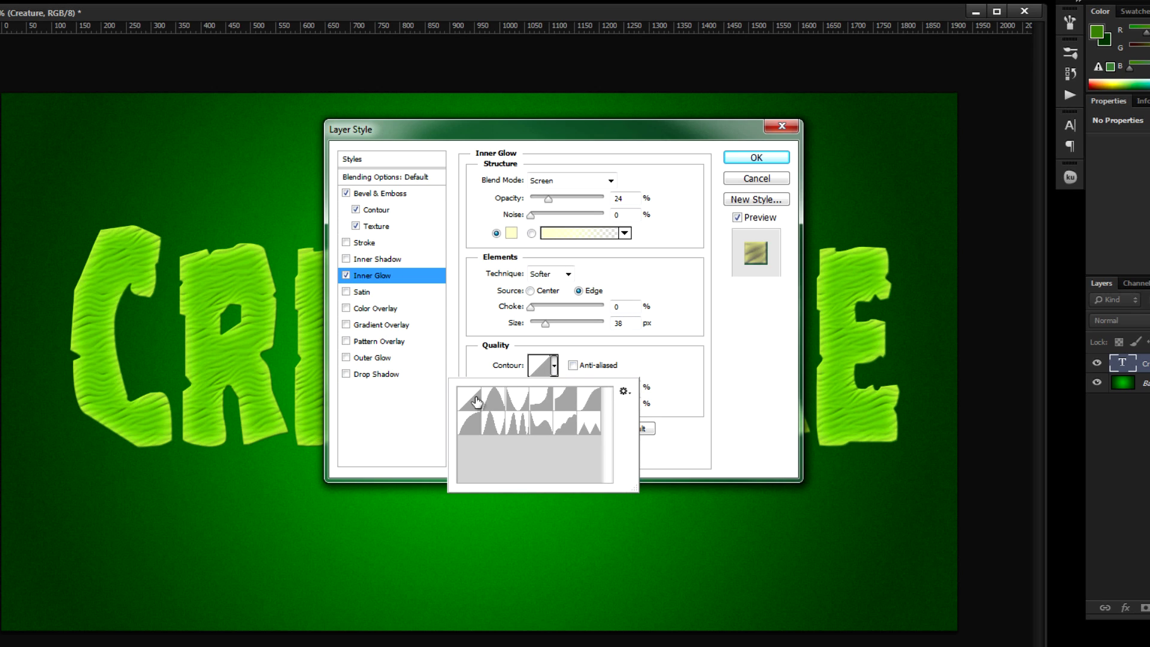
click(734, 373)
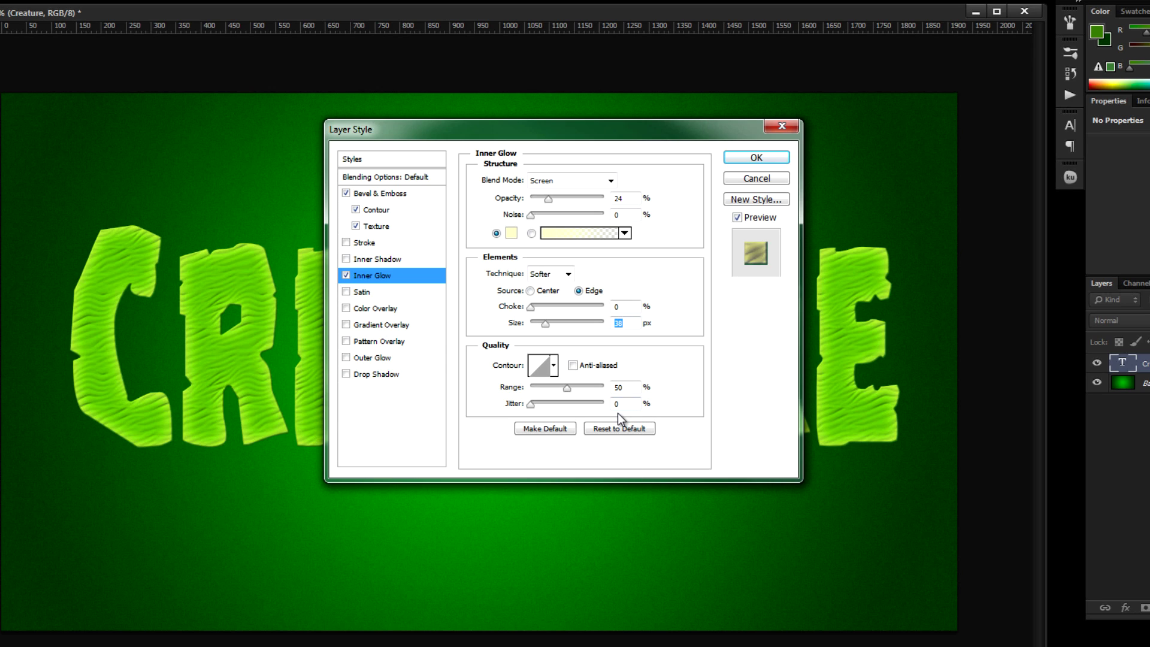
Add a Satin effect to the Creature text with 28% opacity and apply the layer styles.
click(369, 294)
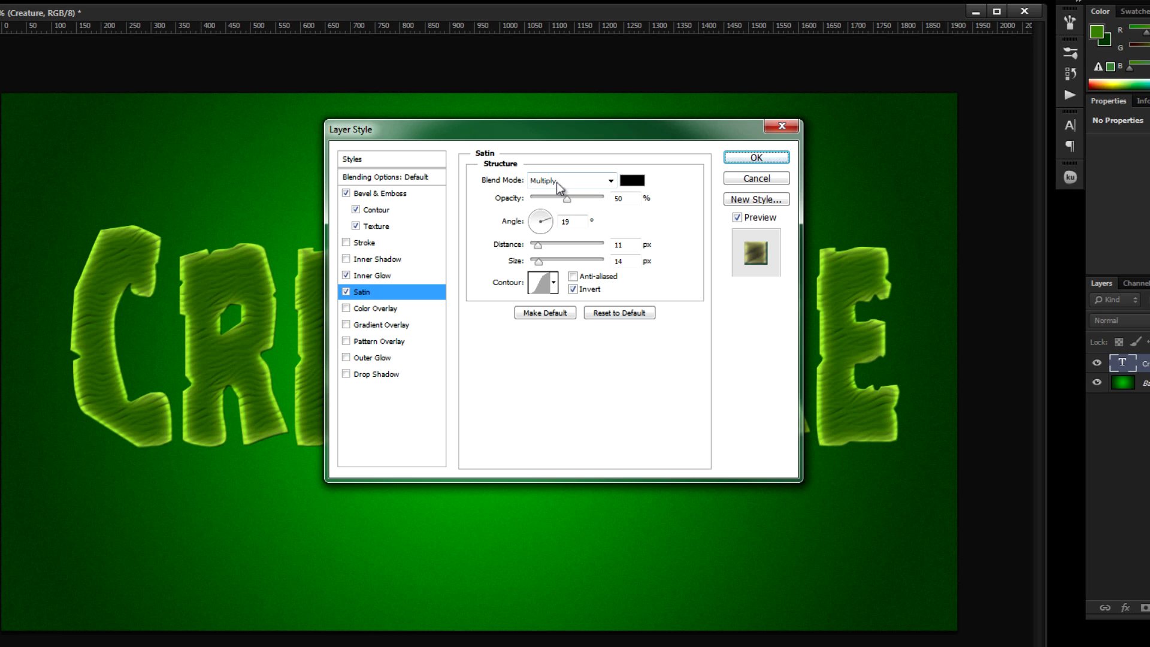
double_click(627, 198)
text(28)
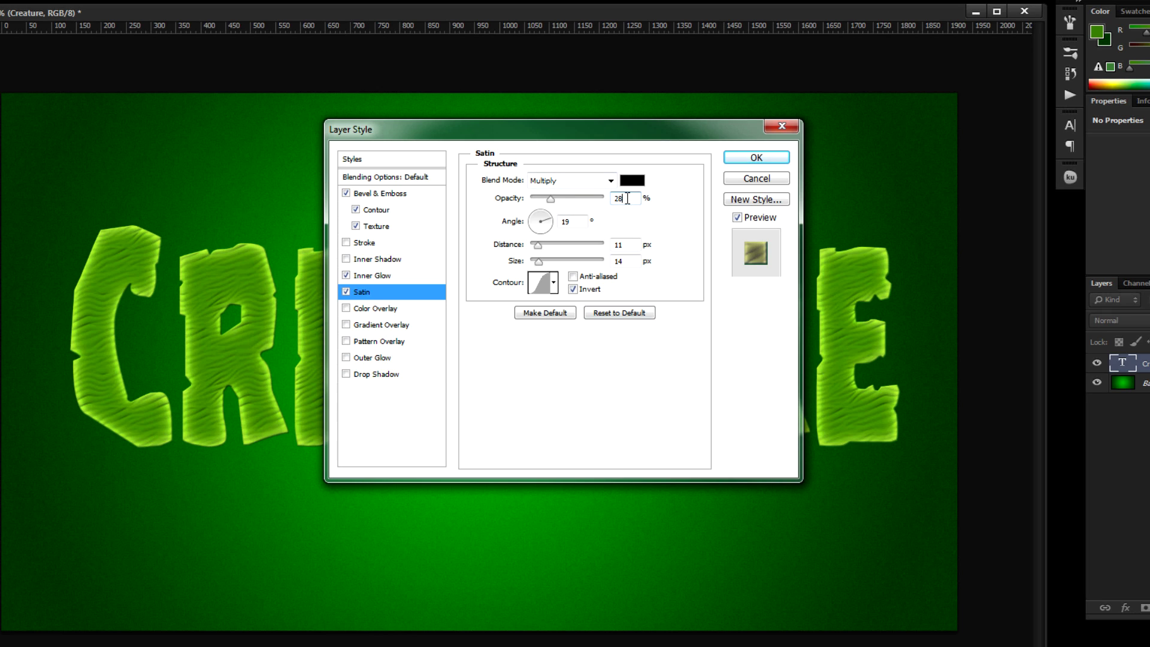
key(Return)
Reopen the Creature text's Satin settings and set the angle to 111°, the distance to 34 px and the size to 35 px.
double_click(1148, 422)
drag(544, 134, 551, 176)
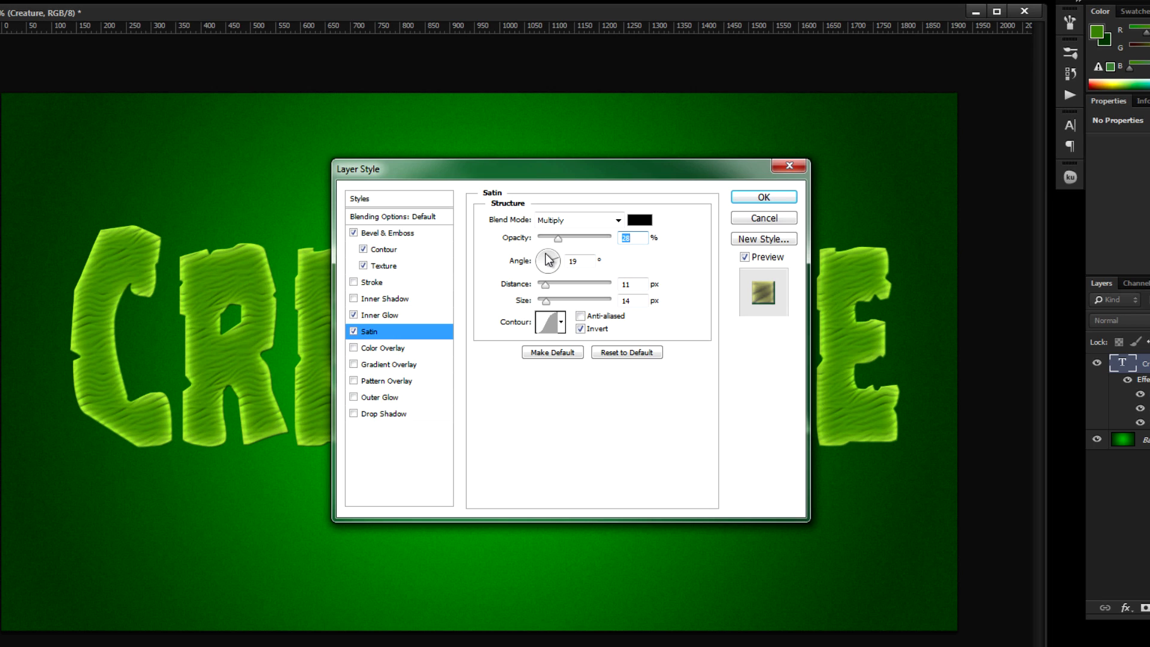
key(Tab)
text(111)
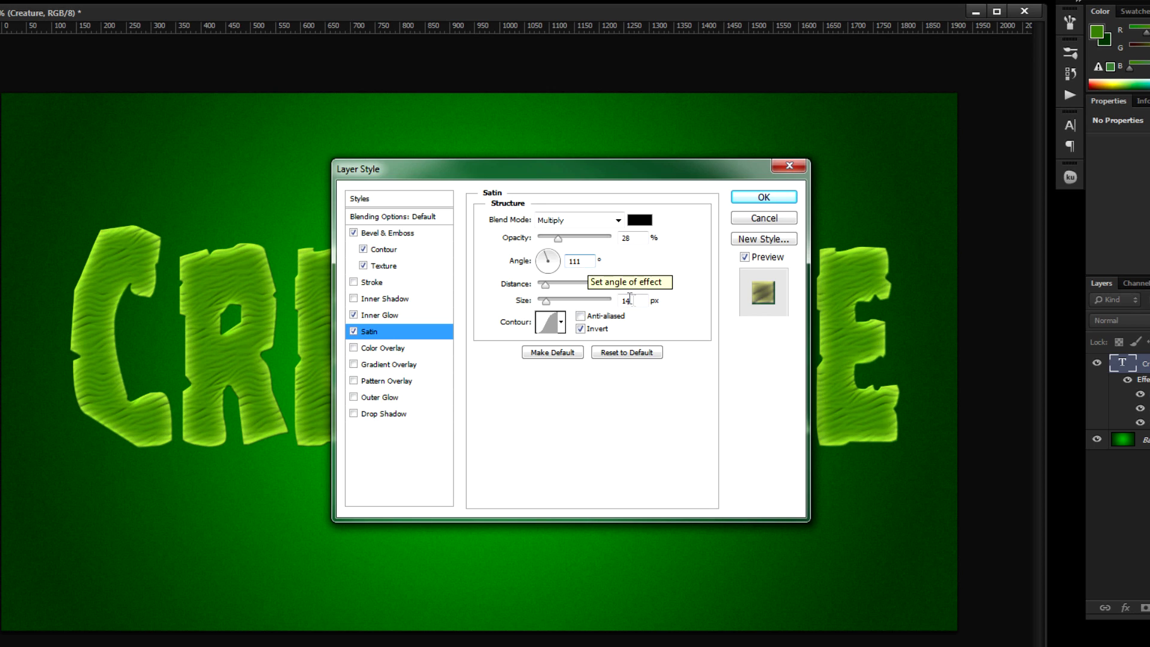
double_click(626, 283)
text(34)
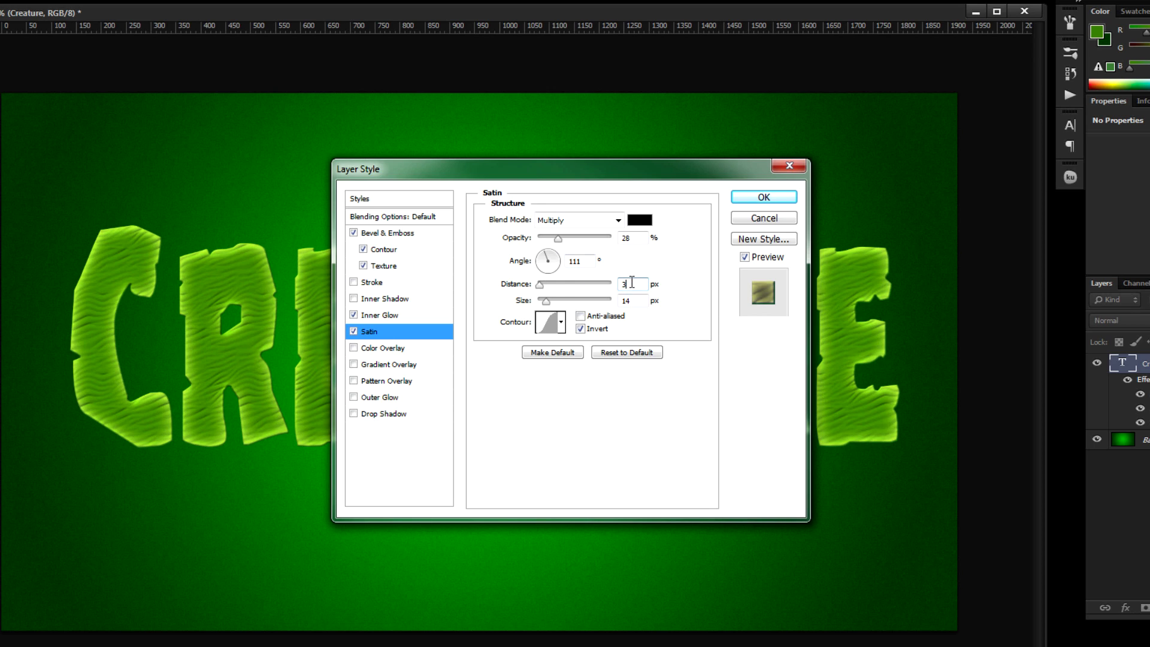
double_click(640, 301)
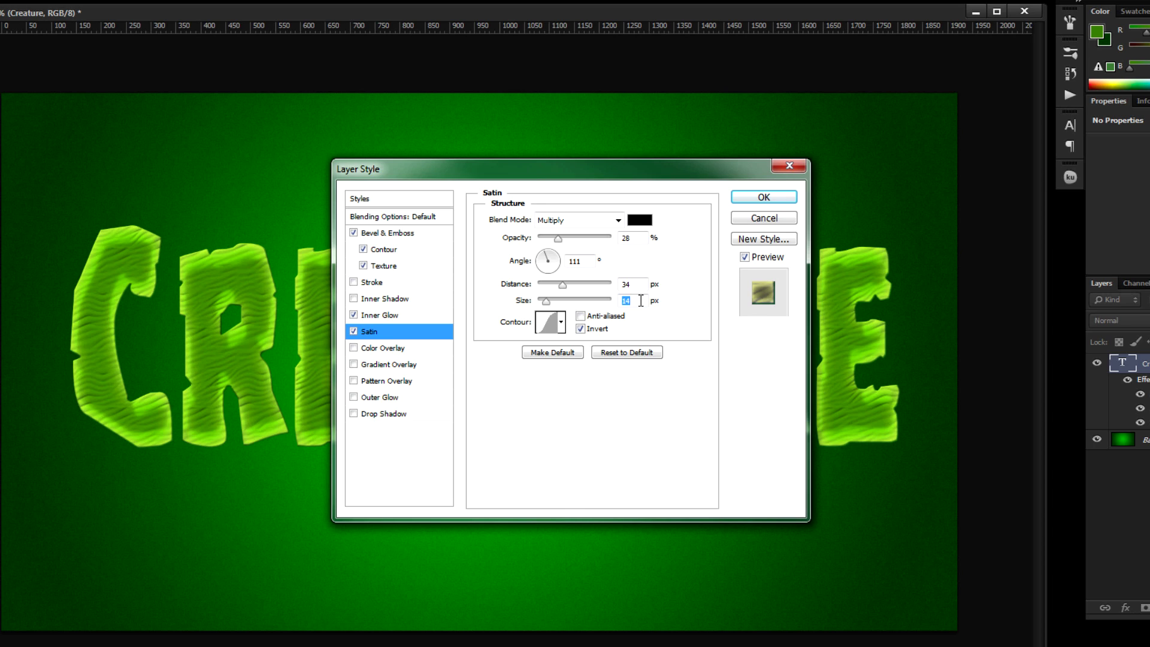
text(35)
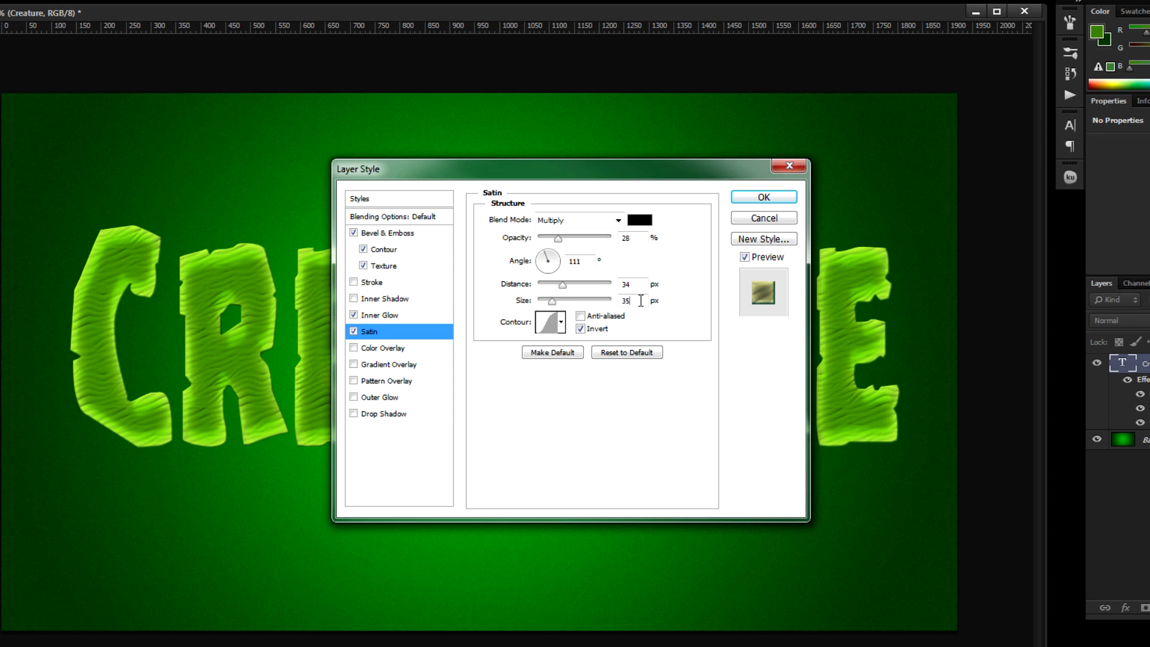
Change the satin contour to the straight linear ramp preset.
click(561, 322)
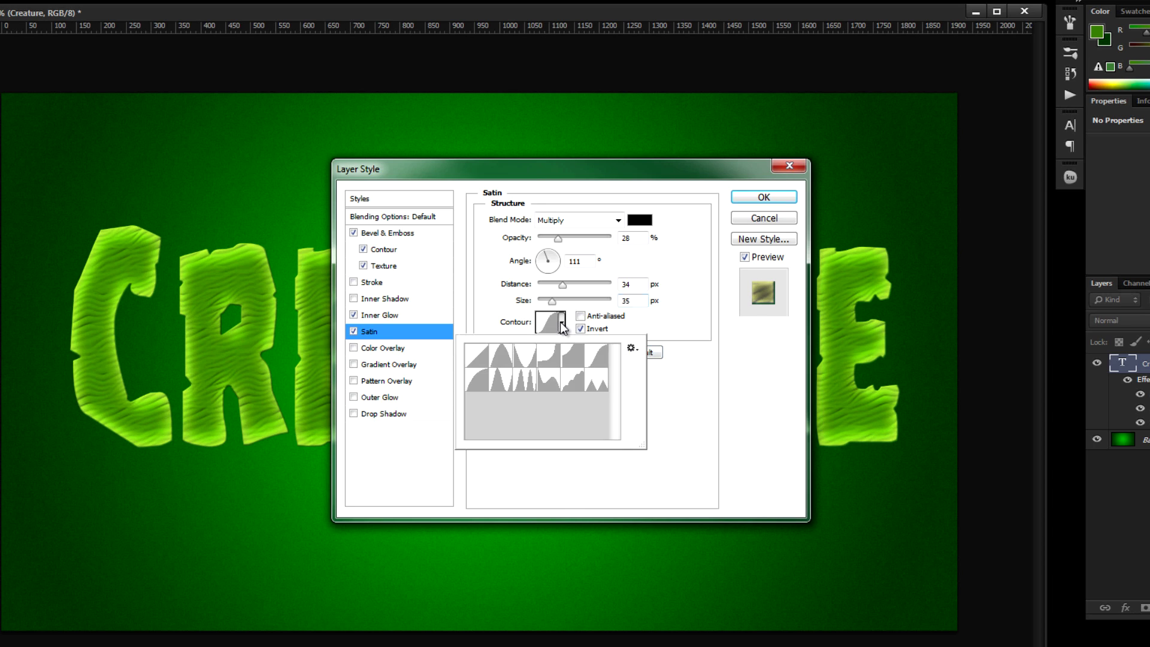
click(476, 358)
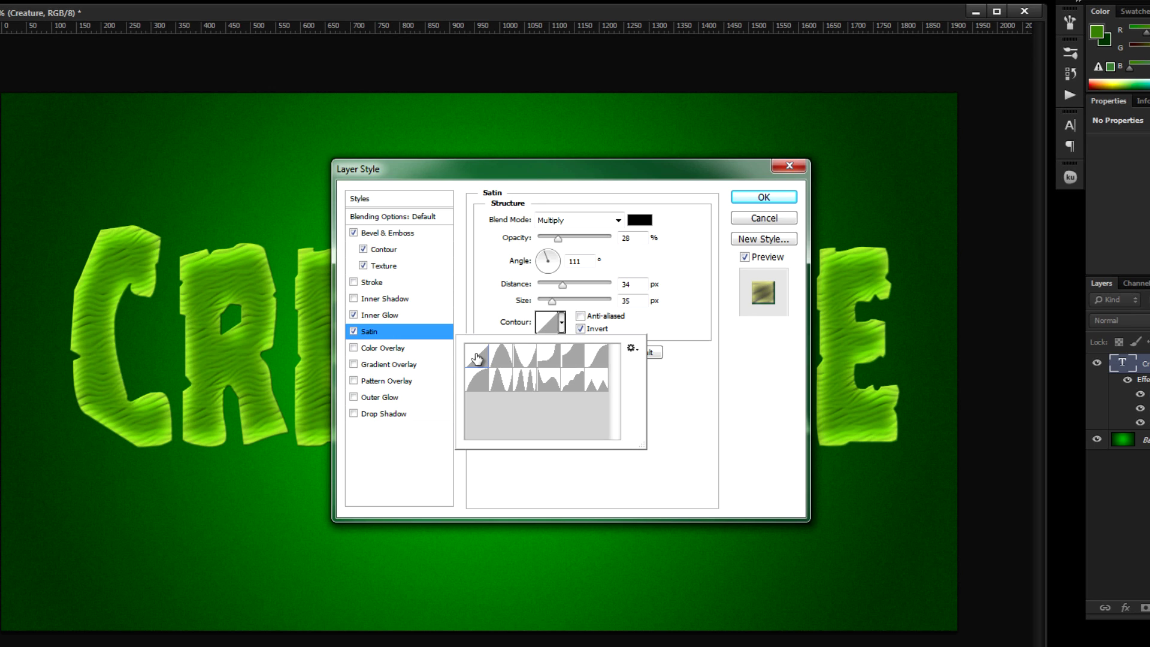
click(703, 413)
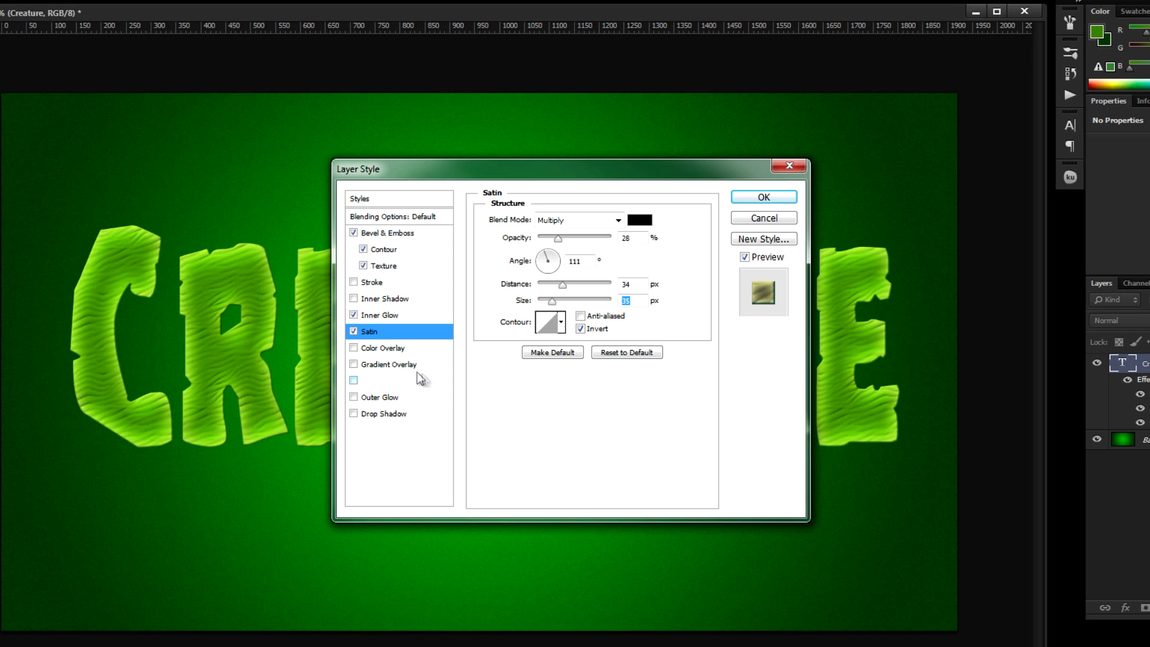
Add a Gradient Overlay to the Creature text and set its gradient's starting color stop to 295000.
click(403, 364)
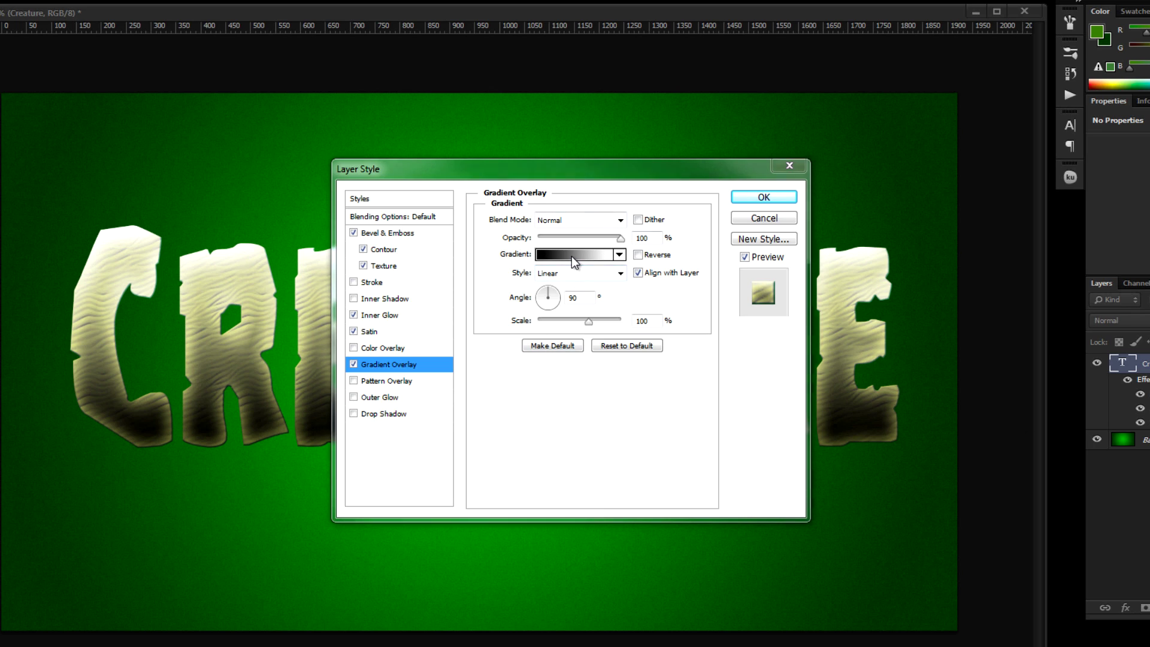
key(alt+Tab)
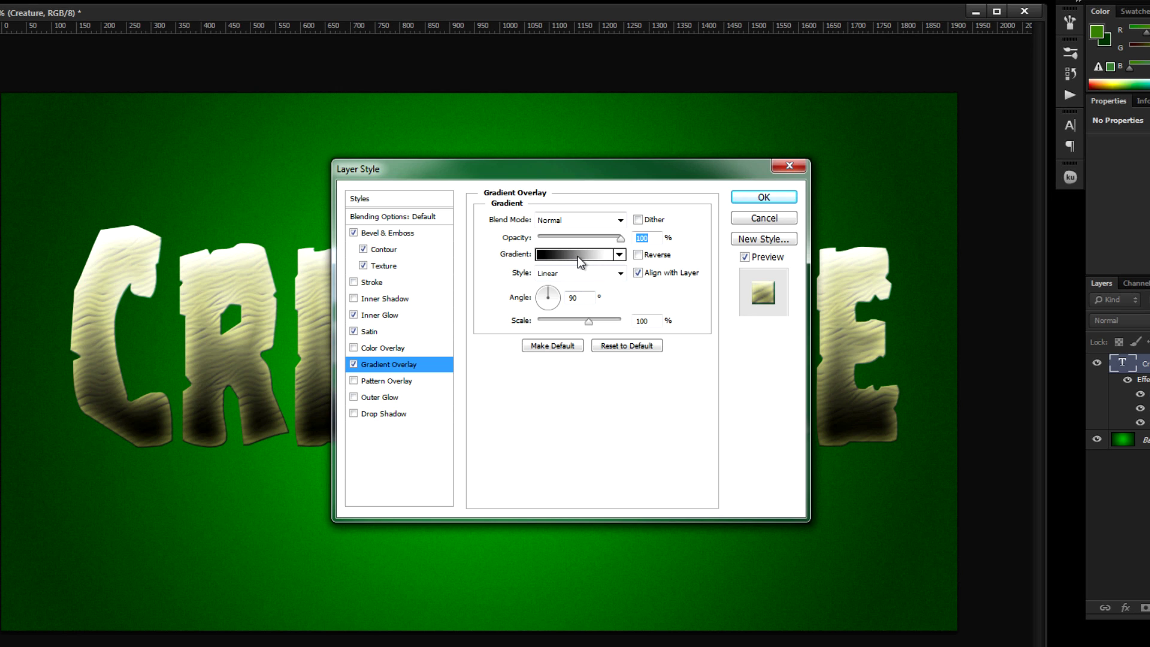
click(577, 257)
drag(894, 243, 764, 237)
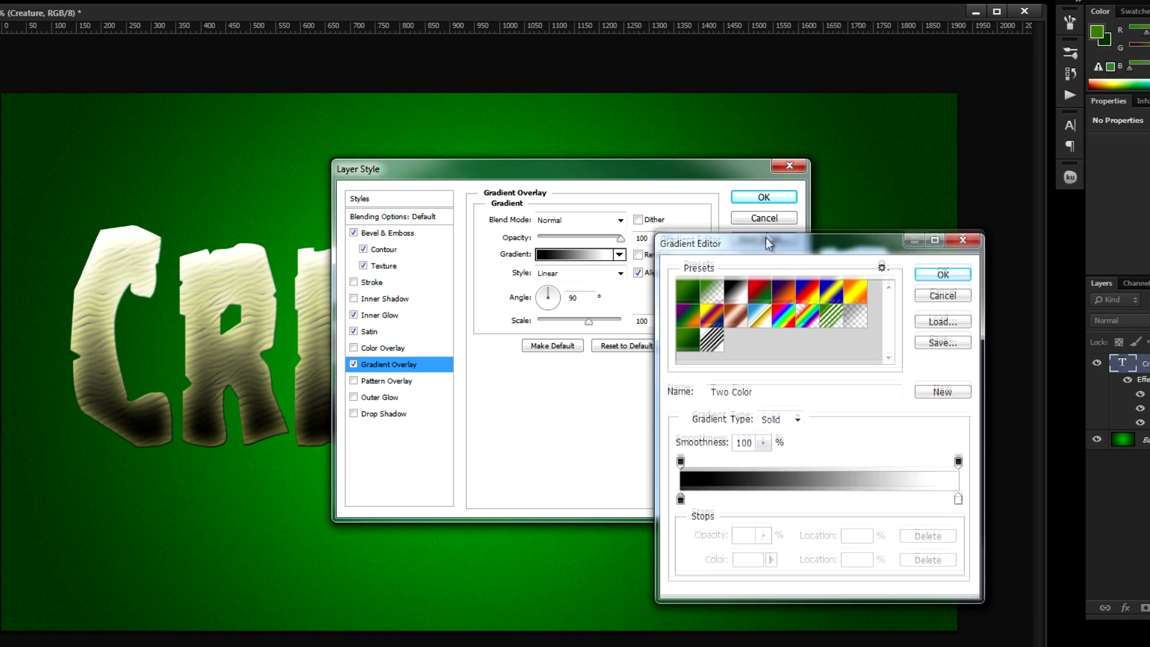
click(681, 485)
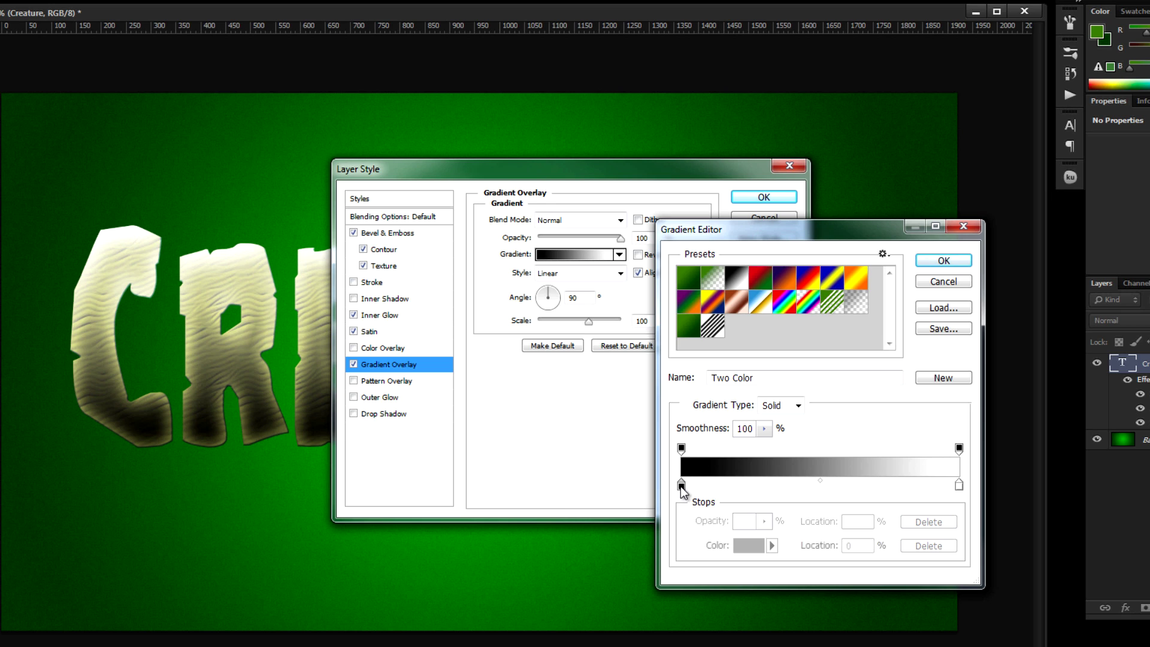
click(748, 545)
double_click(636, 389)
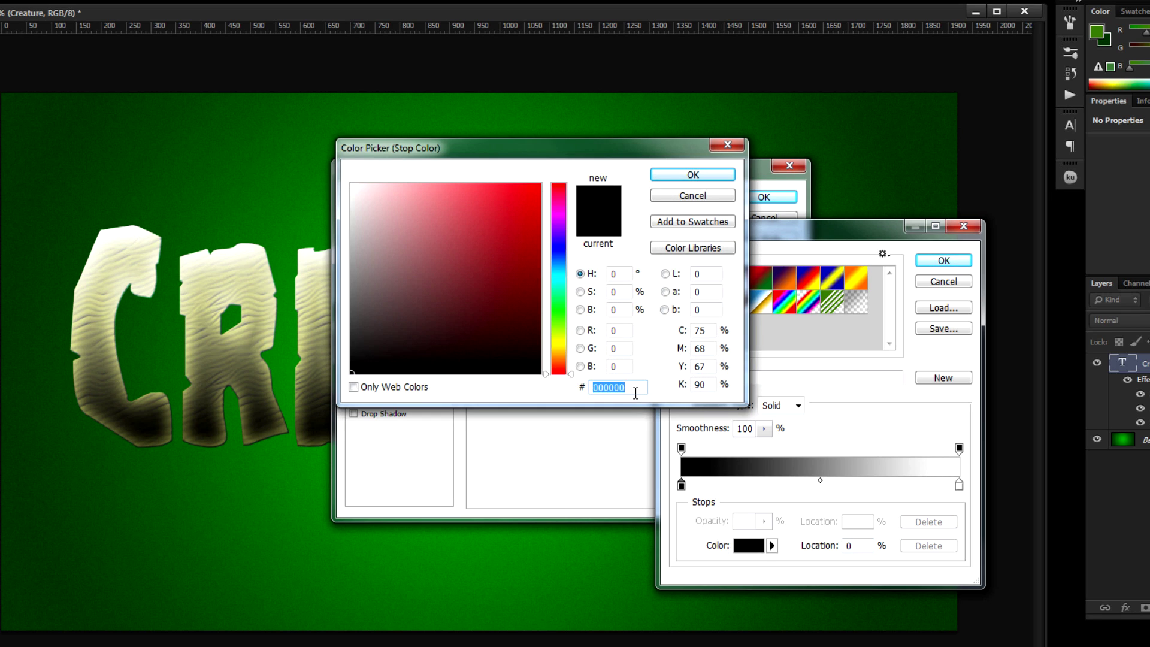
text(29)
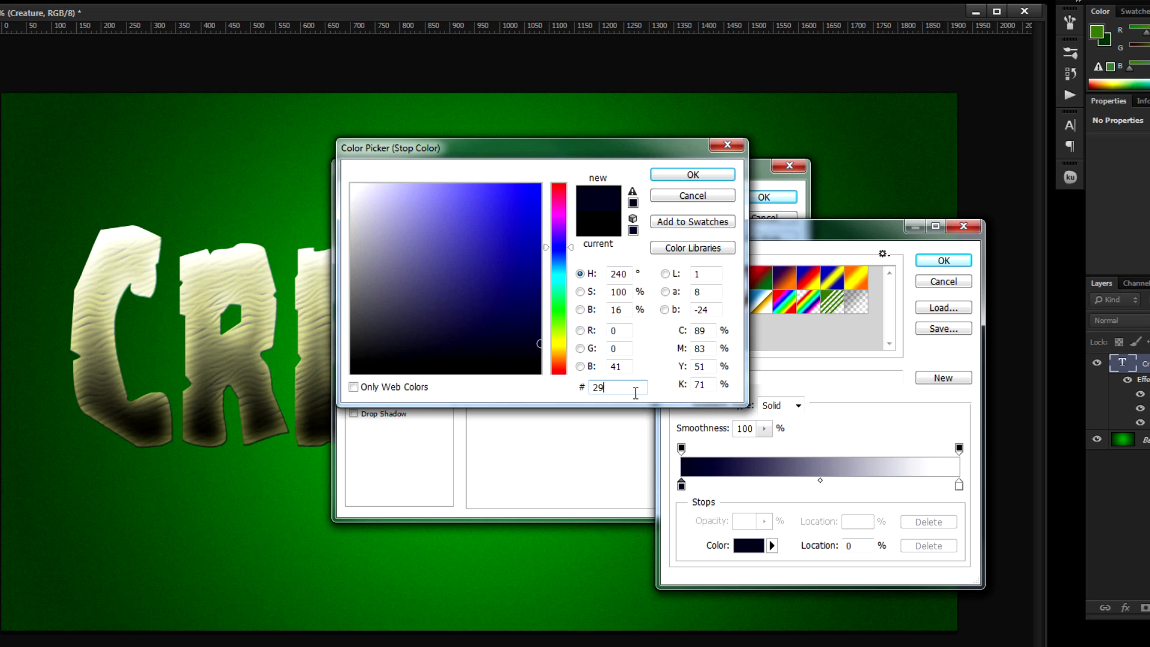
text(5000)
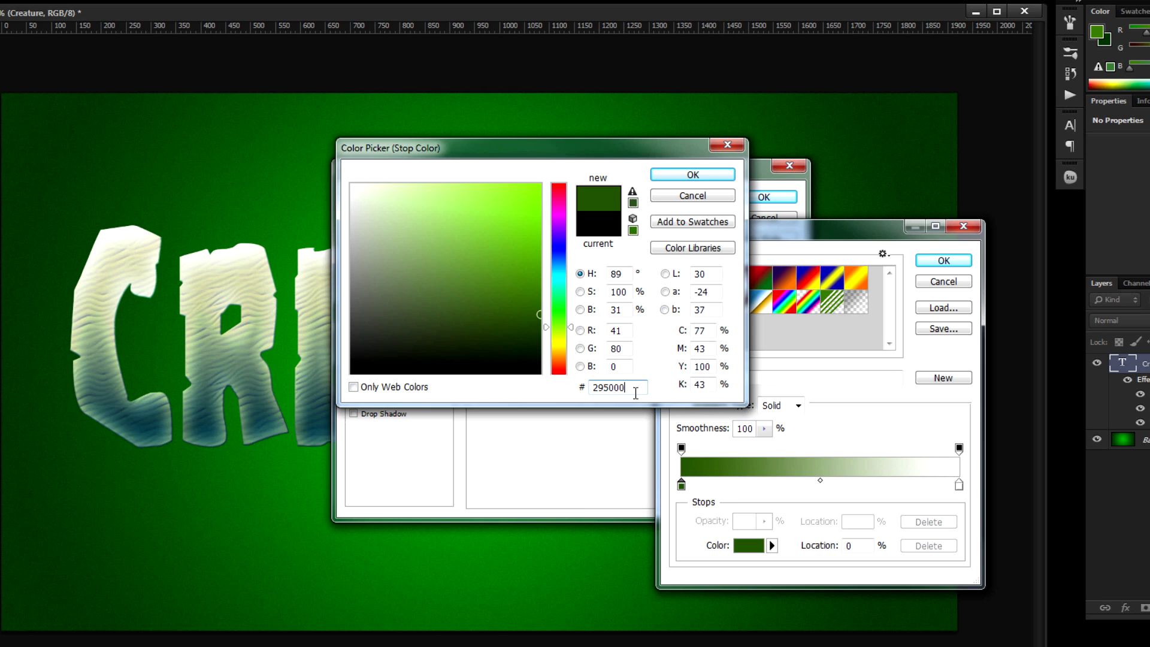
click(664, 174)
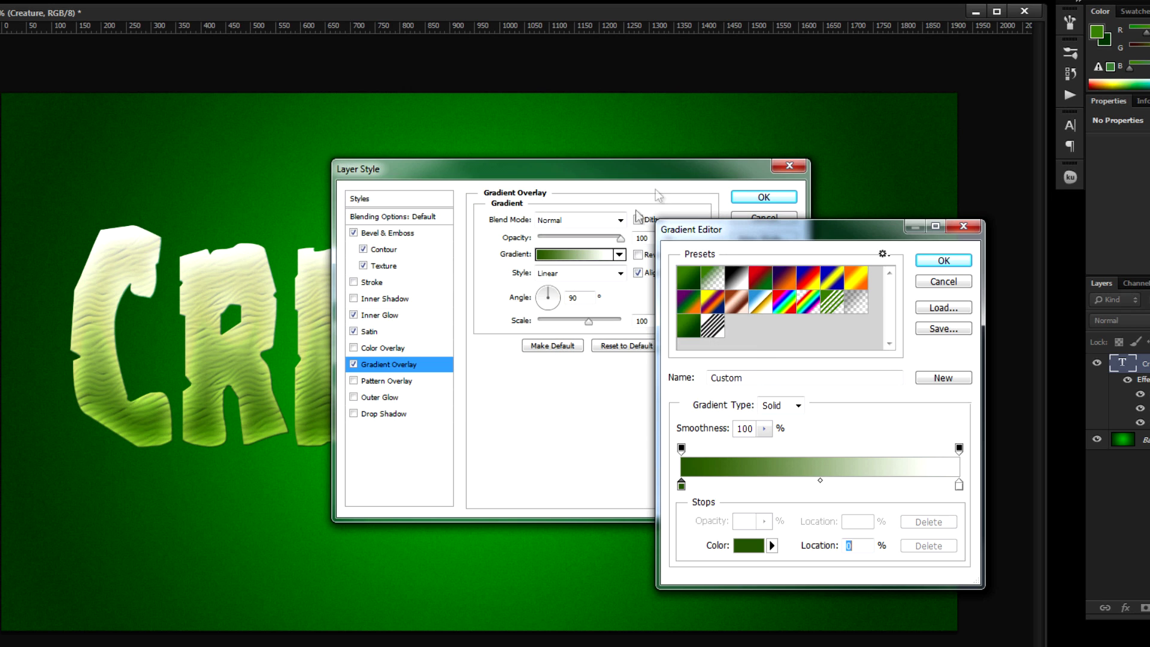
Set the overlay gradient's end color stop at location 100% to 295000.
click(960, 485)
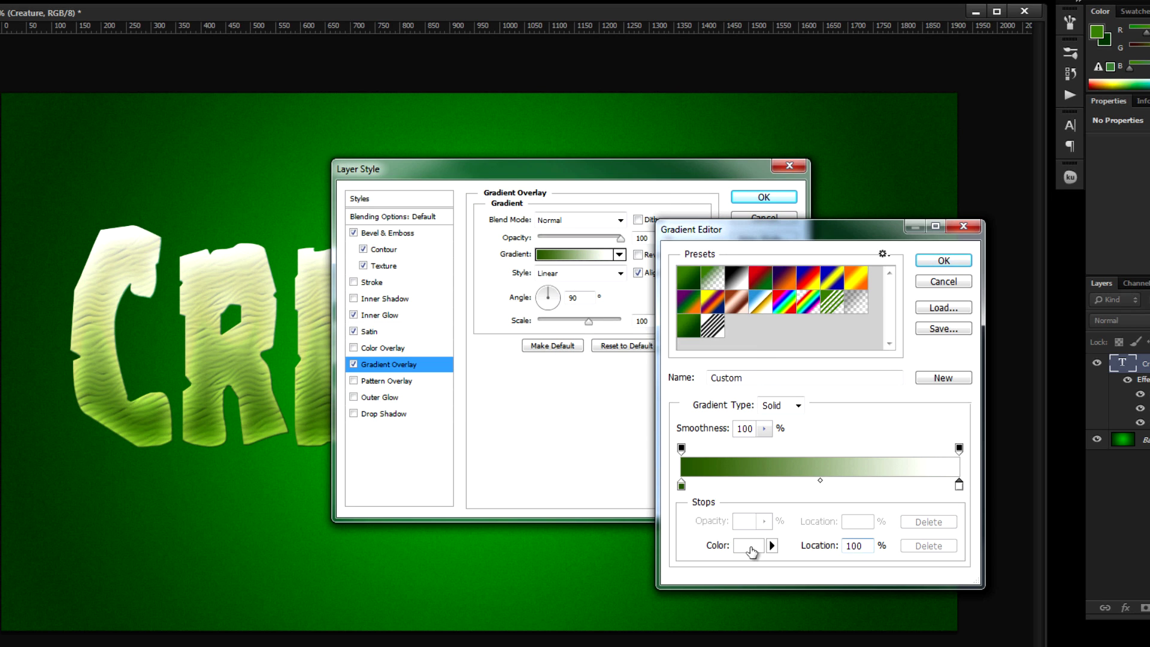
click(751, 550)
text(2950)
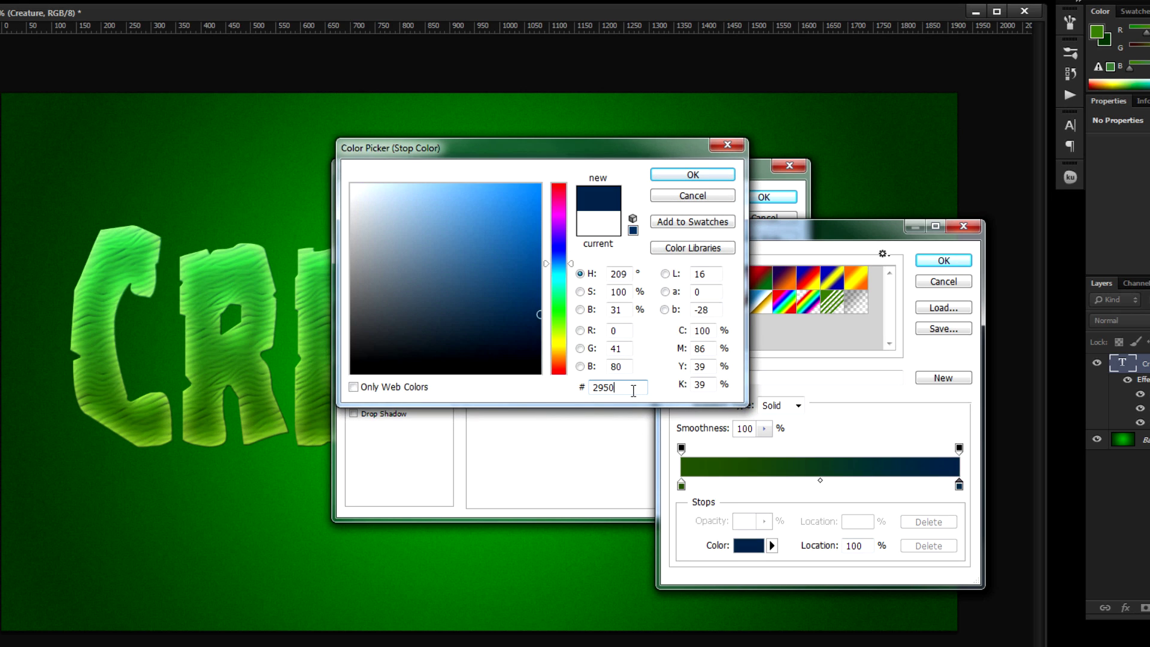
text(00)
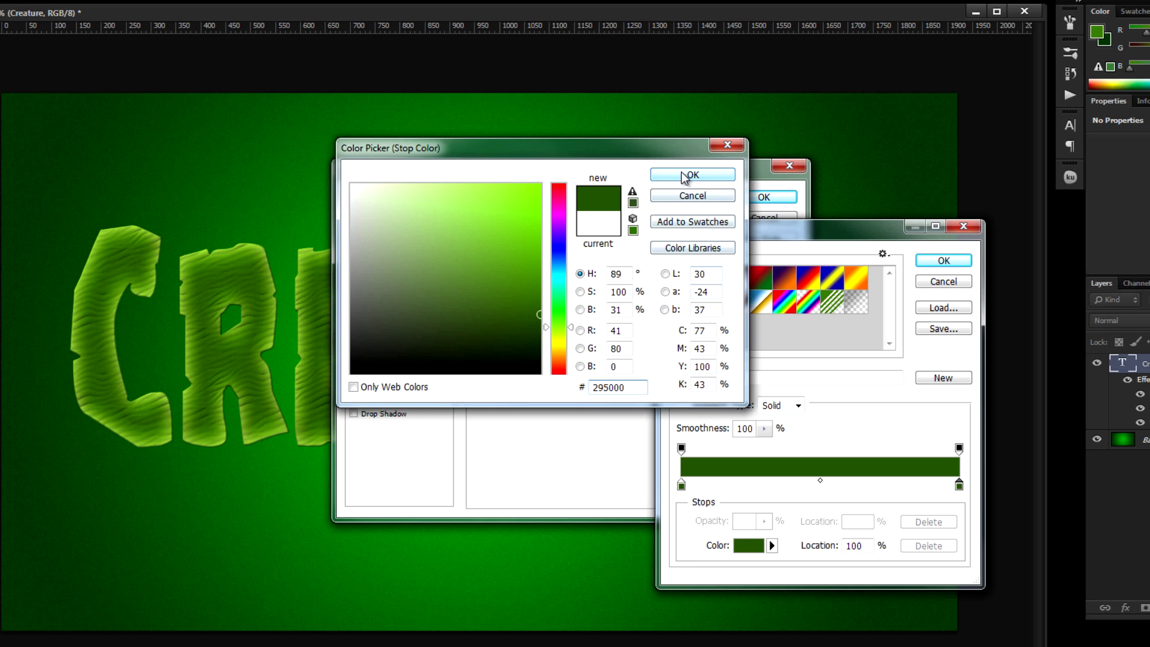
click(684, 177)
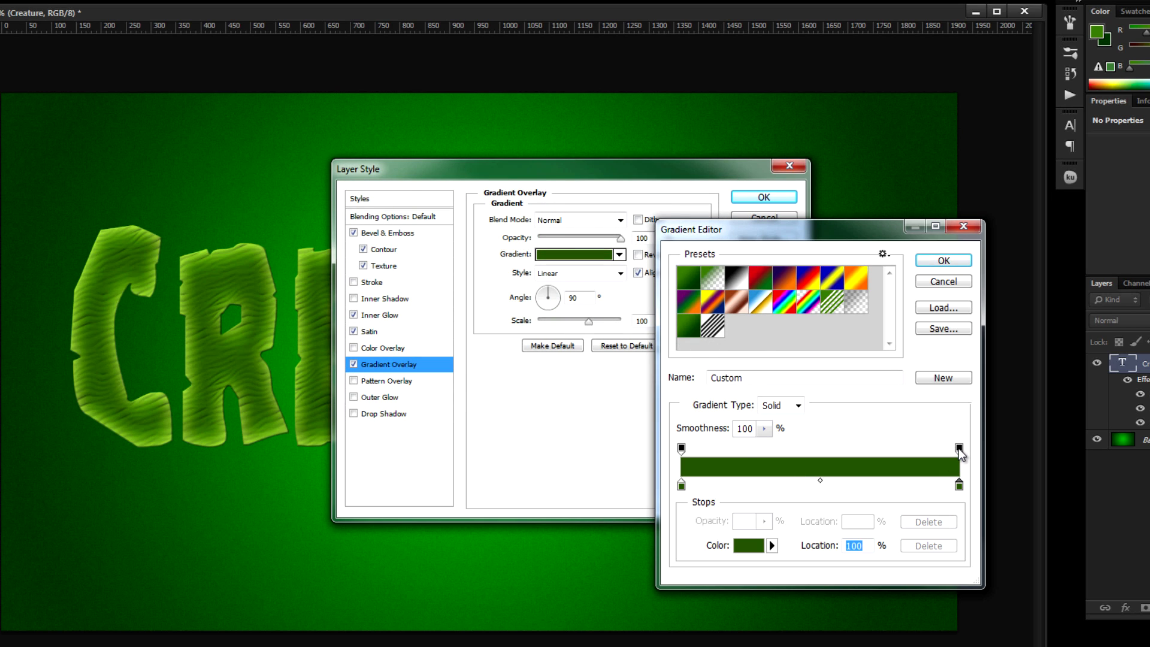
Make the overlay gradient's end opacity stop fully transparent and apply the edited gradient.
click(958, 448)
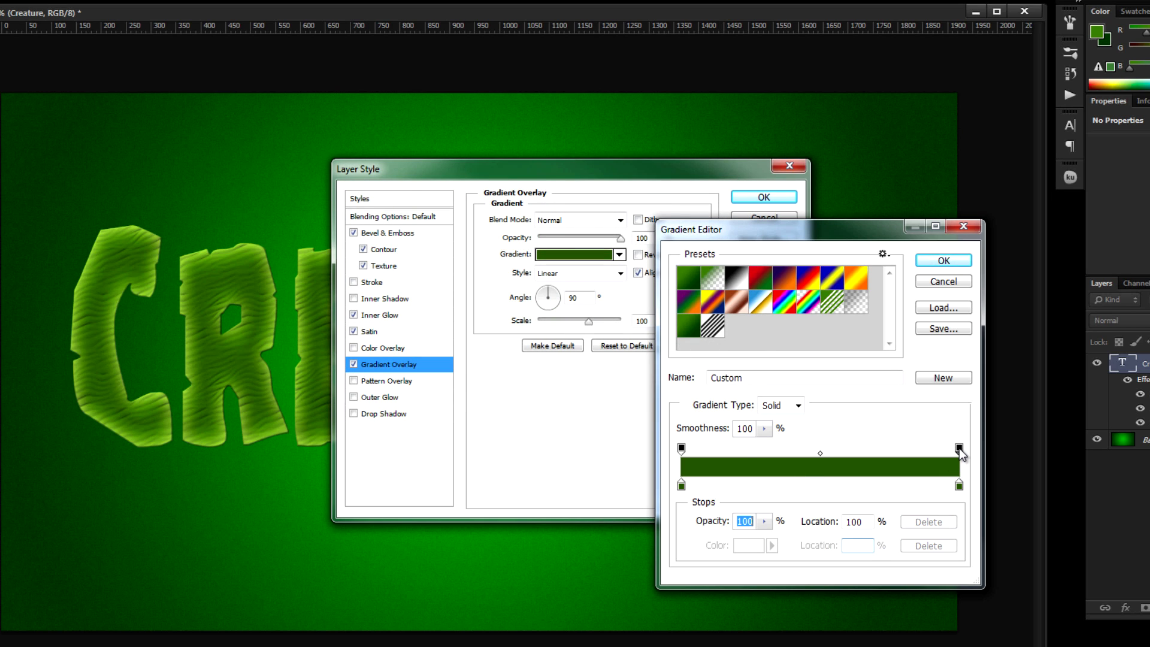
click(764, 521)
drag(764, 539, 563, 542)
click(945, 261)
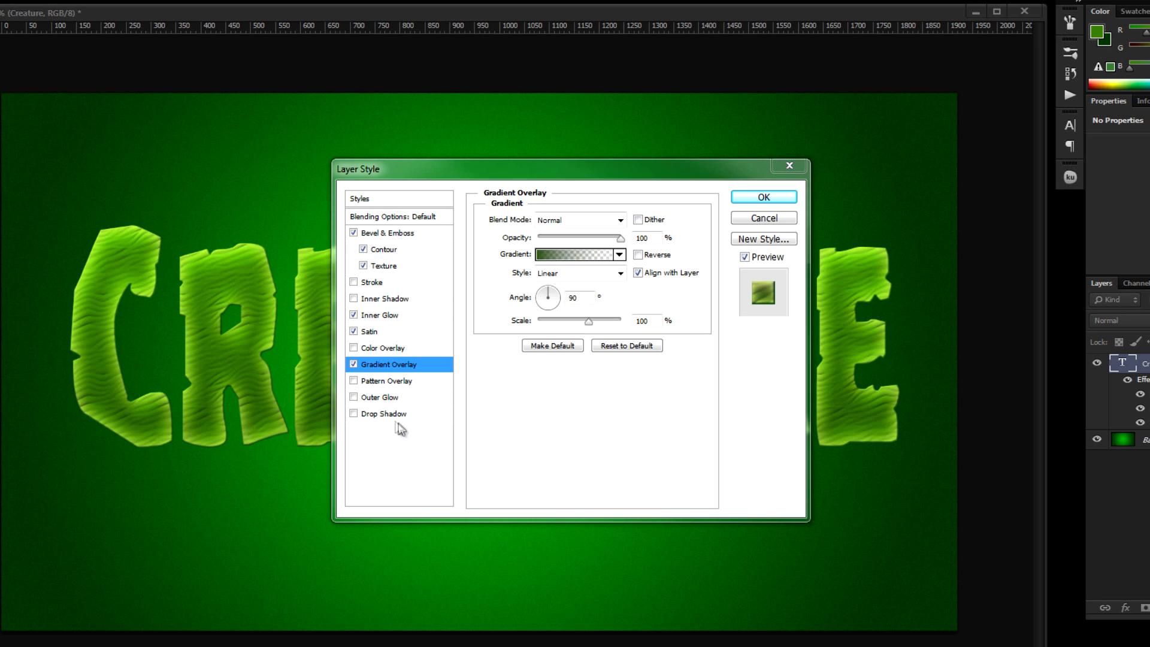
Add an Outer Glow to the Creature text with Normal blend mode and 36% opacity.
click(375, 398)
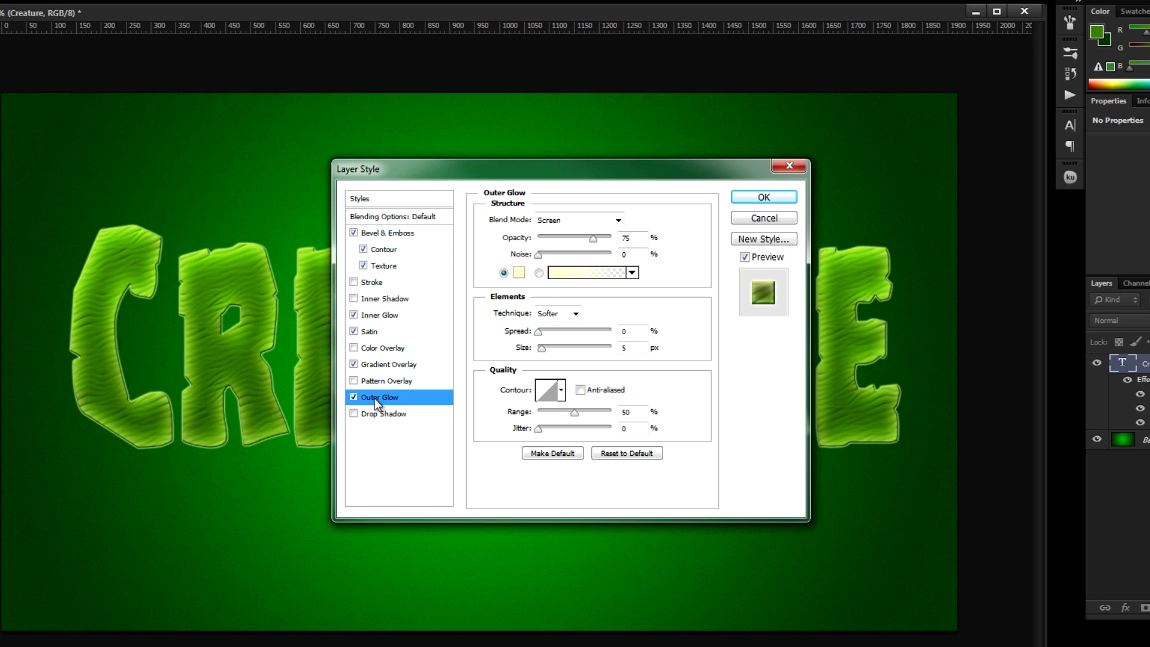
click(551, 221)
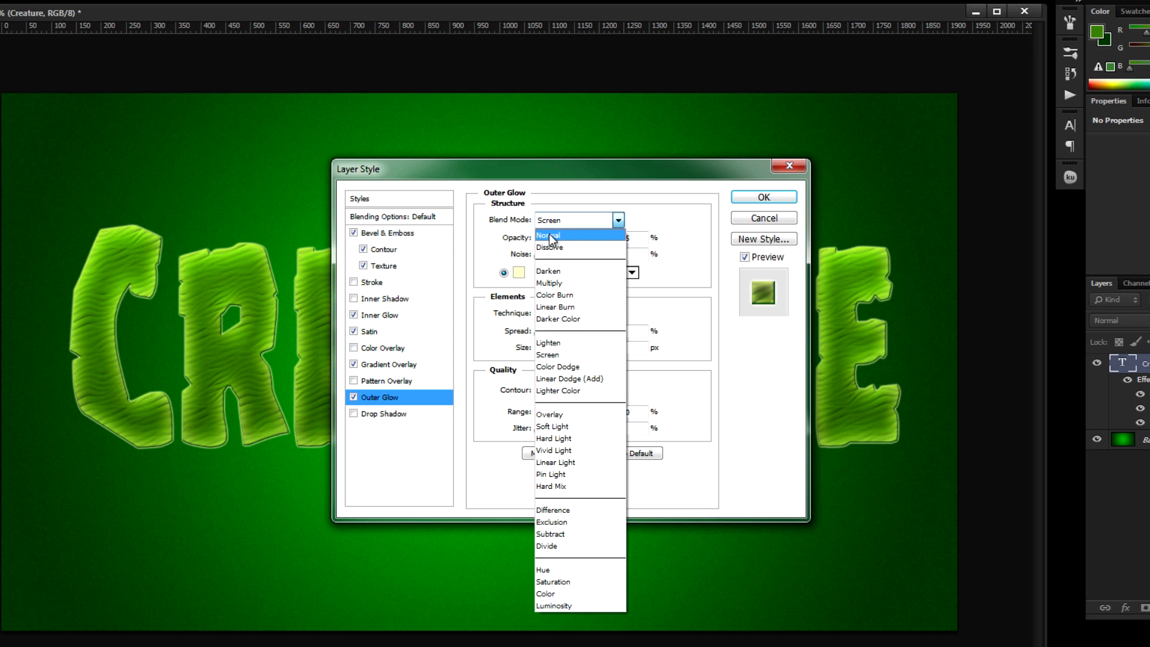
click(551, 239)
double_click(633, 237)
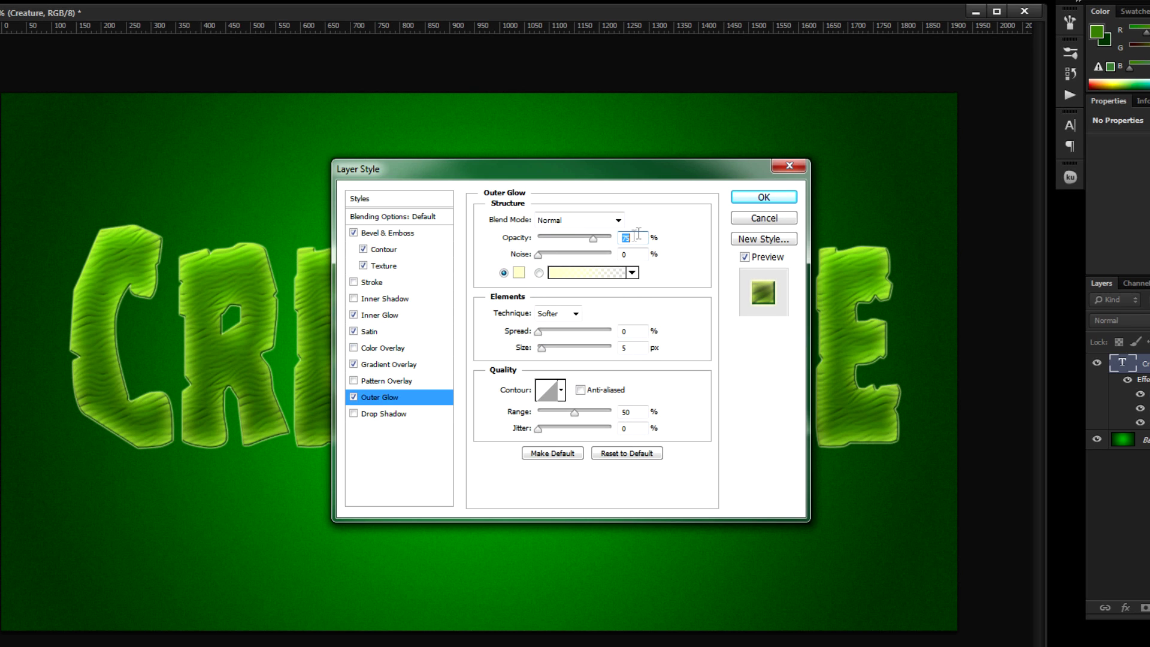
text(36)
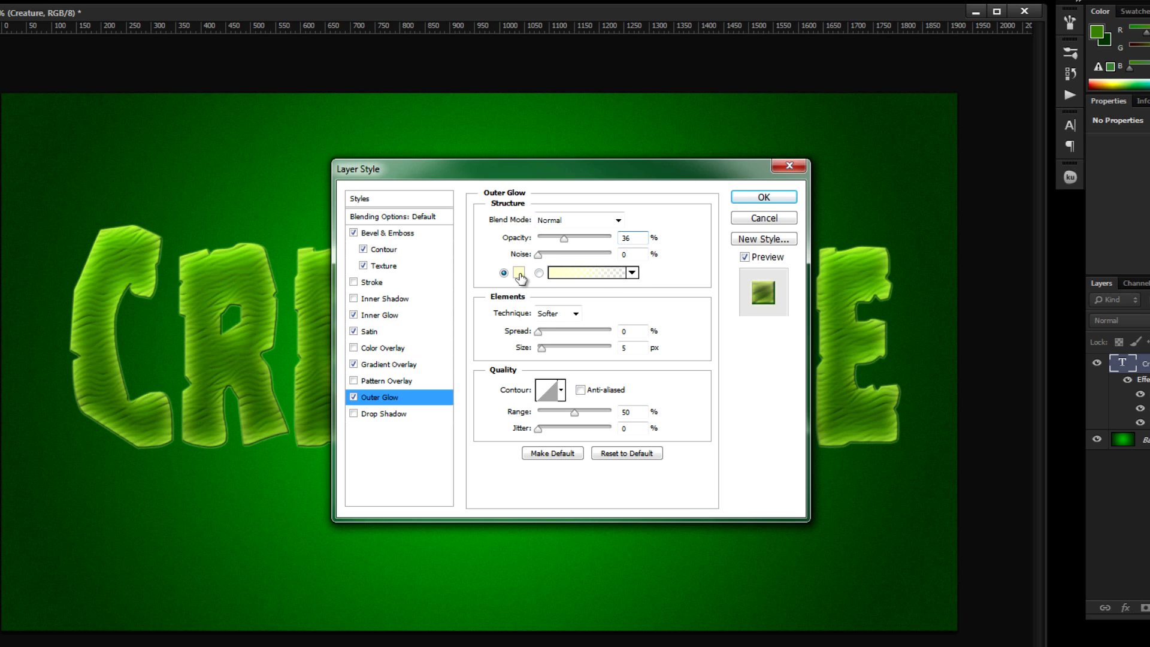
Sample dark green 003600 from the background above the letter C as the outer glow color and set the glow size to 46 px.
click(518, 273)
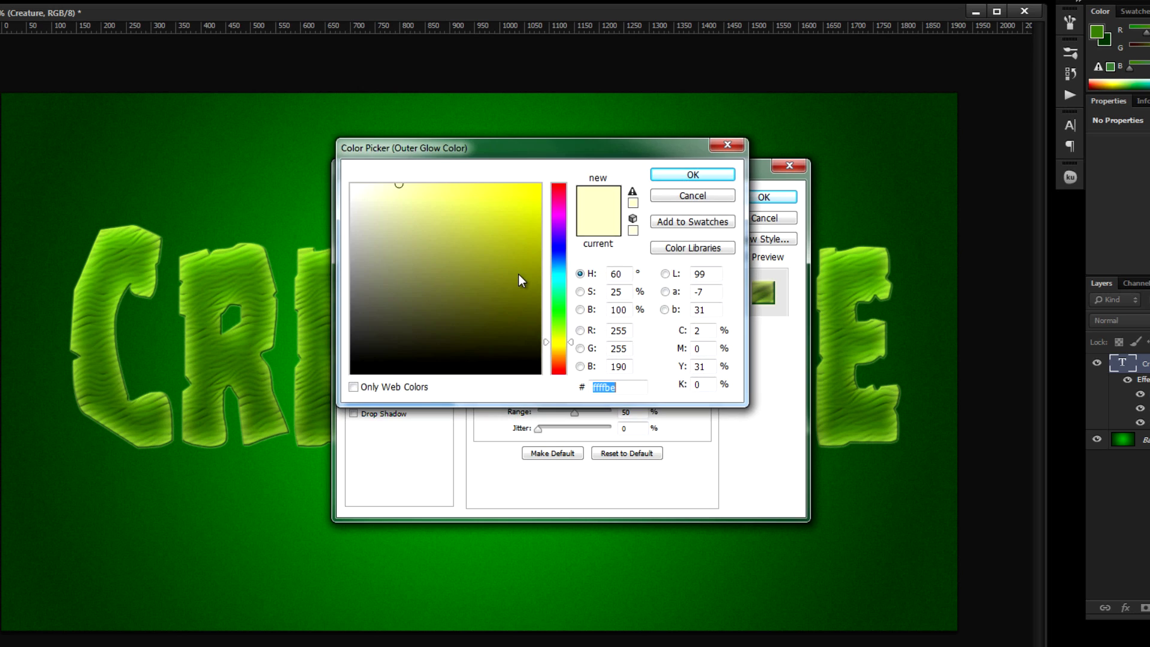
click(173, 182)
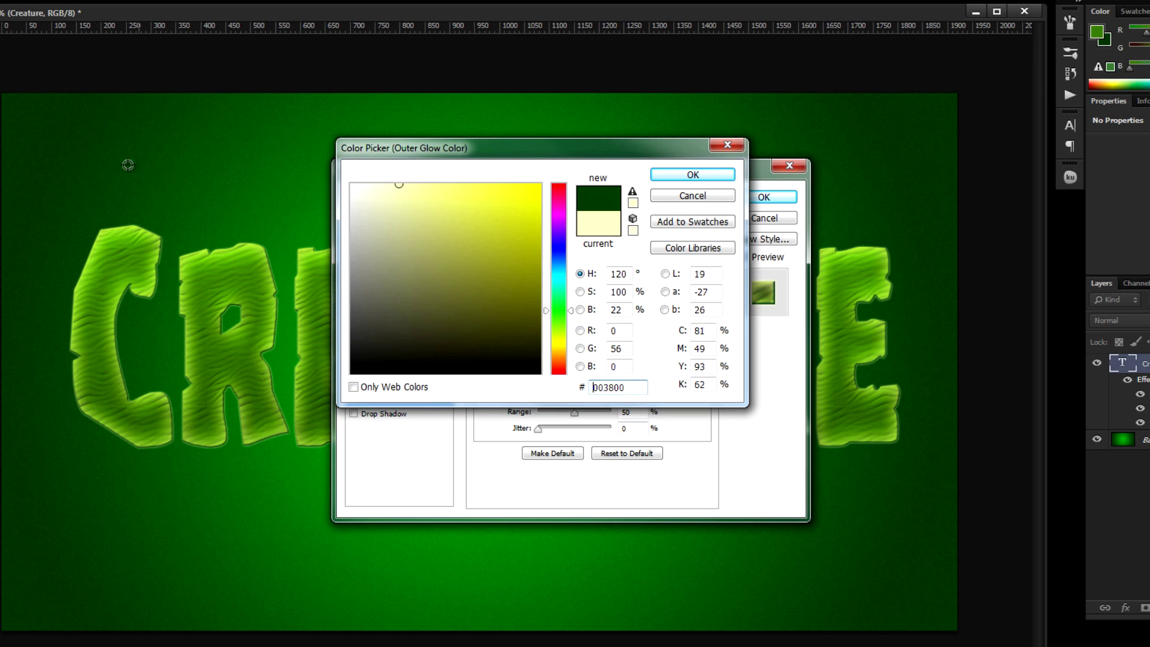
click(113, 158)
click(117, 160)
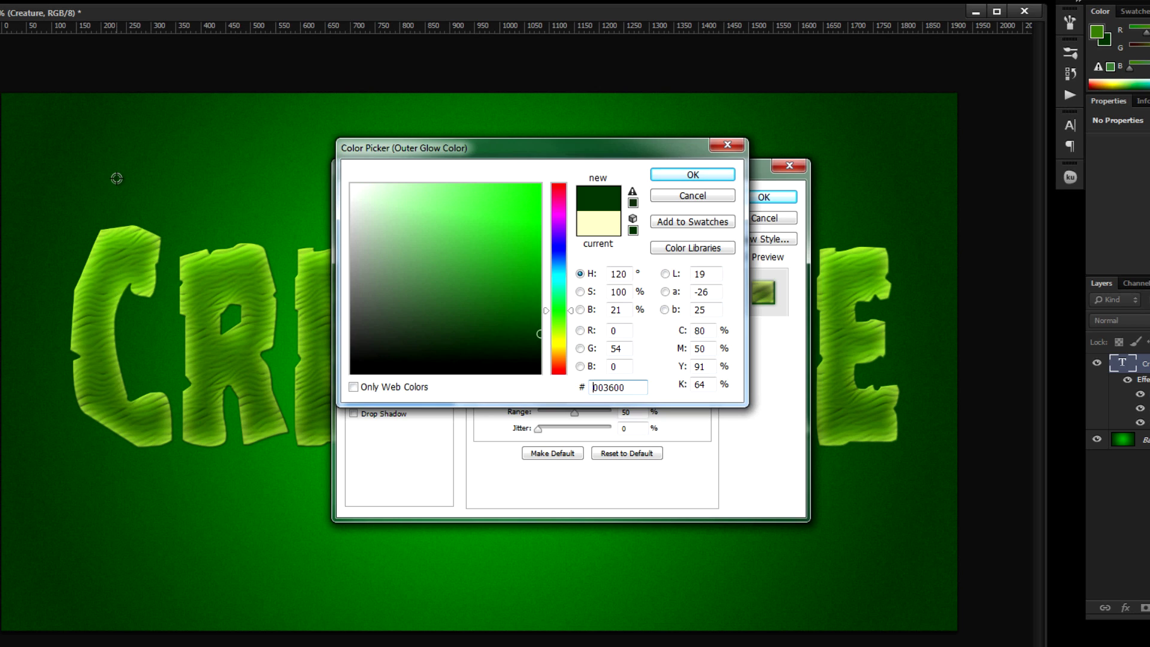
click(659, 180)
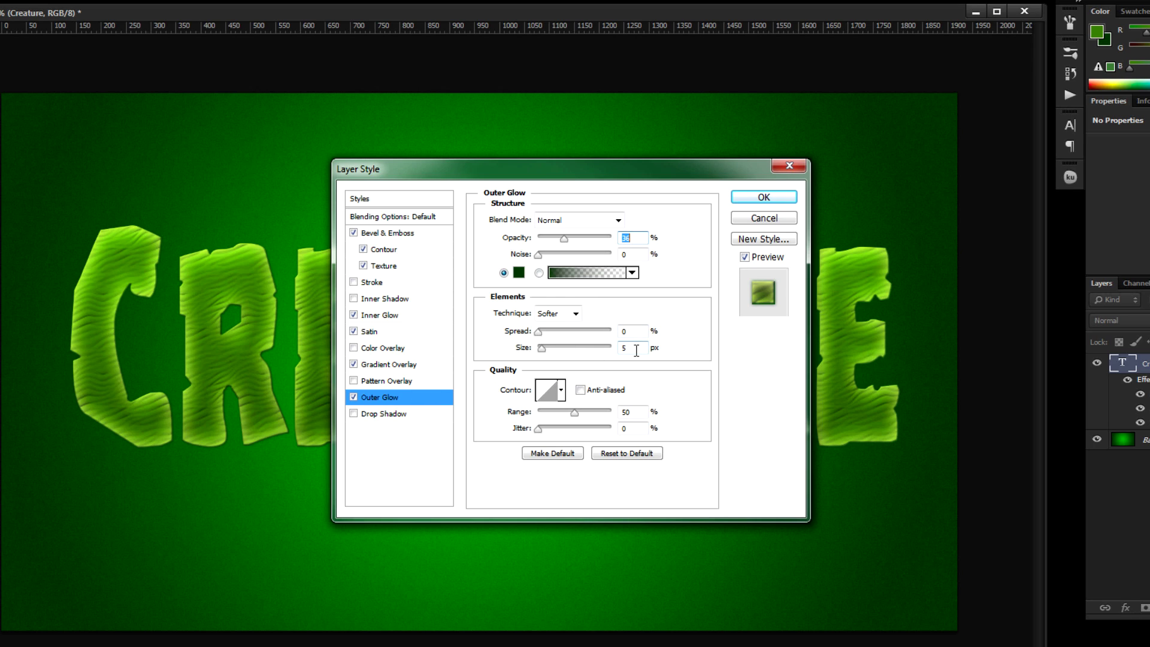
click(636, 349)
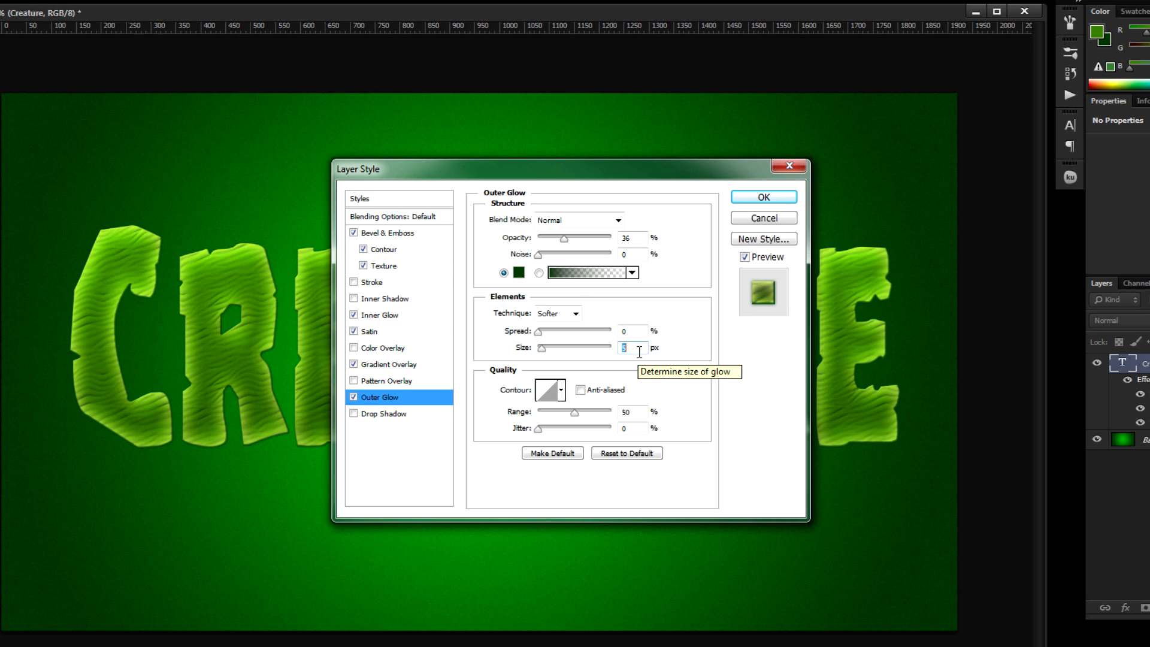
text(46)
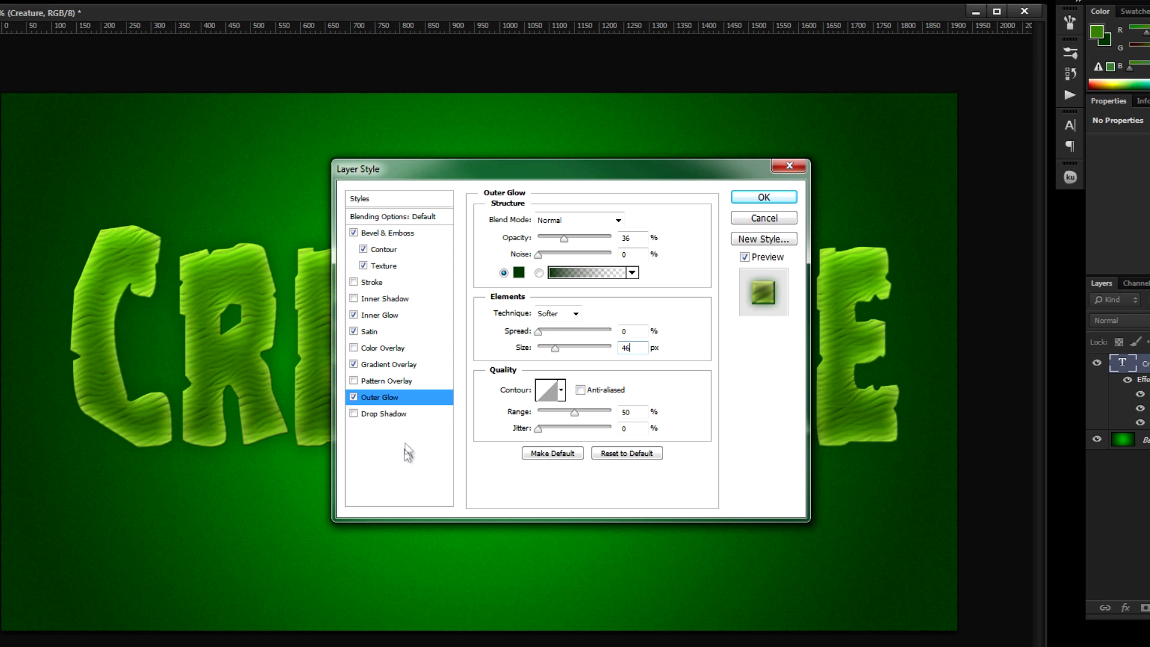
Add a Drop Shadow to the Creature text with global light turned off and a 90° angle.
click(384, 415)
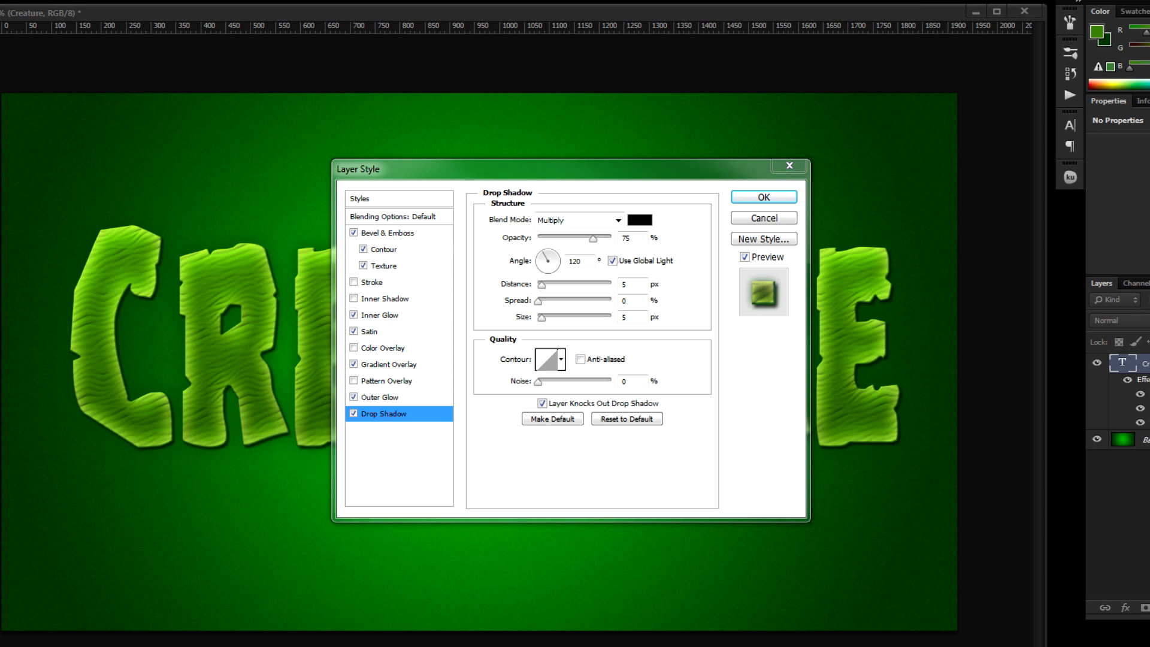
click(553, 180)
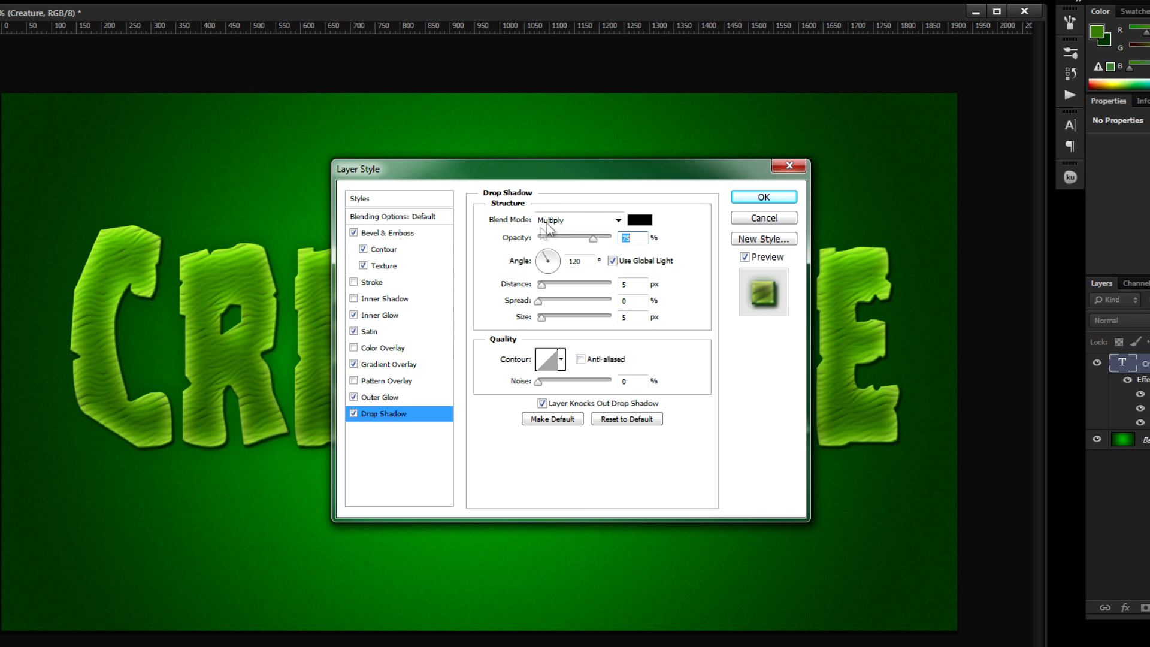
double_click(613, 262)
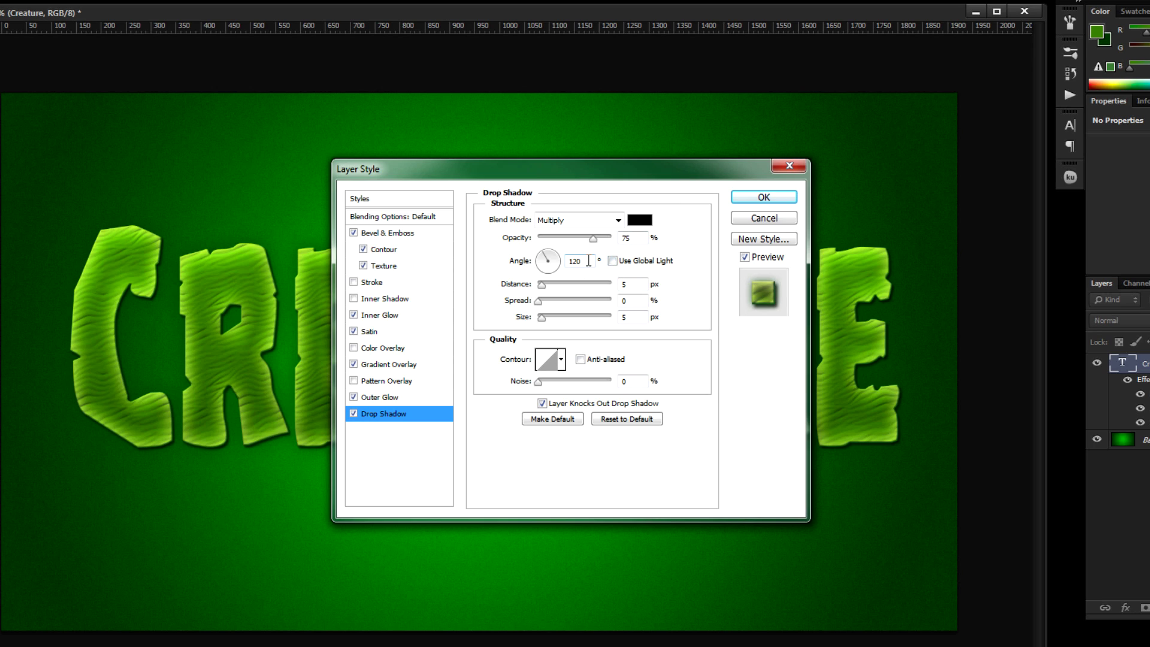
double_click(588, 261)
text(90)
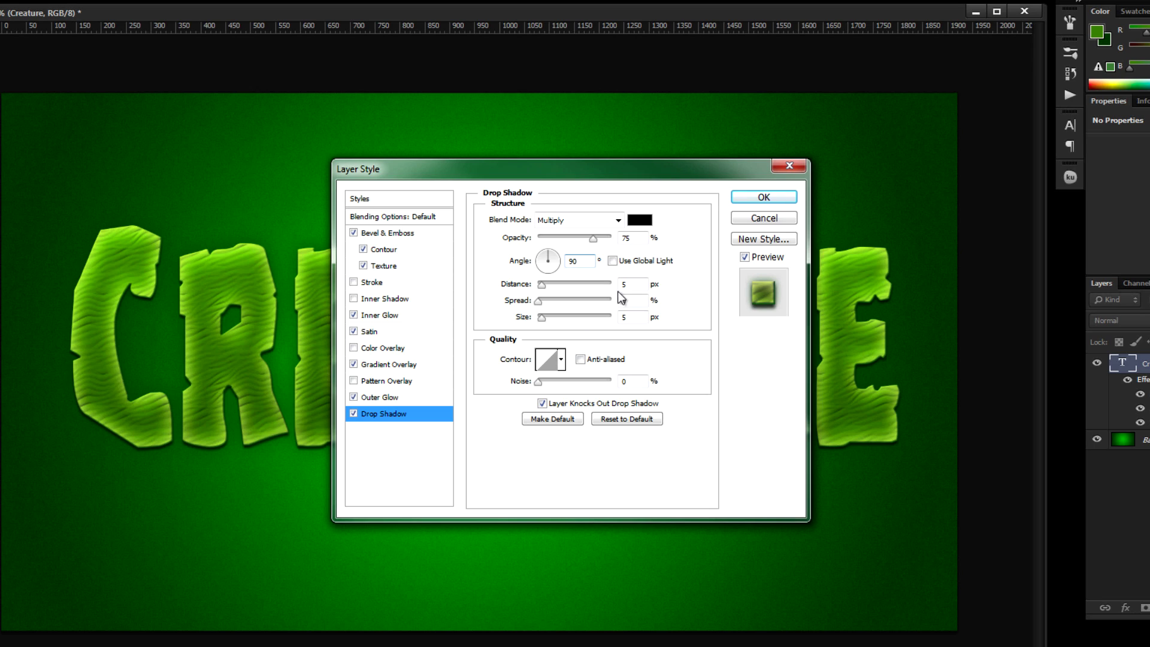
Set the drop shadow's distance to 31 px, size to 13 px and opacity to 69%, and apply the layer style.
click(641, 284)
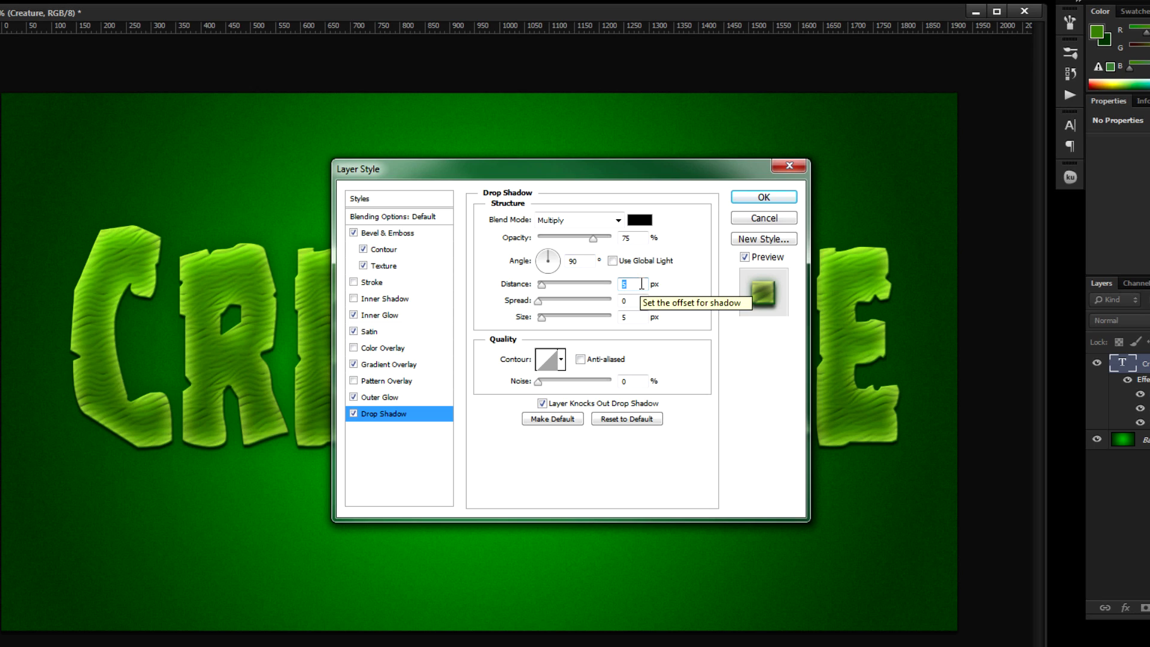
text(31)
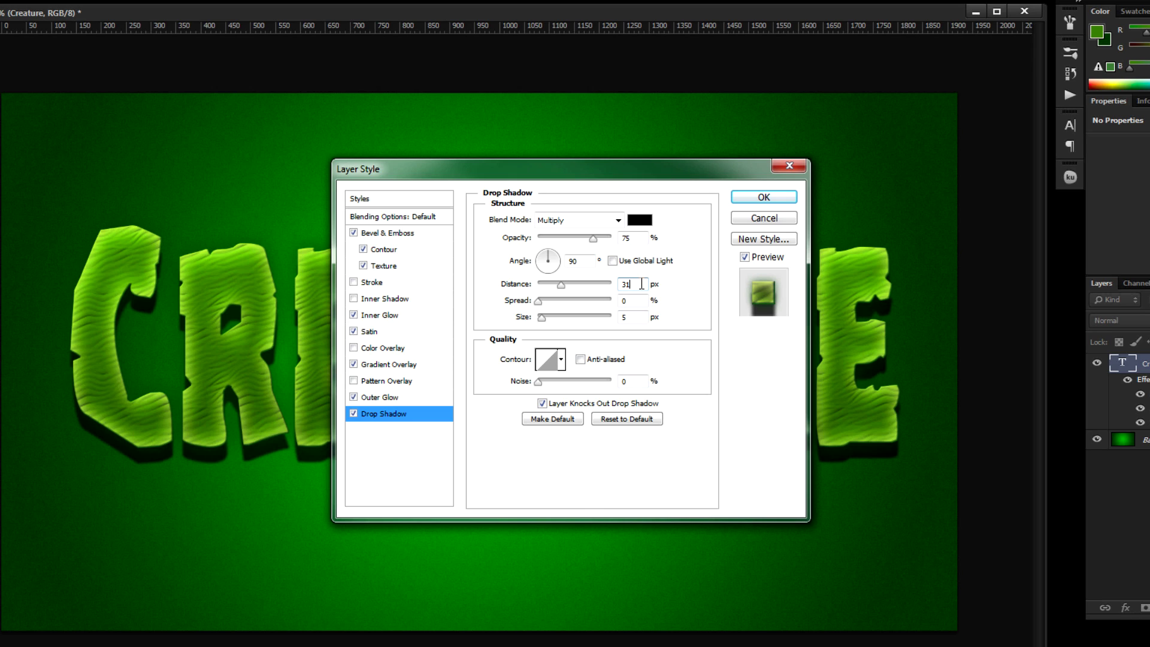
click(641, 318)
text(13)
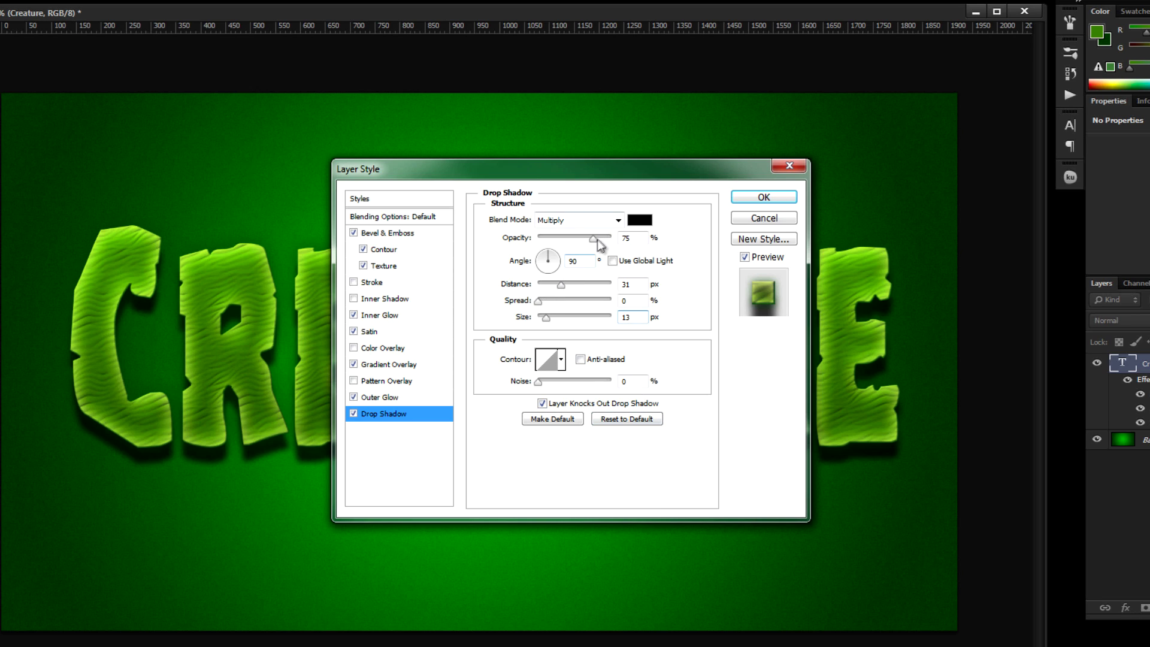
drag(594, 240, 589, 240)
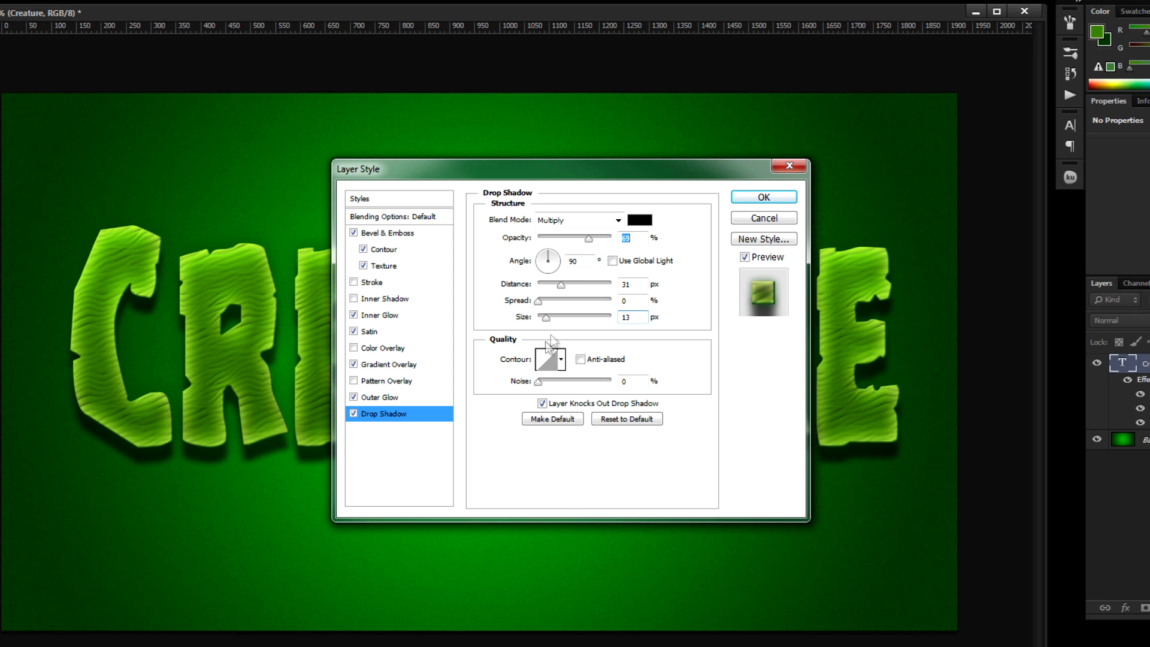
click(752, 197)
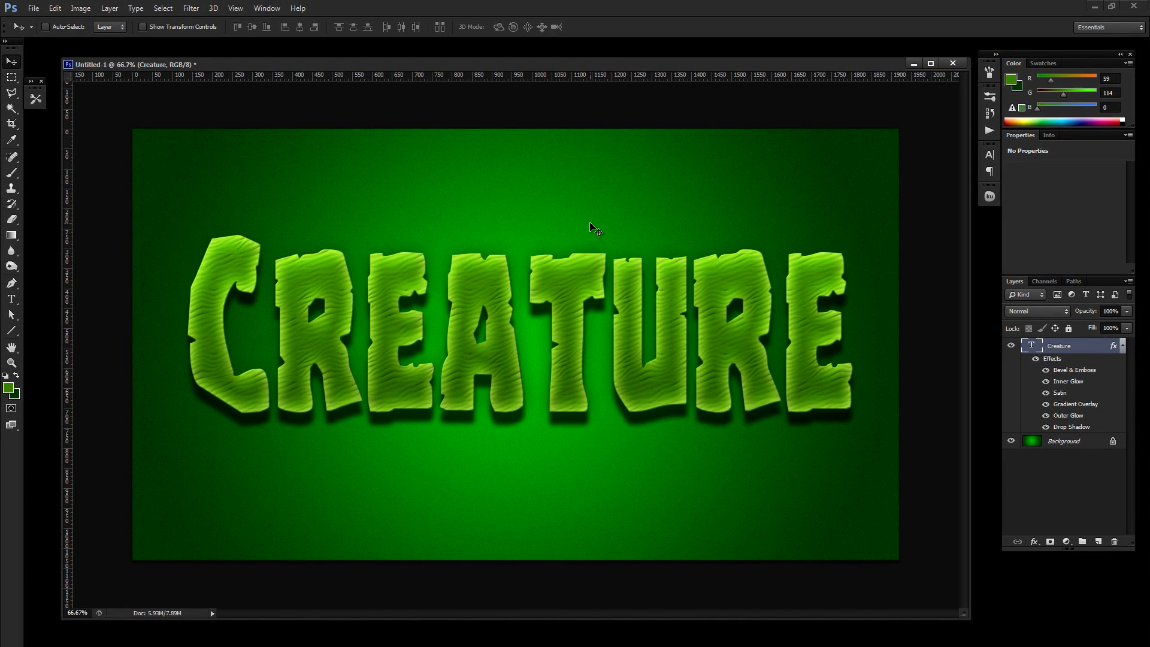
Duplicate the Creature text layer and change the copy's text color to 9f3611.
key(ctrl+j)
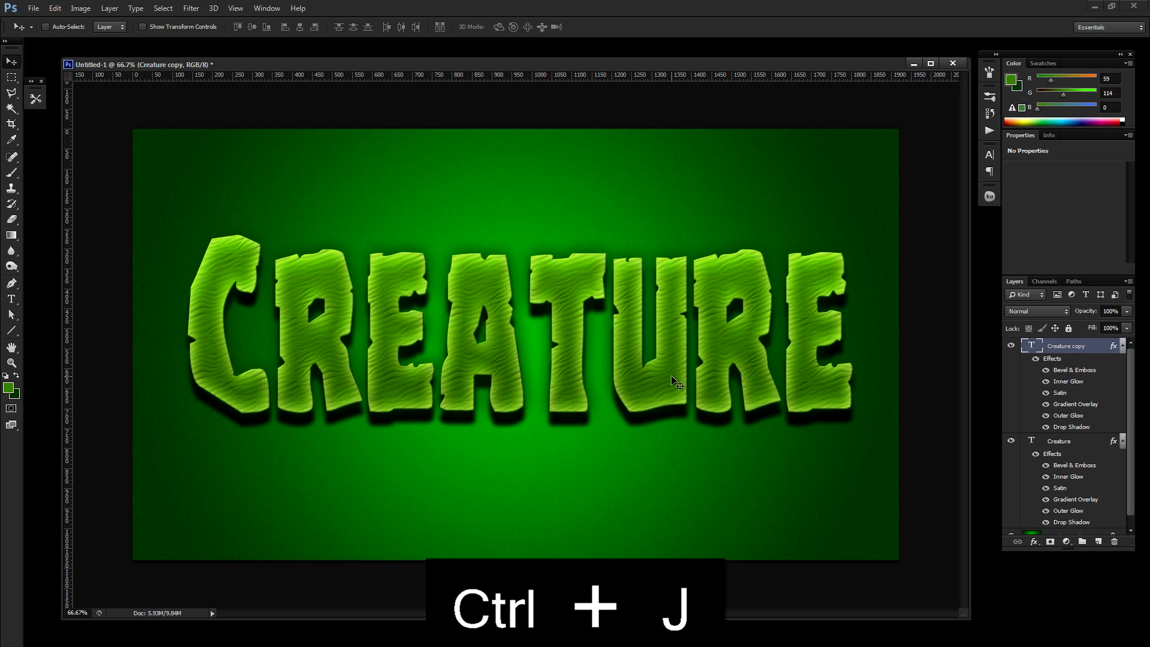
double_click(1030, 347)
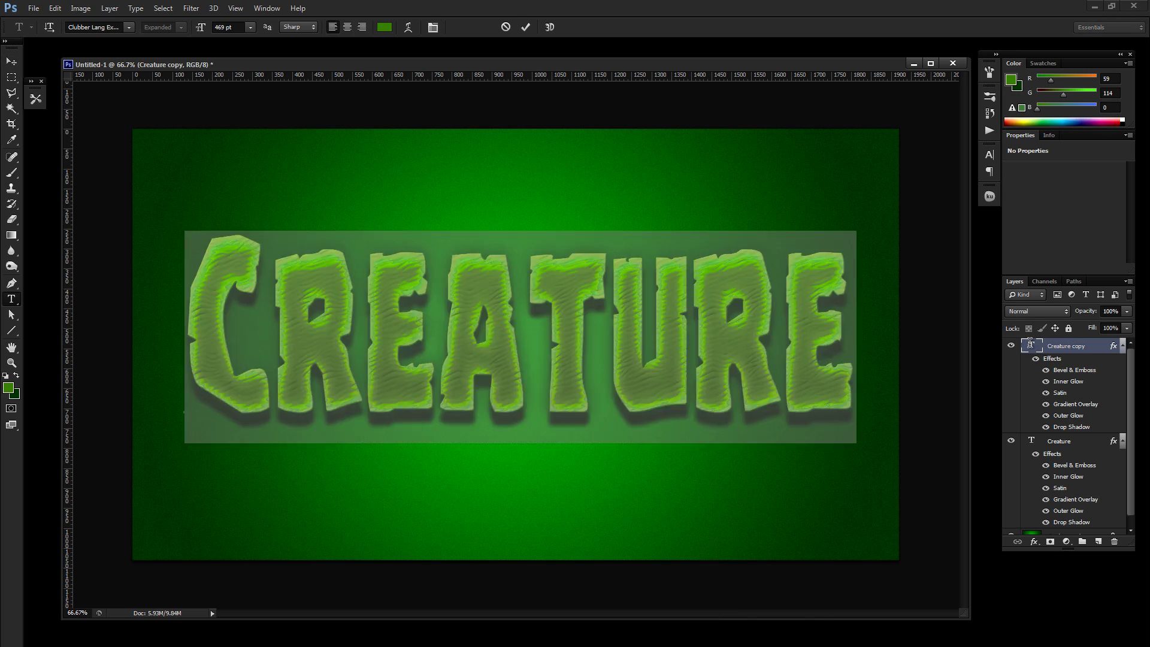
click(385, 28)
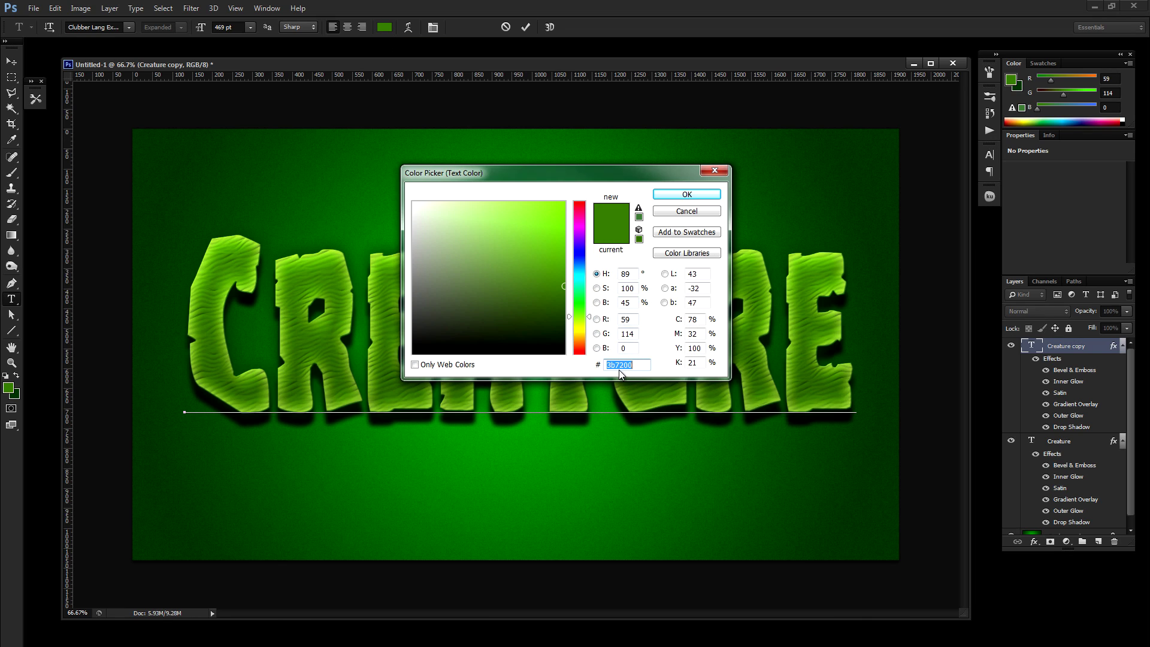
text(9)
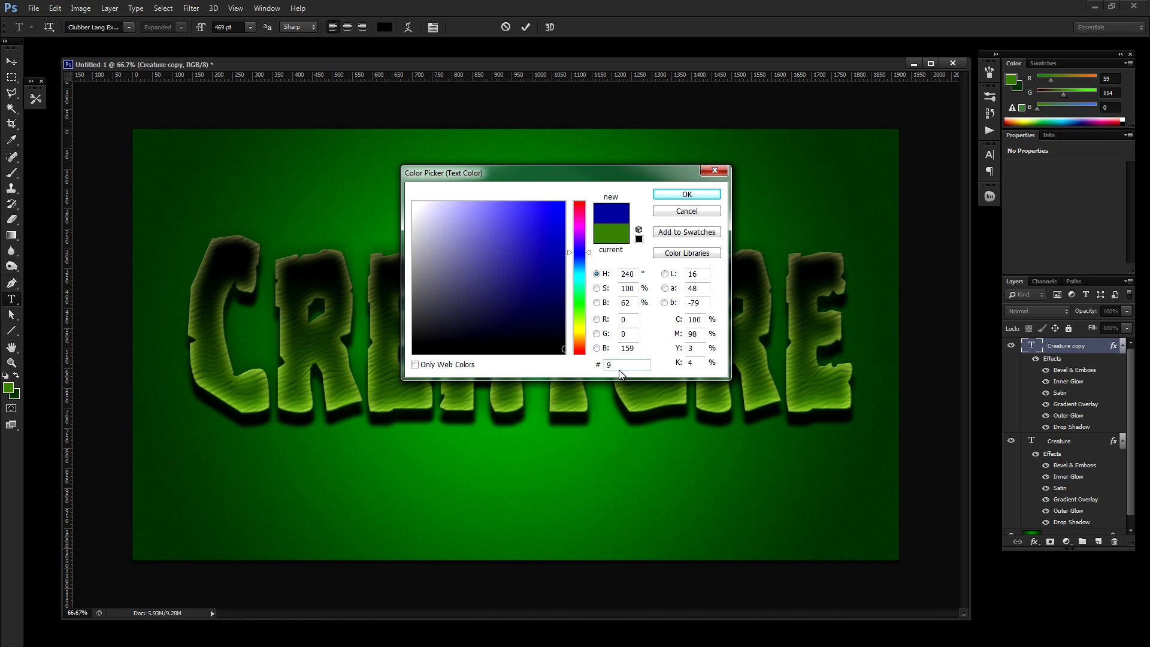
text(f3611)
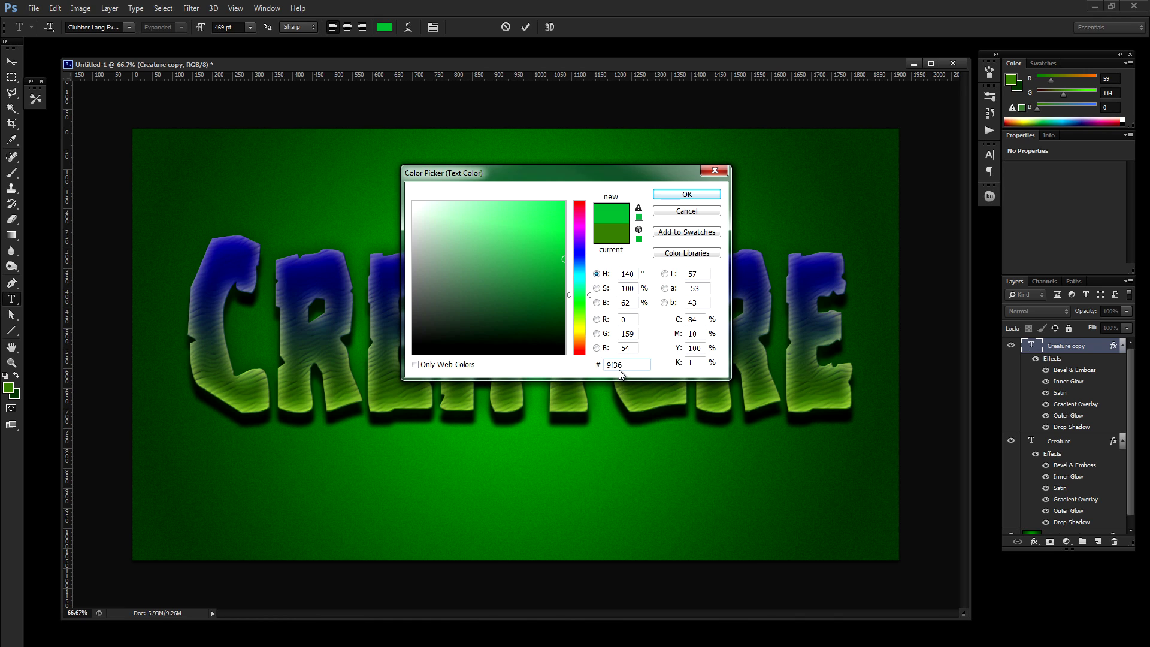
click(674, 195)
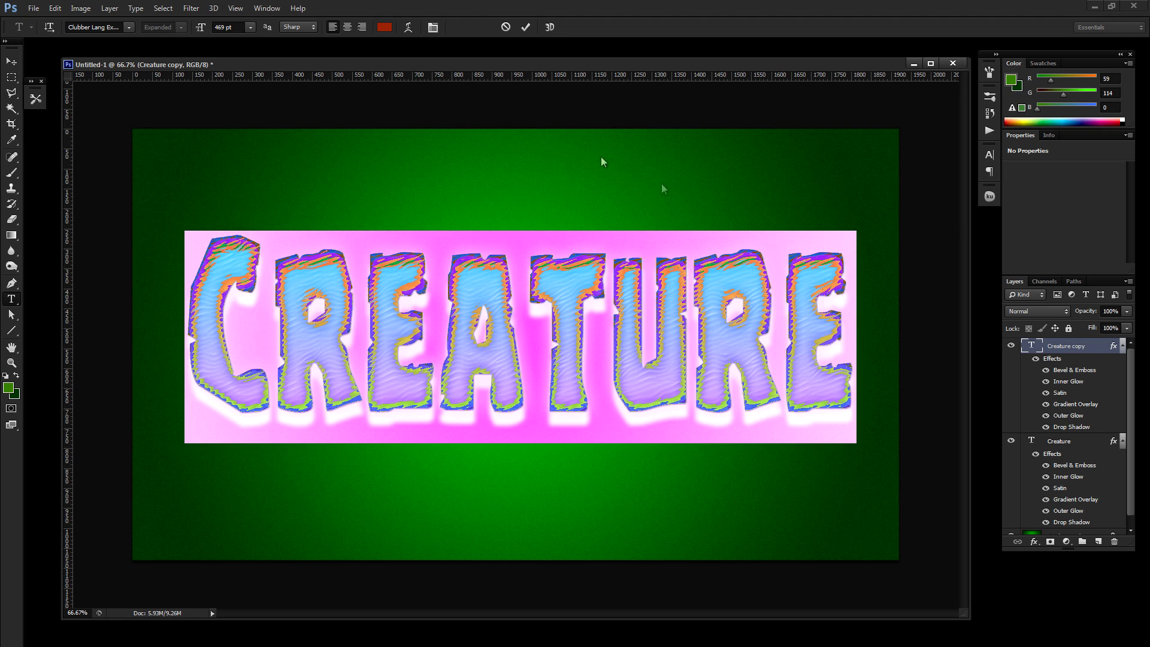
click(11, 62)
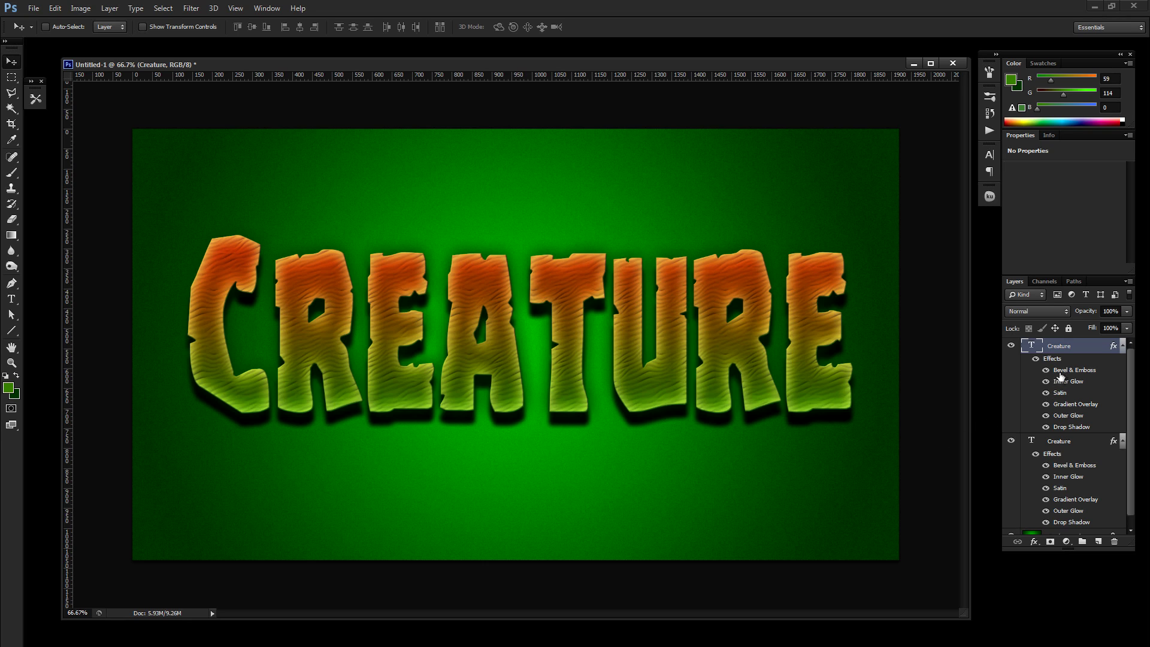
Turn off the upper Creature layer's Drop Shadow and set its Bevel & Emboss highlight color to fffee1.
click(1046, 428)
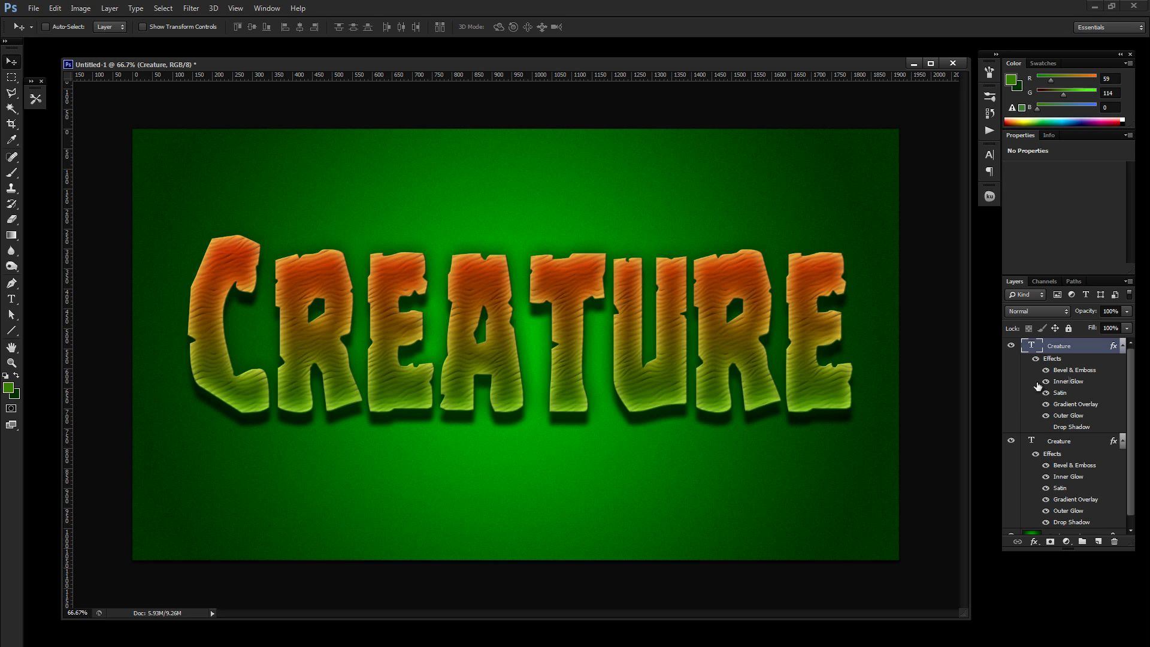
double_click(1087, 371)
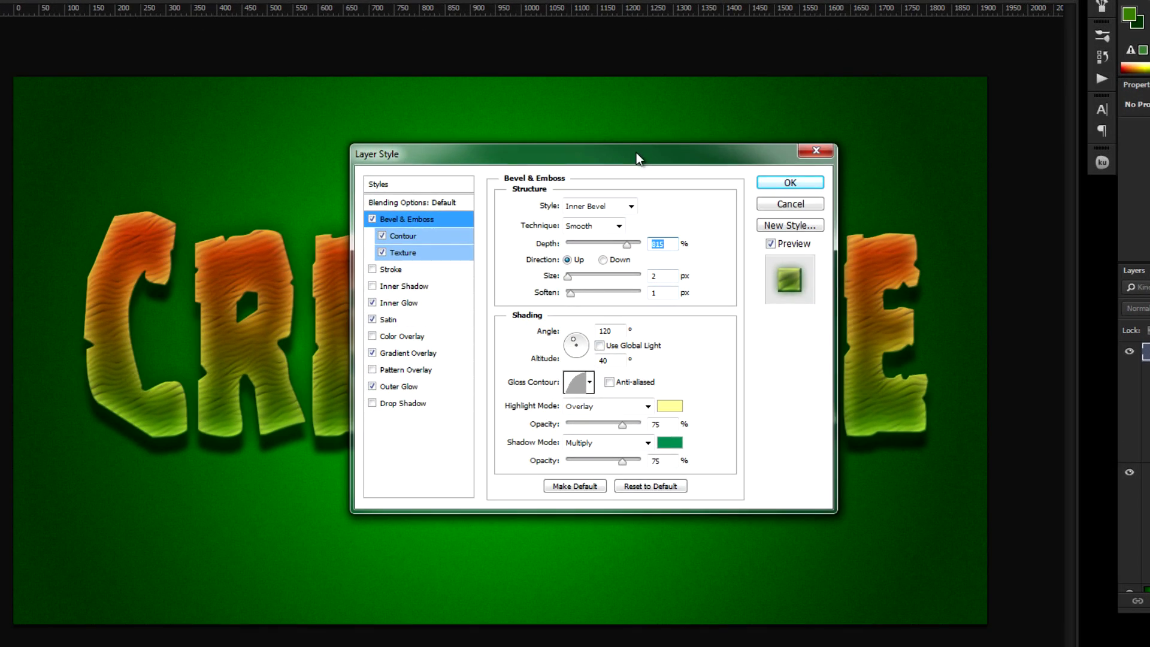
drag(637, 157, 678, 124)
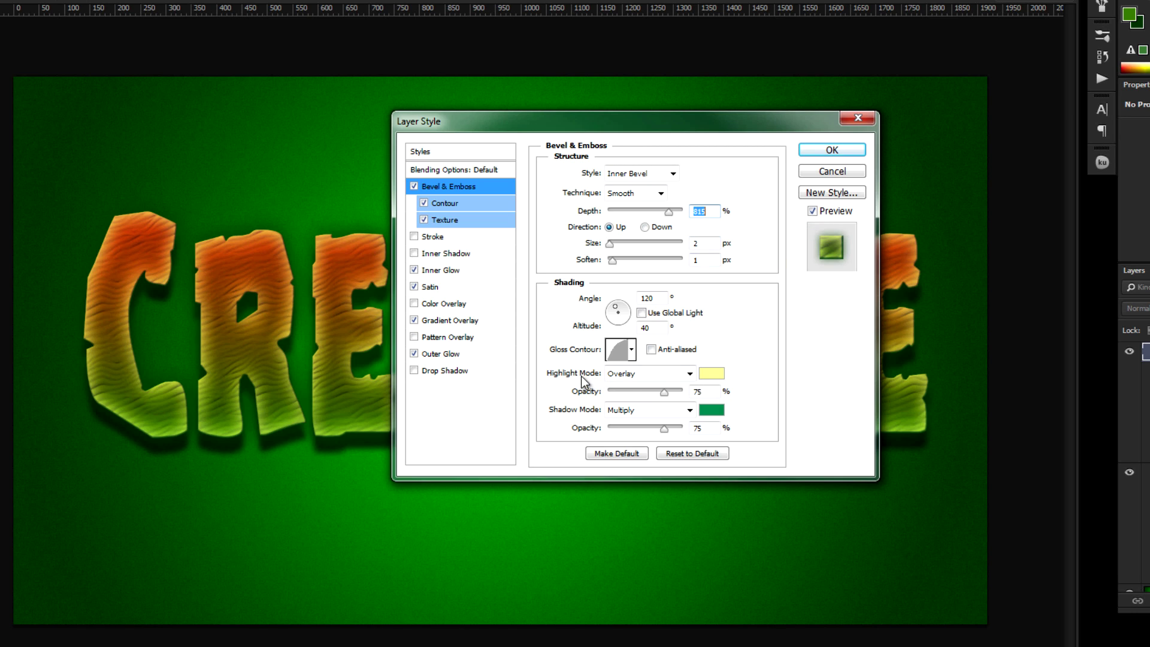
click(713, 376)
drag(402, 184, 392, 154)
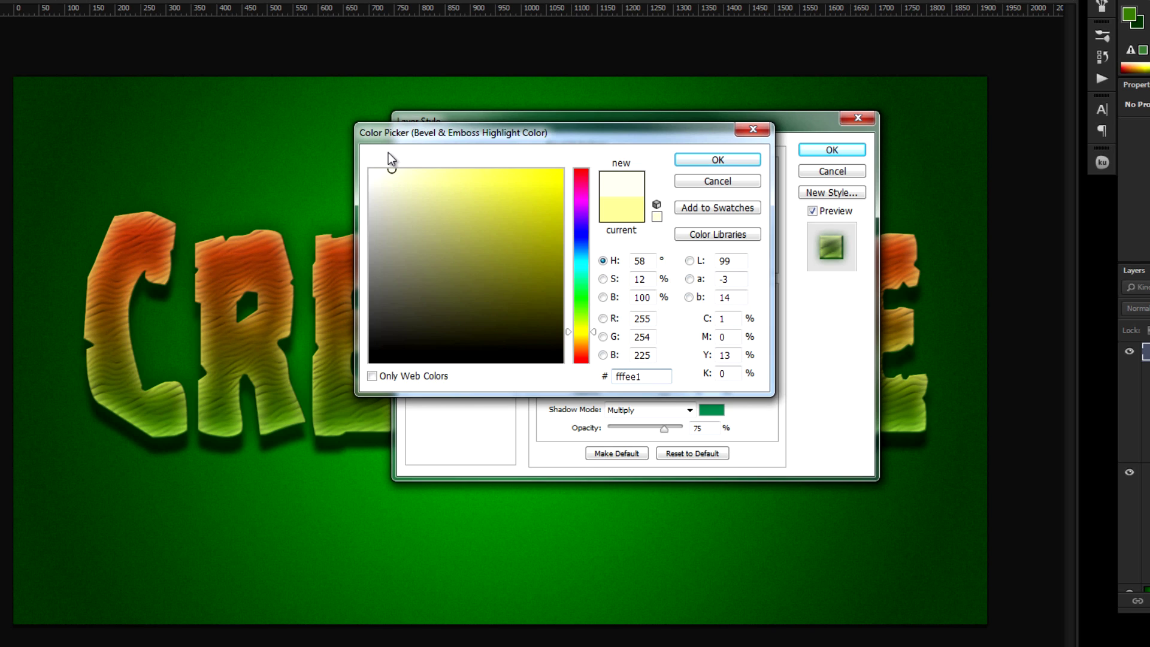
click(708, 163)
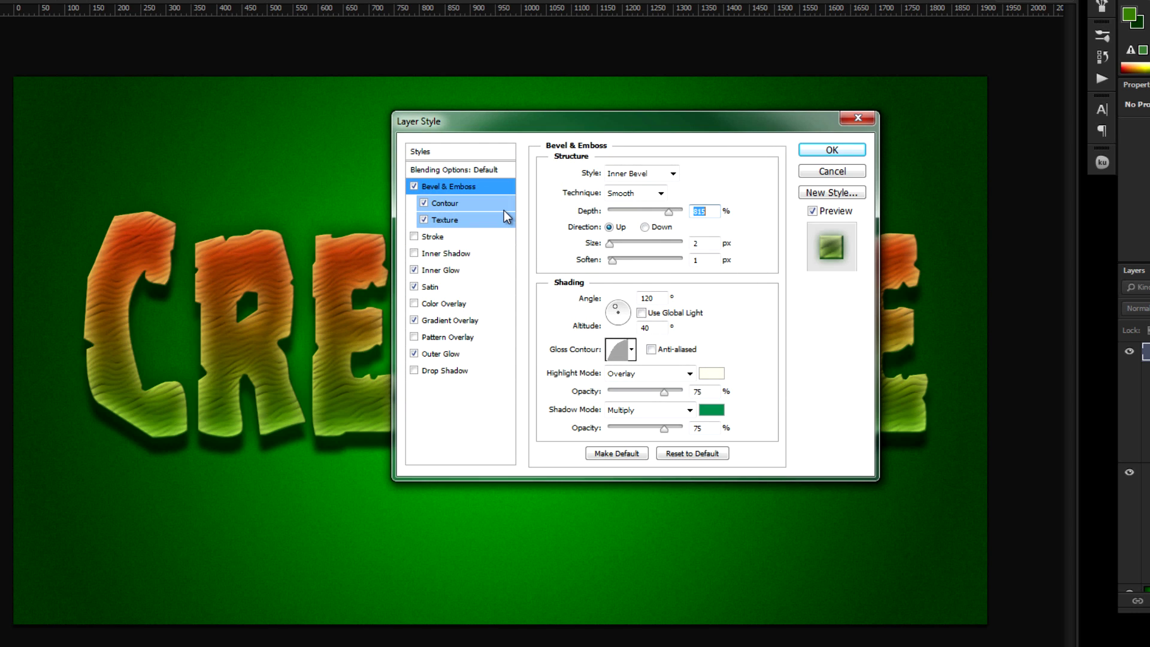
Replace the upper Creature layer's bevel texture pattern with the black-and-white zebra-stripe pattern.
click(462, 217)
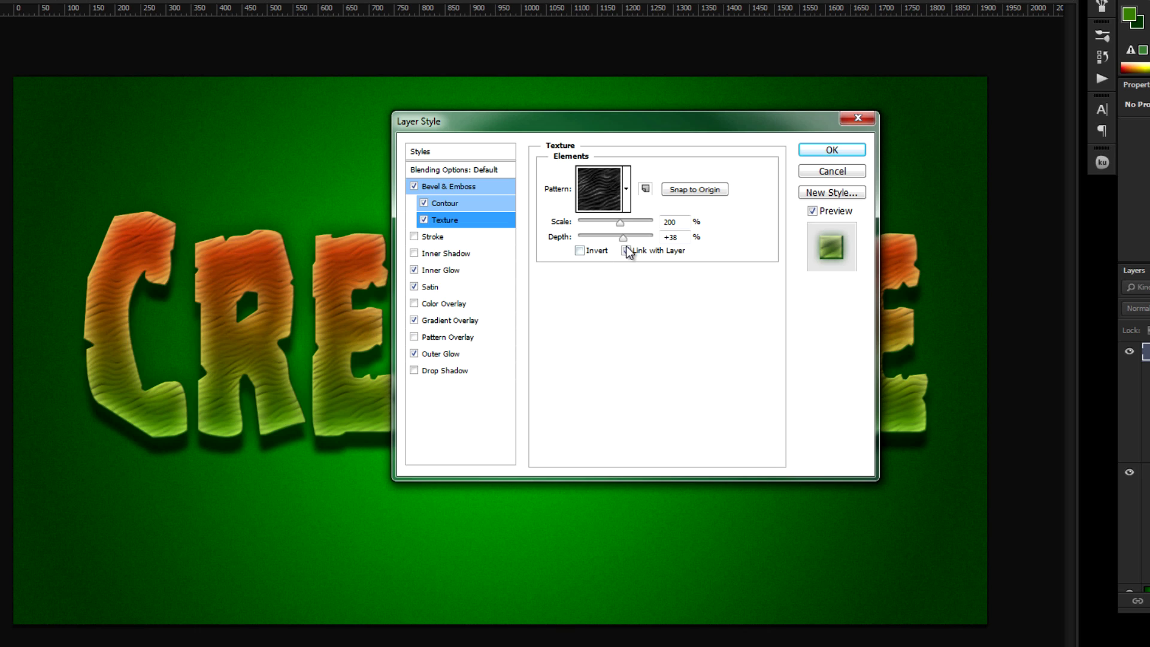
click(627, 188)
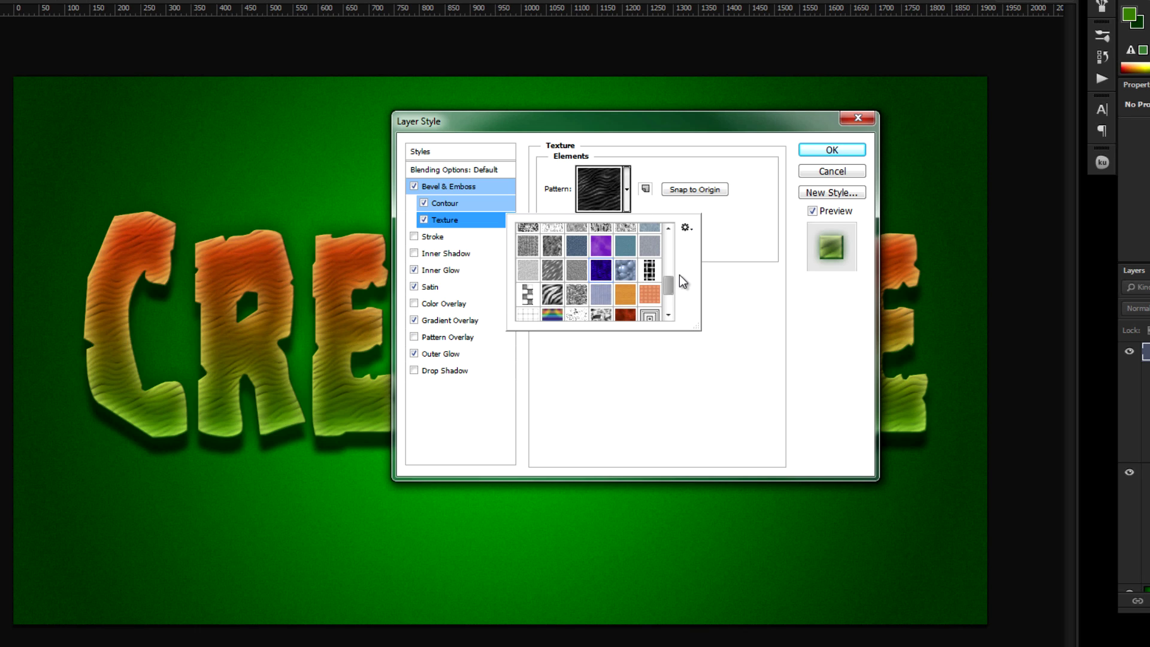
drag(670, 279, 668, 291)
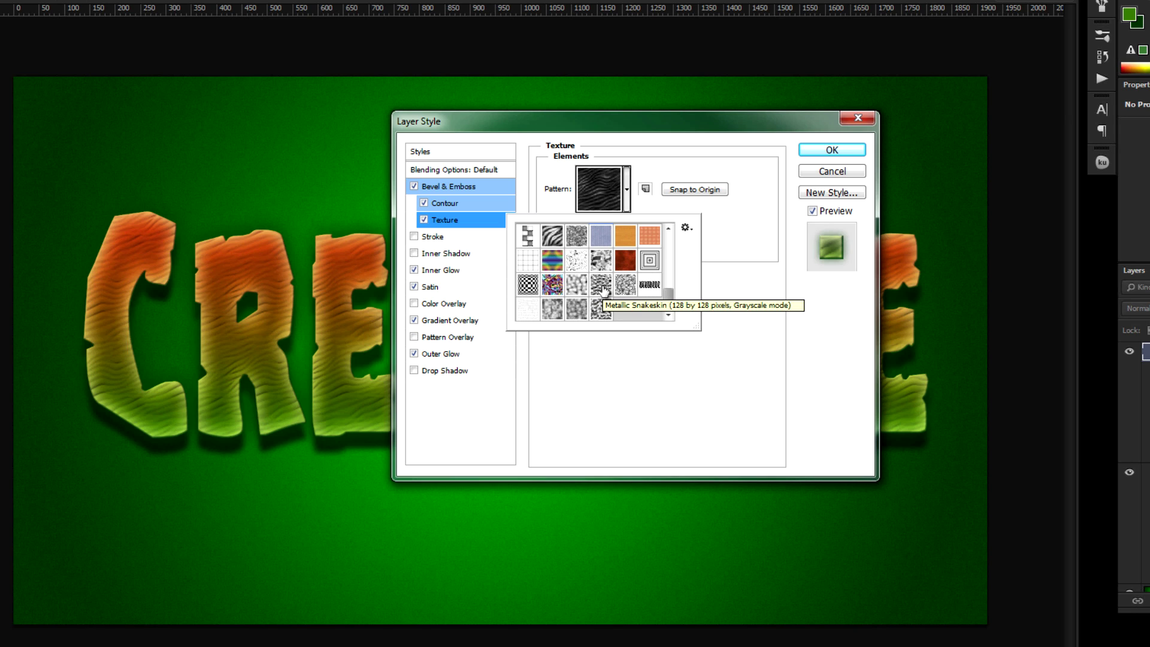
click(552, 241)
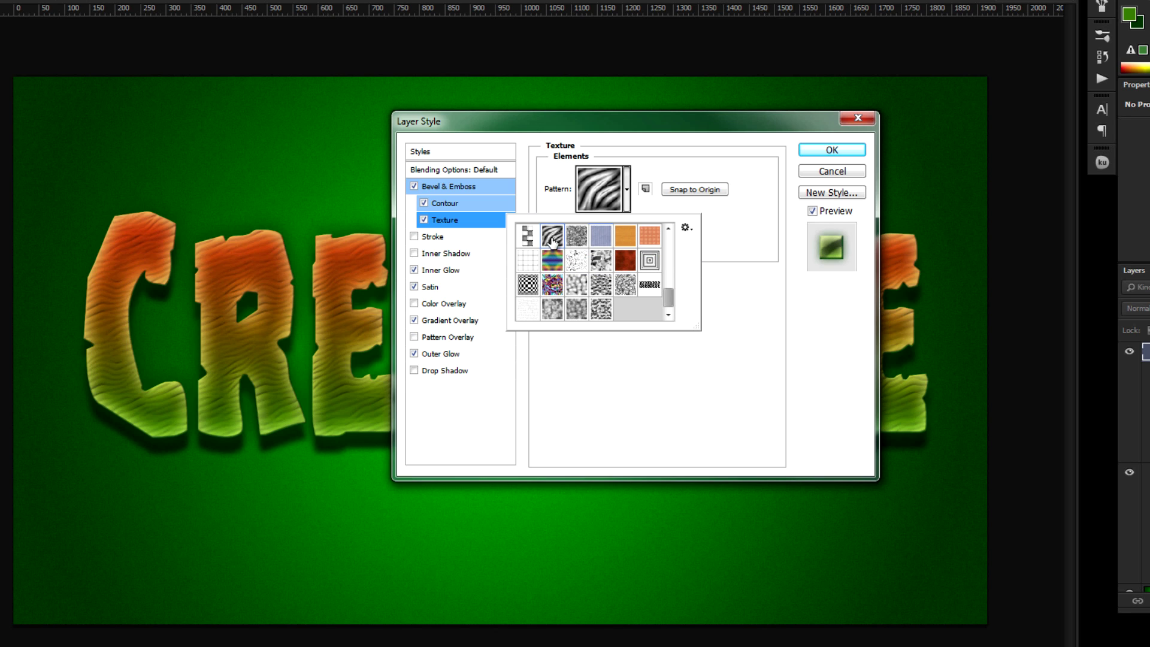
click(731, 271)
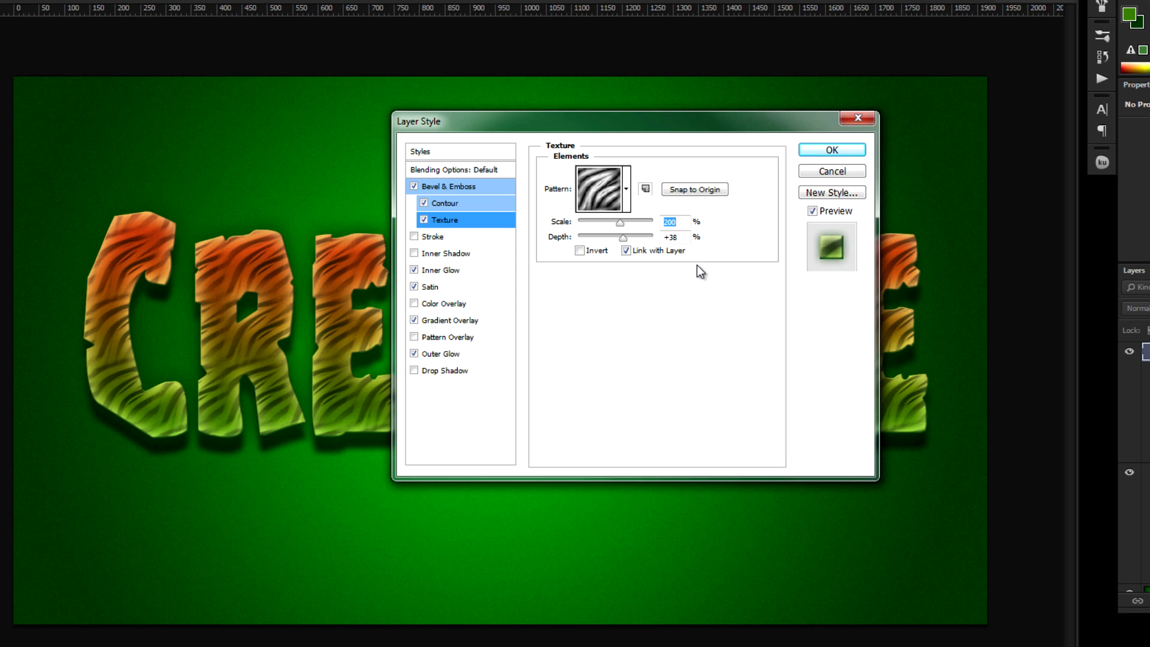
Set the zebra texture's scale to 300% and depth to 46%, and invert it.
text(300)
key(Tab)
text(46)
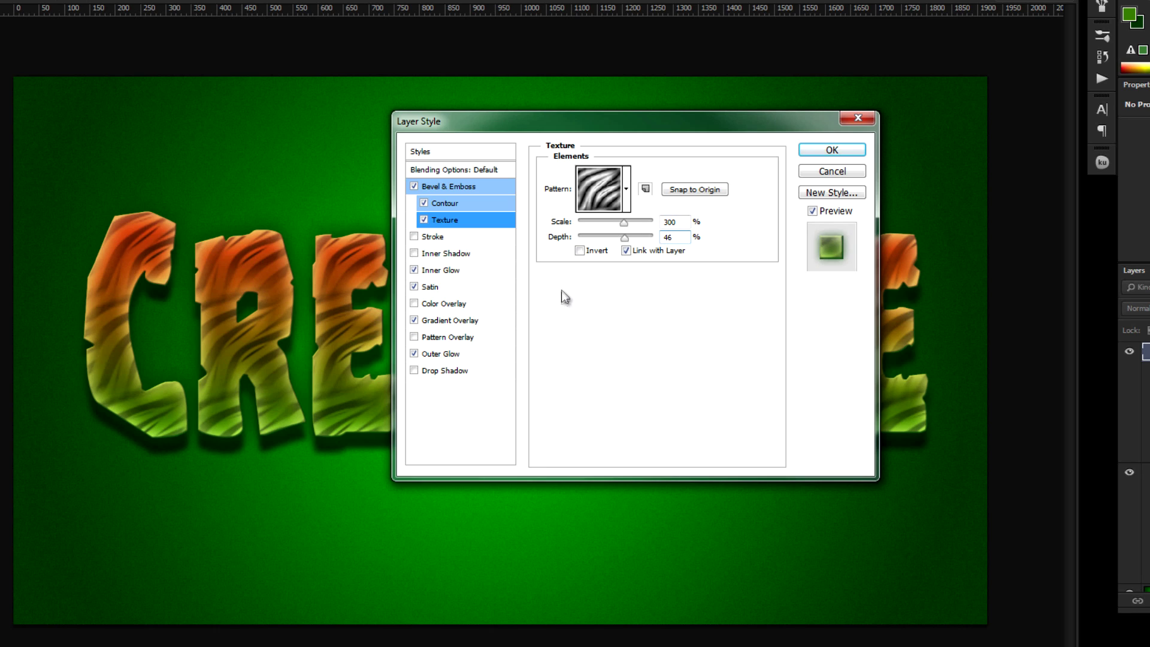
click(580, 250)
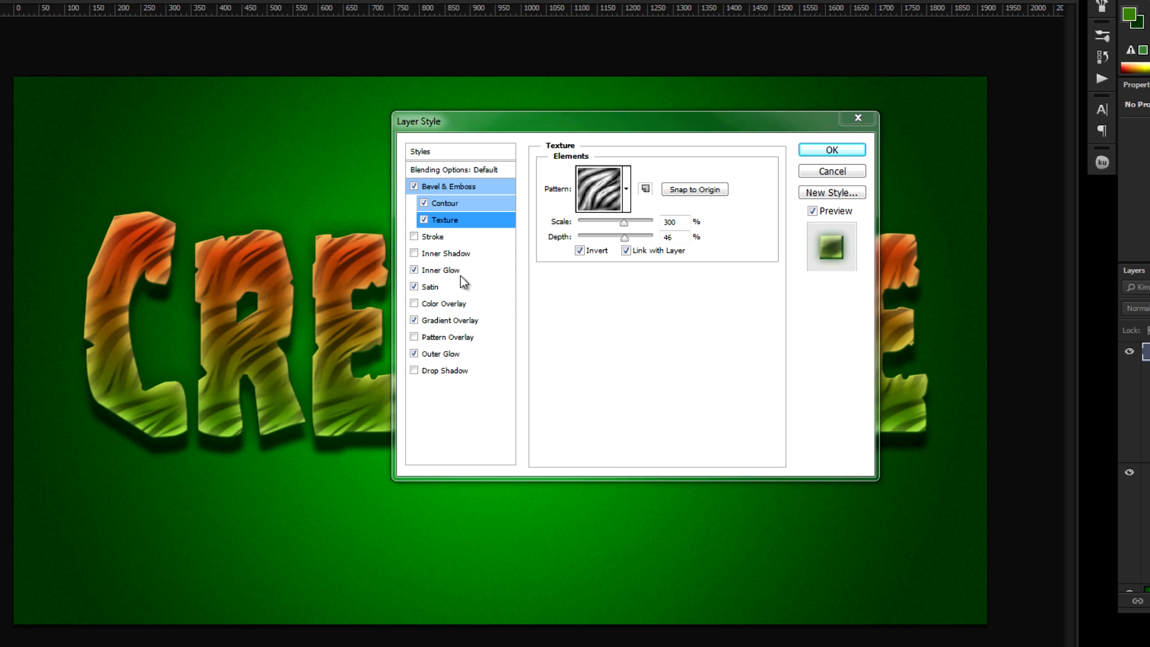
Add a 1 px Stroke to the upper Creature layer with Inside position and Gradient fill type.
click(443, 236)
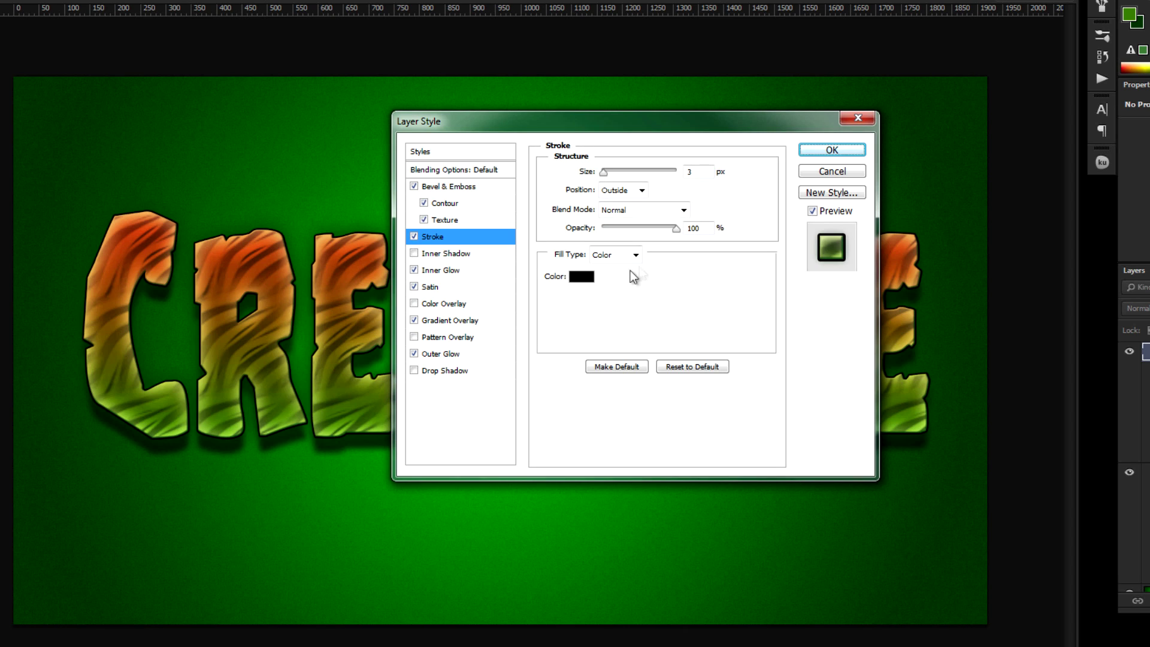
click(636, 255)
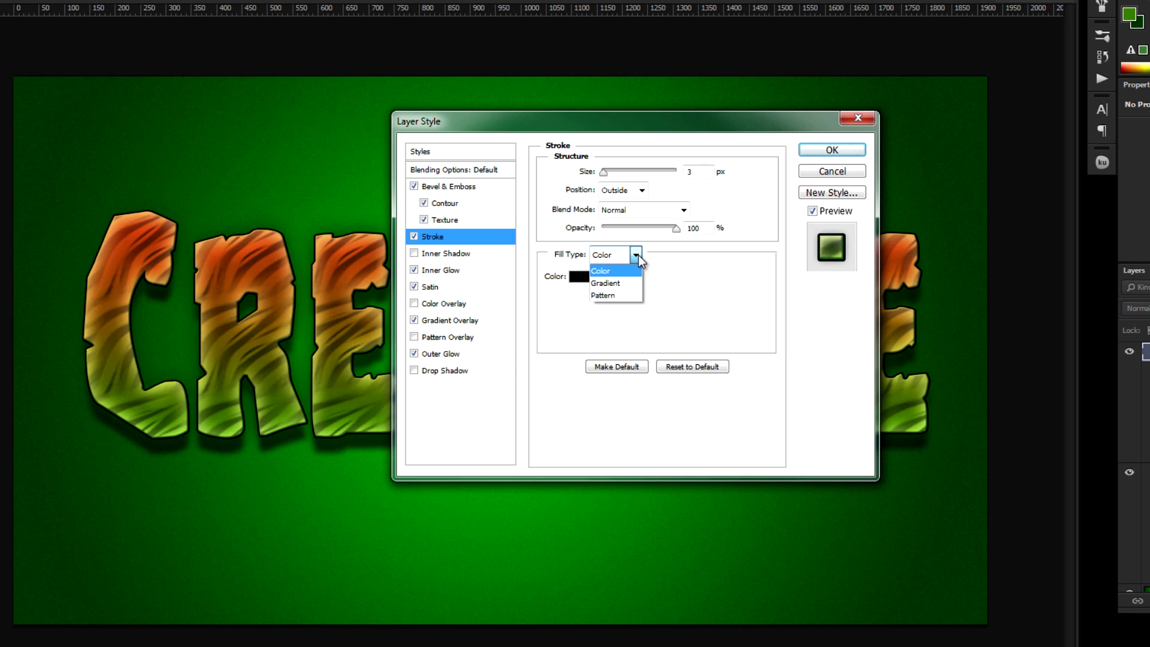
click(616, 283)
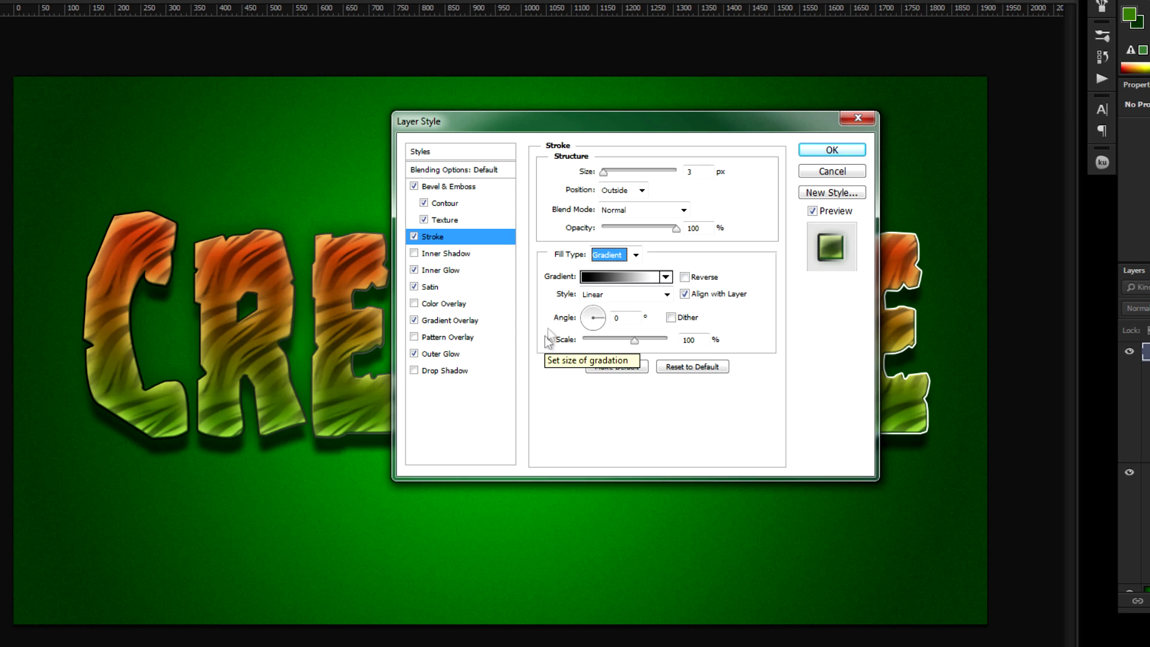
click(701, 174)
text(1)
click(642, 191)
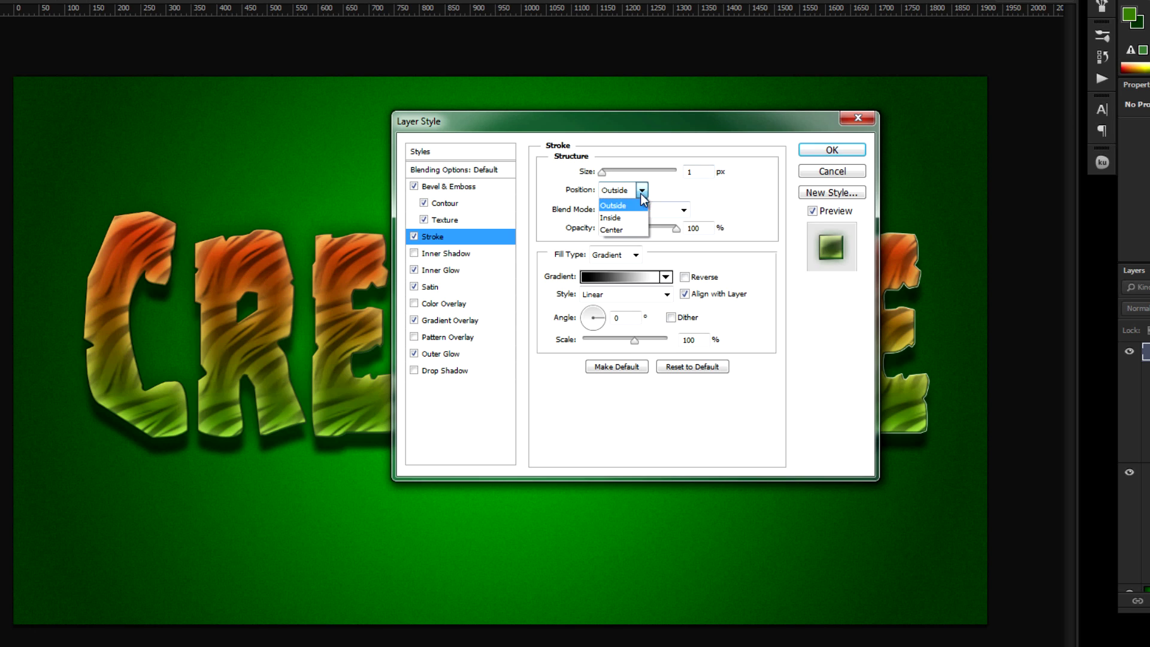
click(630, 217)
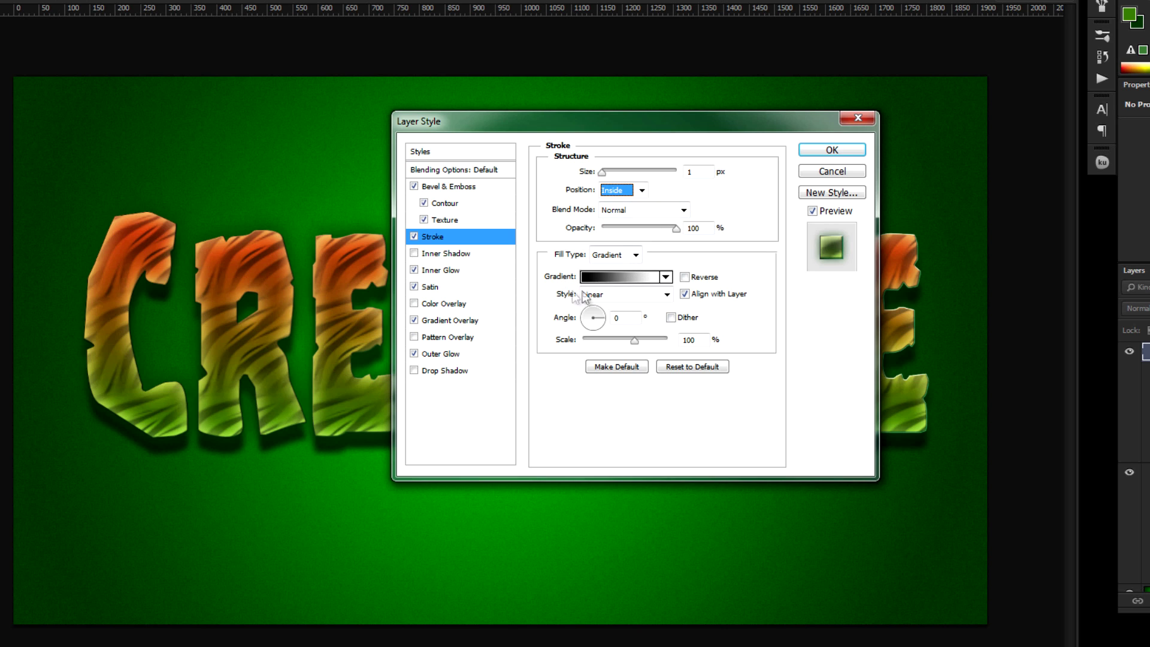
Set the Stroke gradient's starting color stop to yellow fffd45 and copy its hex code.
click(612, 278)
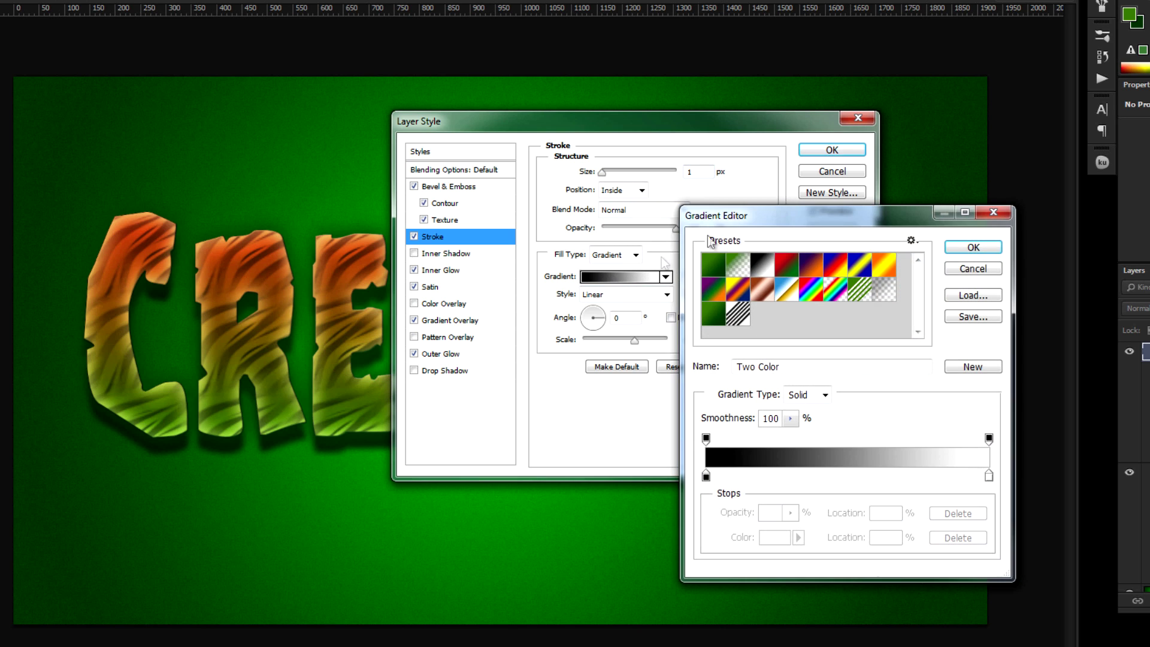
drag(735, 222, 559, 165)
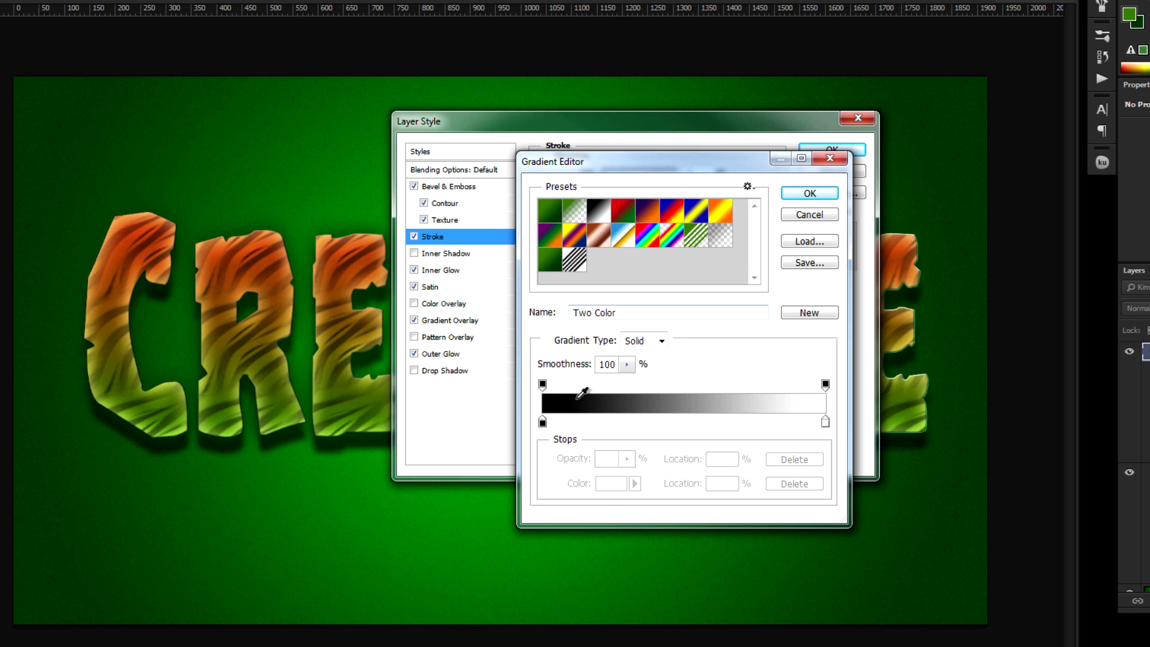
click(542, 422)
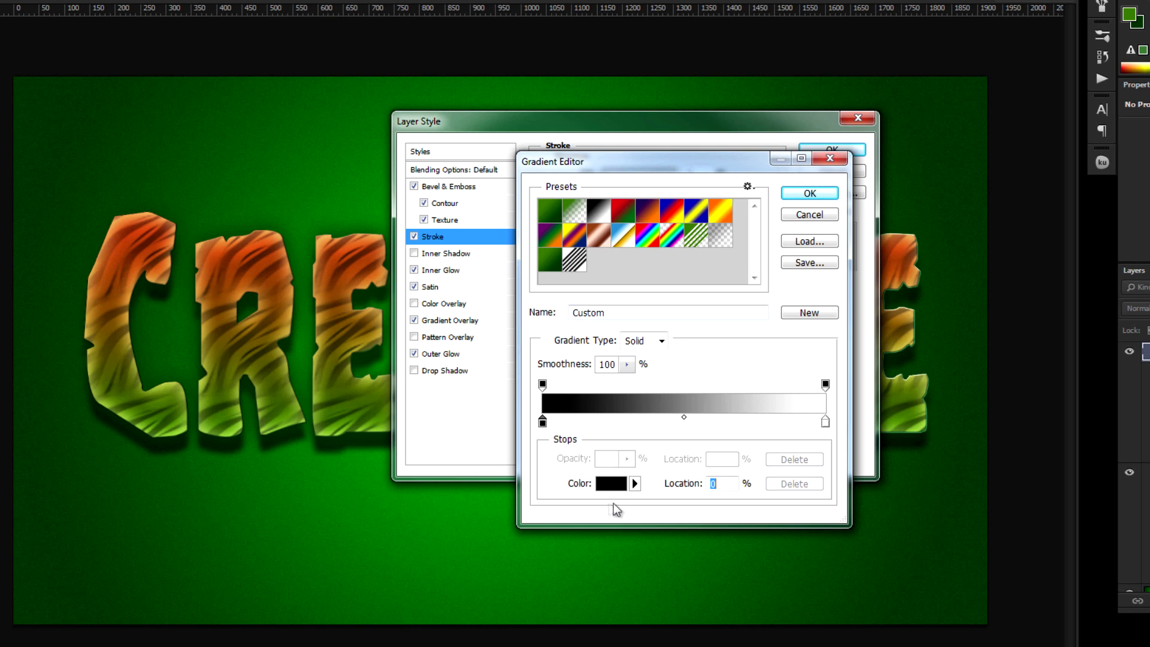
click(616, 488)
drag(594, 325, 592, 330)
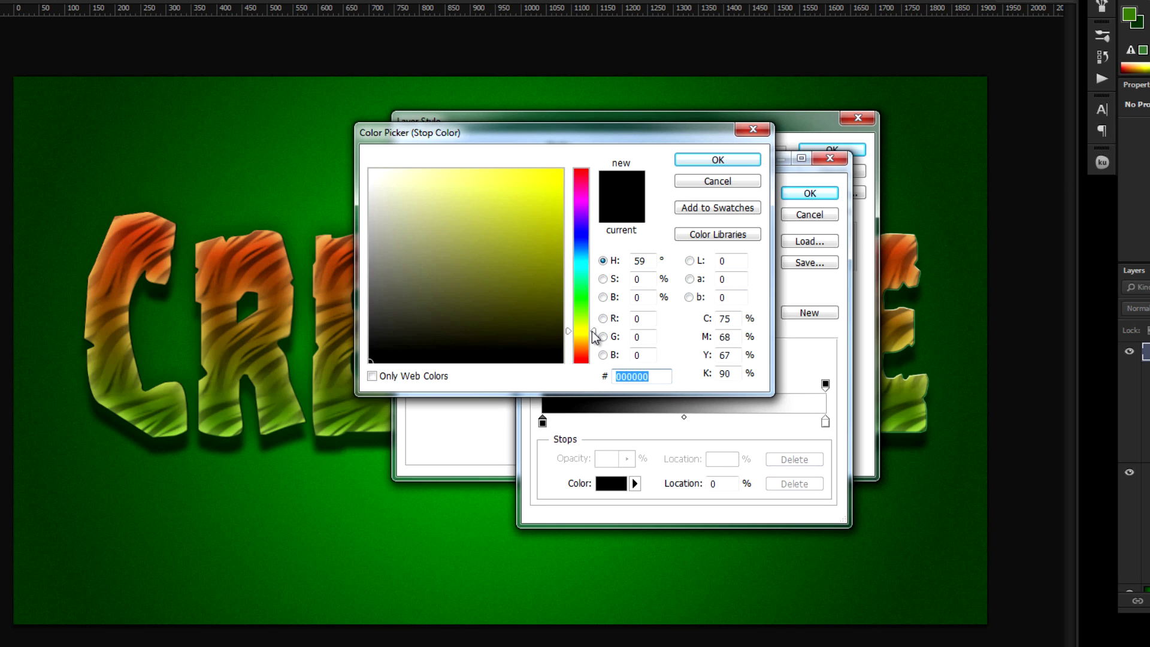
drag(512, 202, 511, 164)
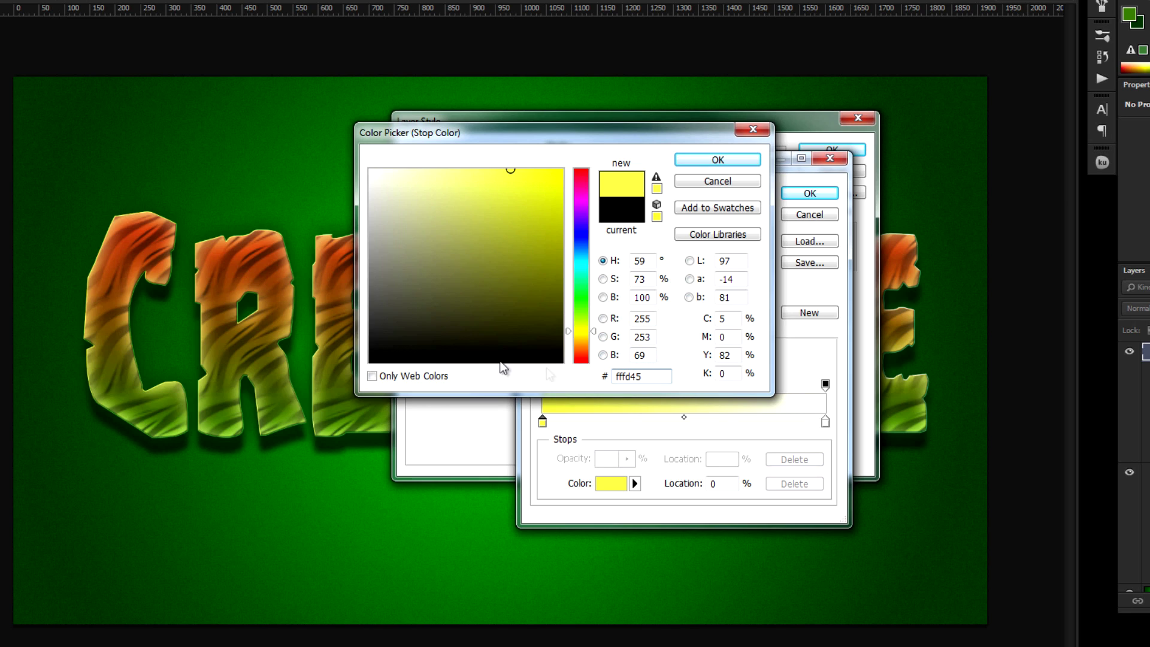
double_click(655, 376)
key(ctrl+c)
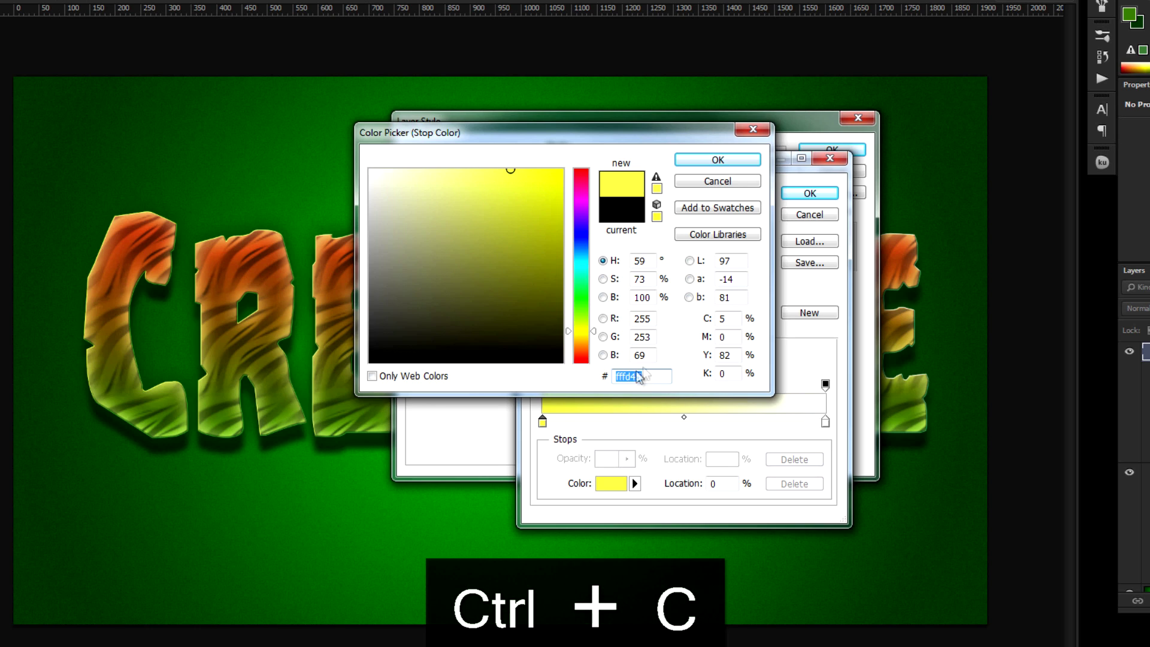
click(717, 160)
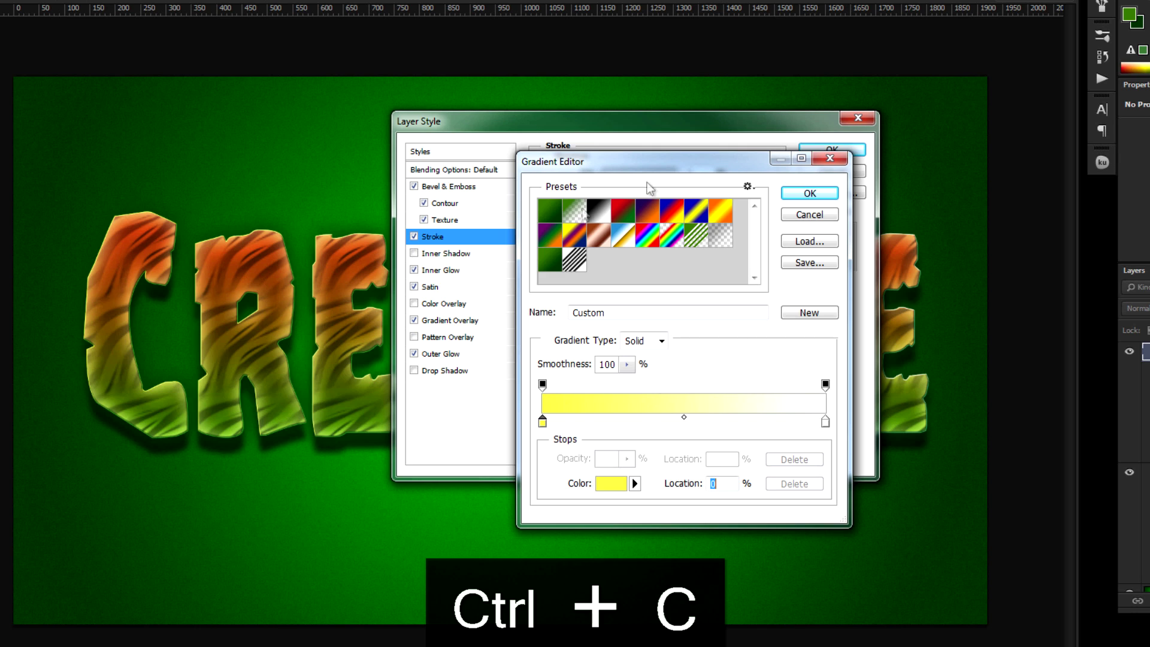
Apply the copied yellow fffd45 to the Stroke gradient's ending color stop.
click(825, 423)
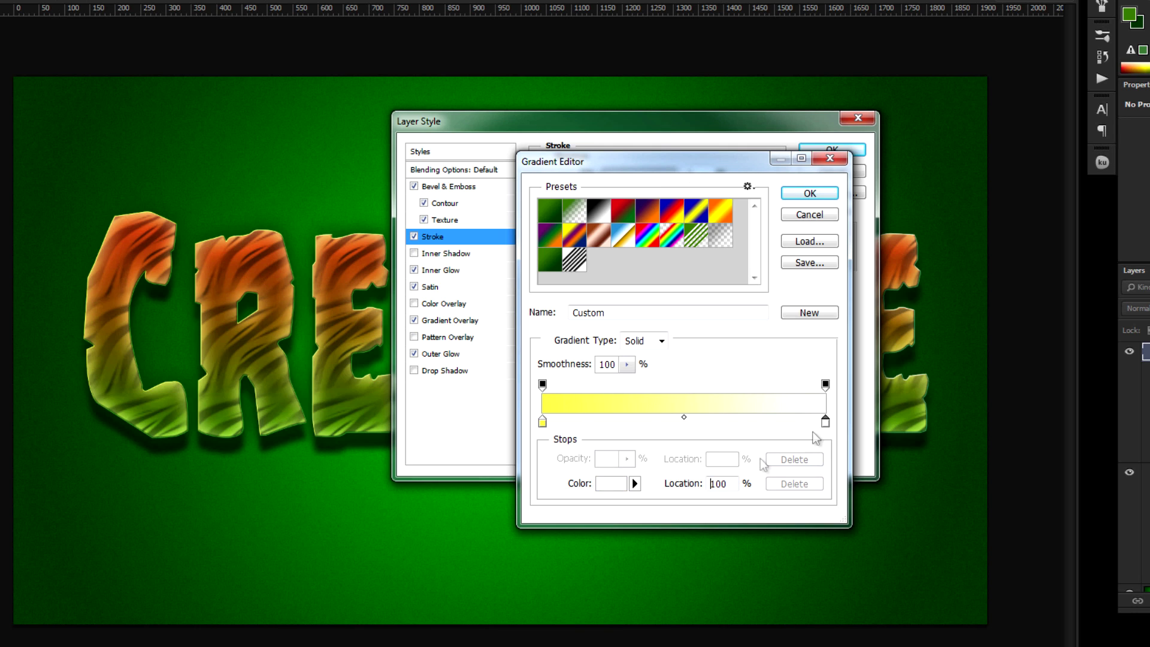
click(606, 483)
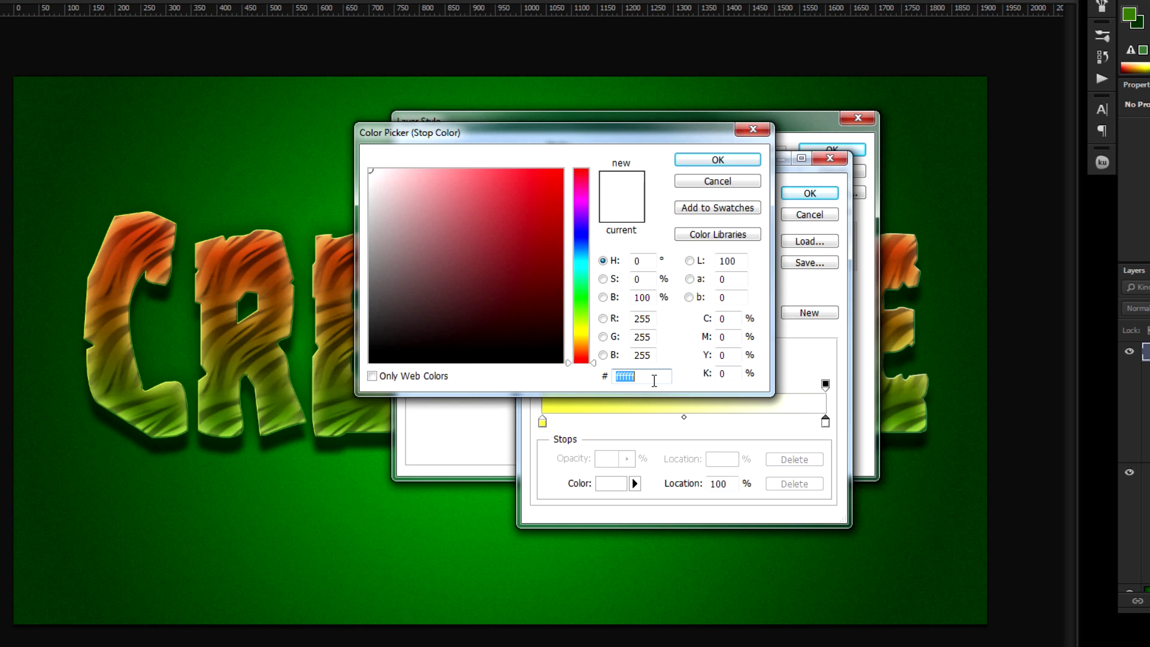
key(ctrl+v)
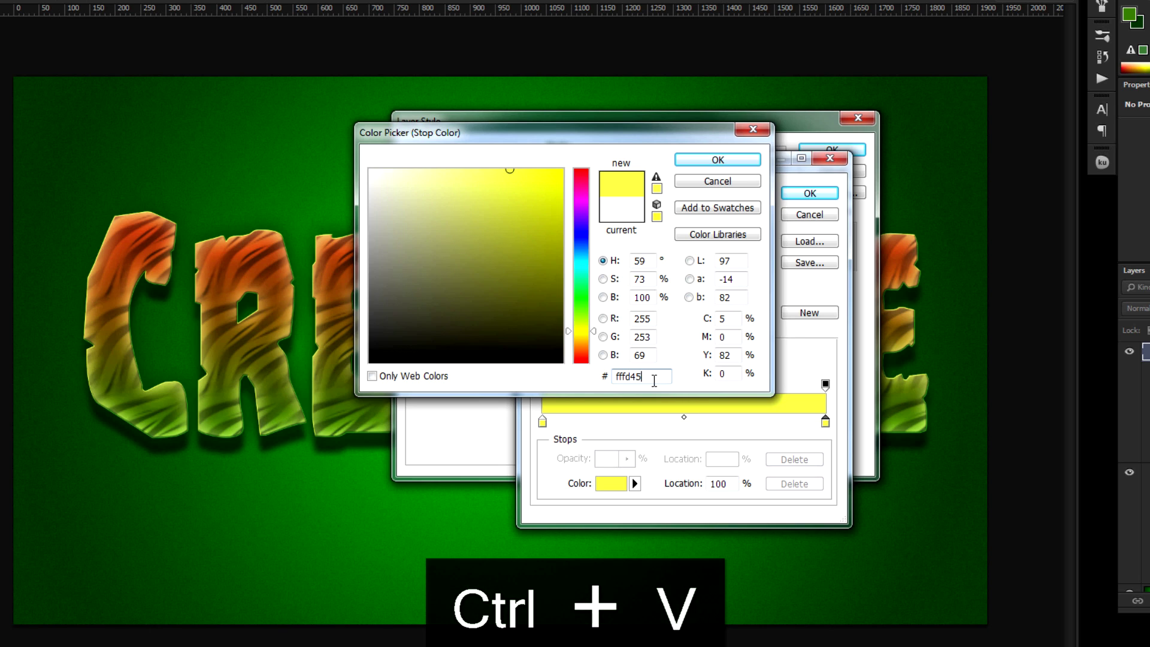
click(717, 160)
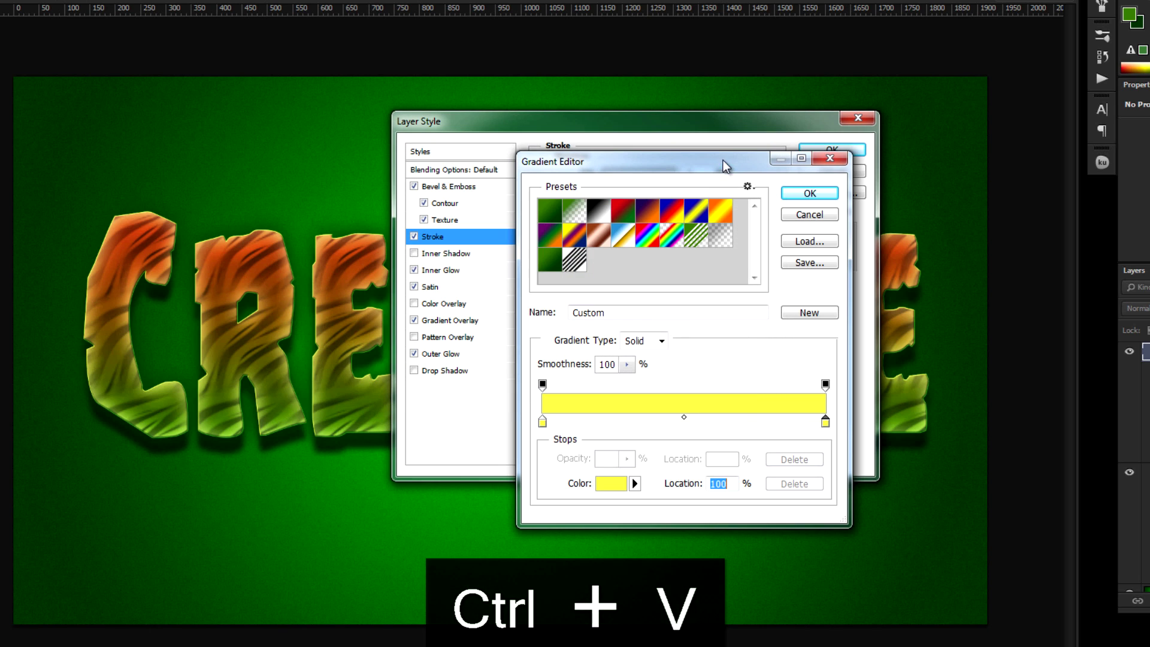
Set the Stroke gradient's ending opacity stop to 0% and rotate the gradient angle to point straight up.
click(825, 383)
click(626, 459)
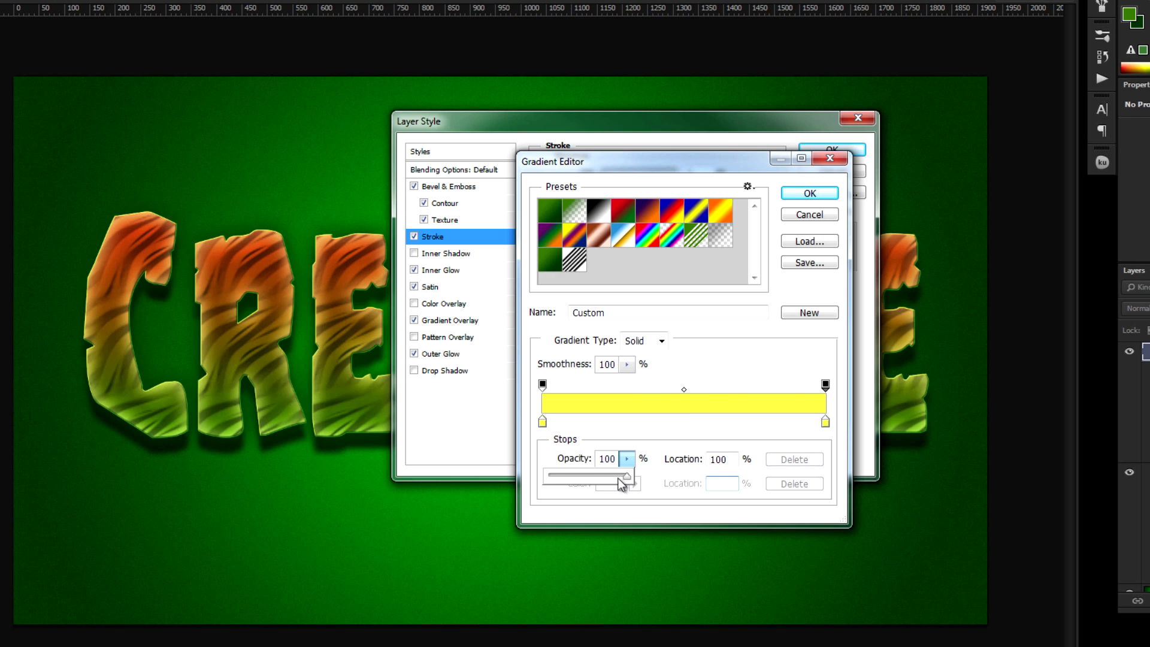
drag(624, 476, 496, 483)
click(810, 193)
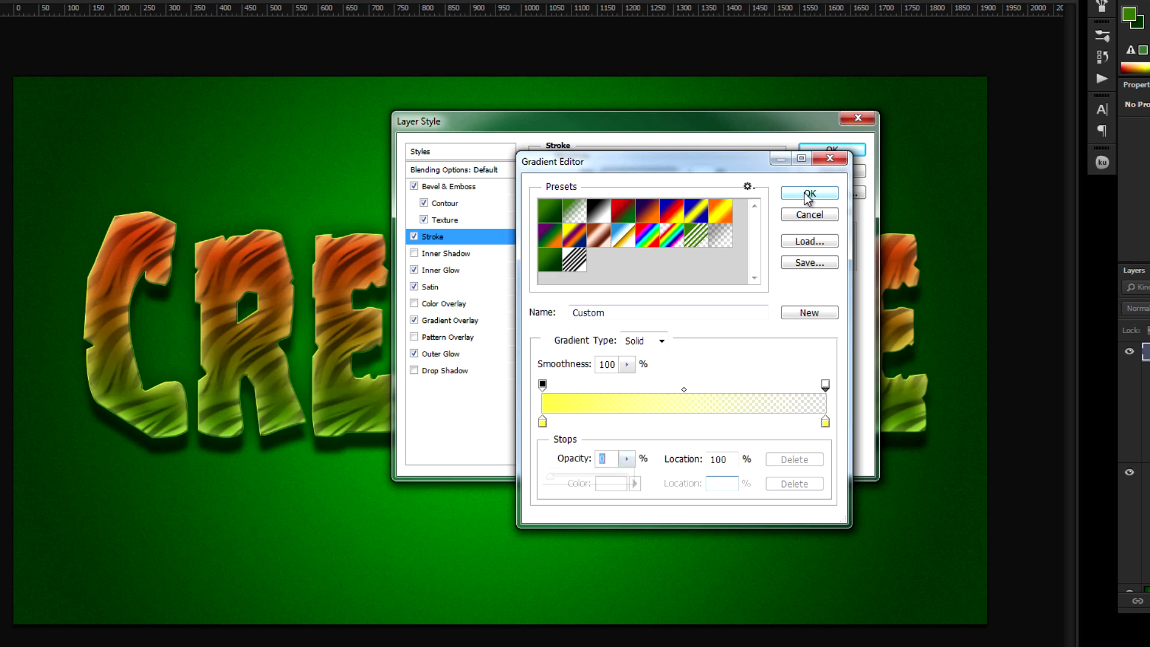
click(810, 192)
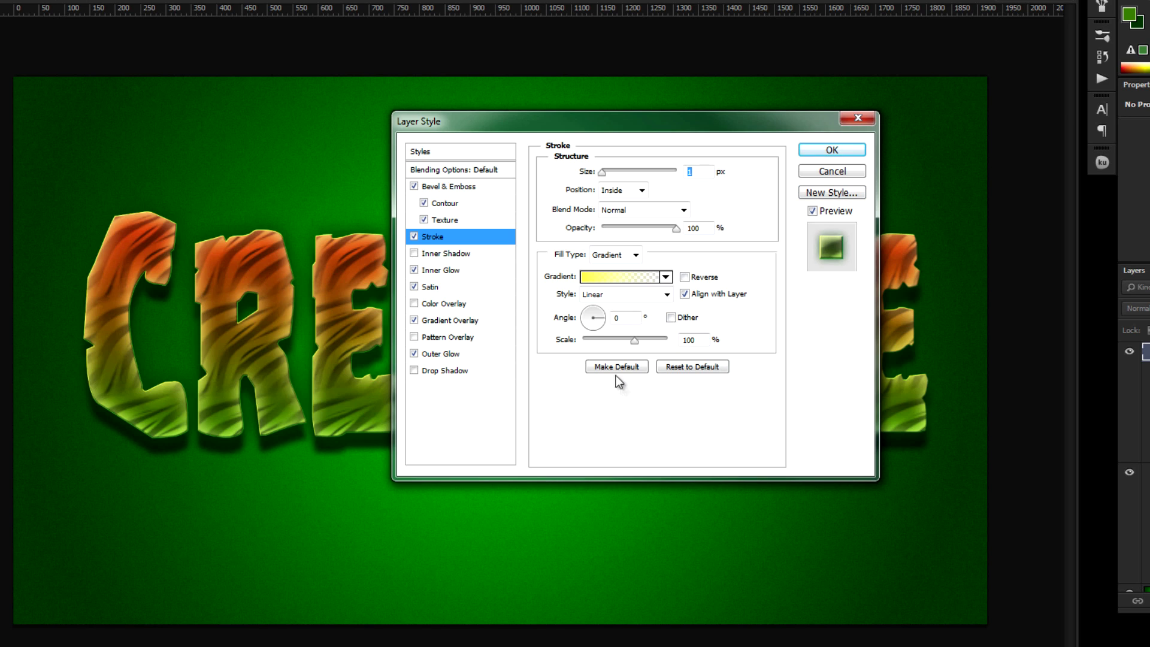
drag(594, 311, 594, 275)
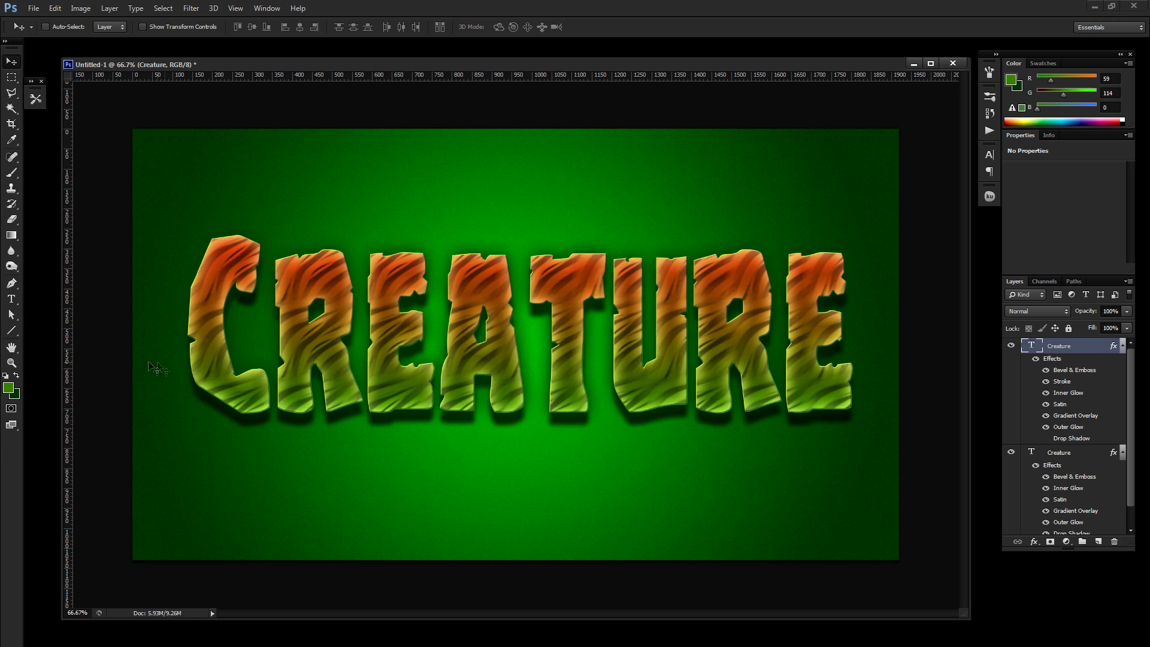
Draw a closed Pen path around the upper half of the Creature text, with a wavy lower edge crossing the middle of the letters.
click(10, 285)
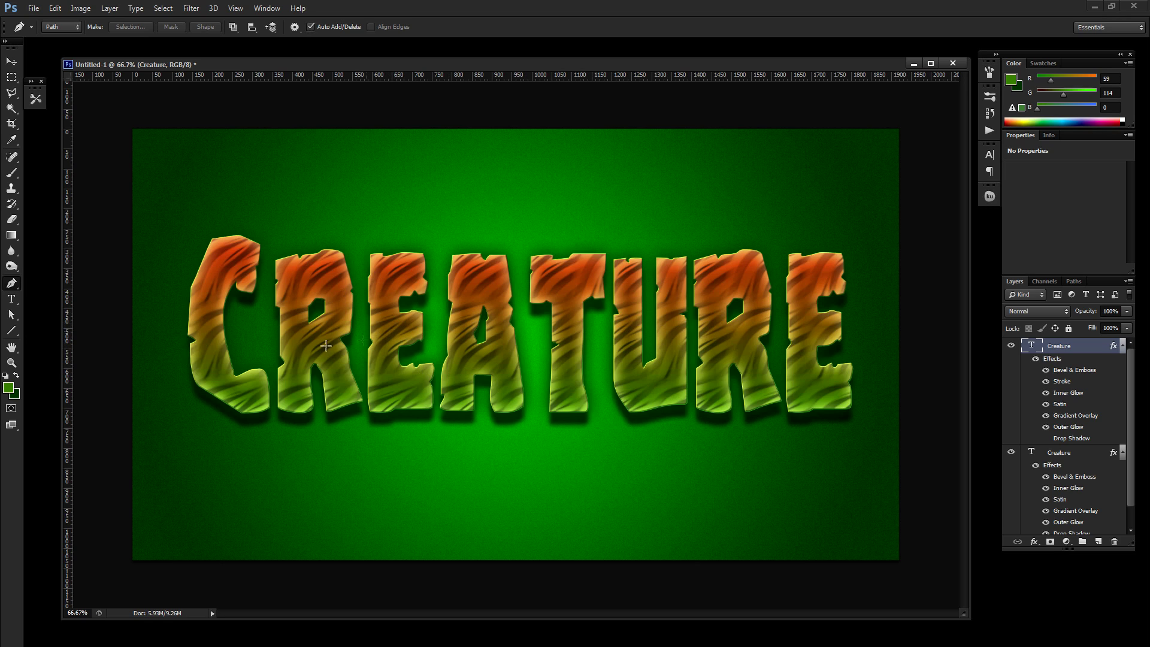
click(153, 337)
drag(214, 324, 538, 323)
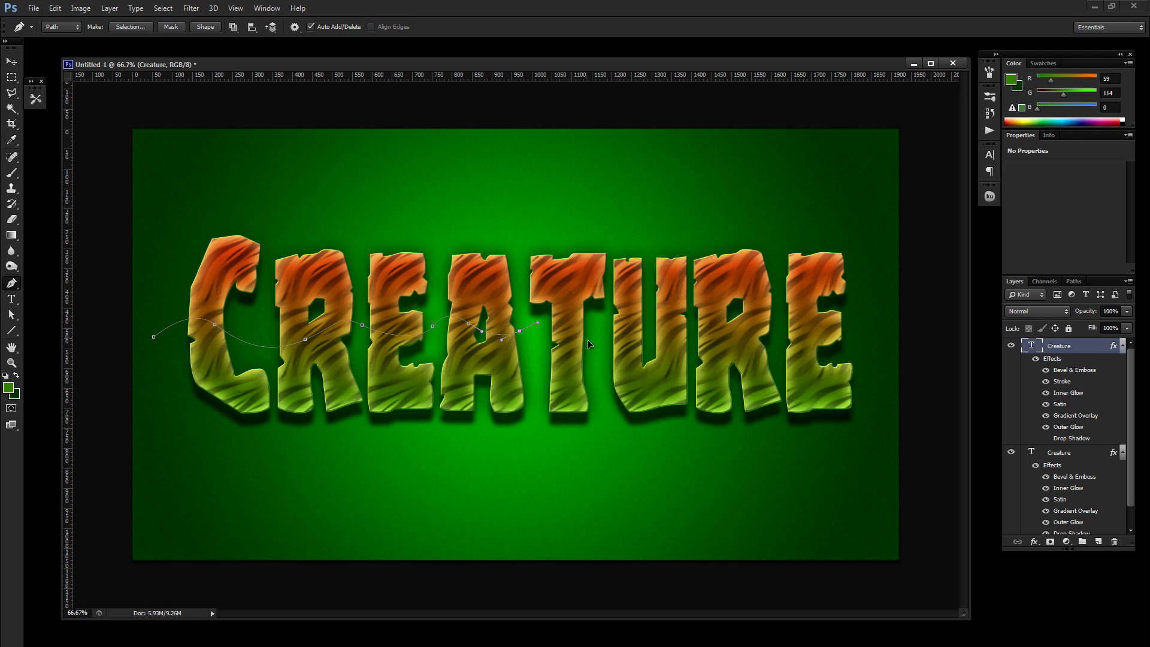
drag(599, 367, 649, 335)
drag(724, 340, 794, 314)
drag(862, 341, 872, 361)
click(871, 209)
click(181, 195)
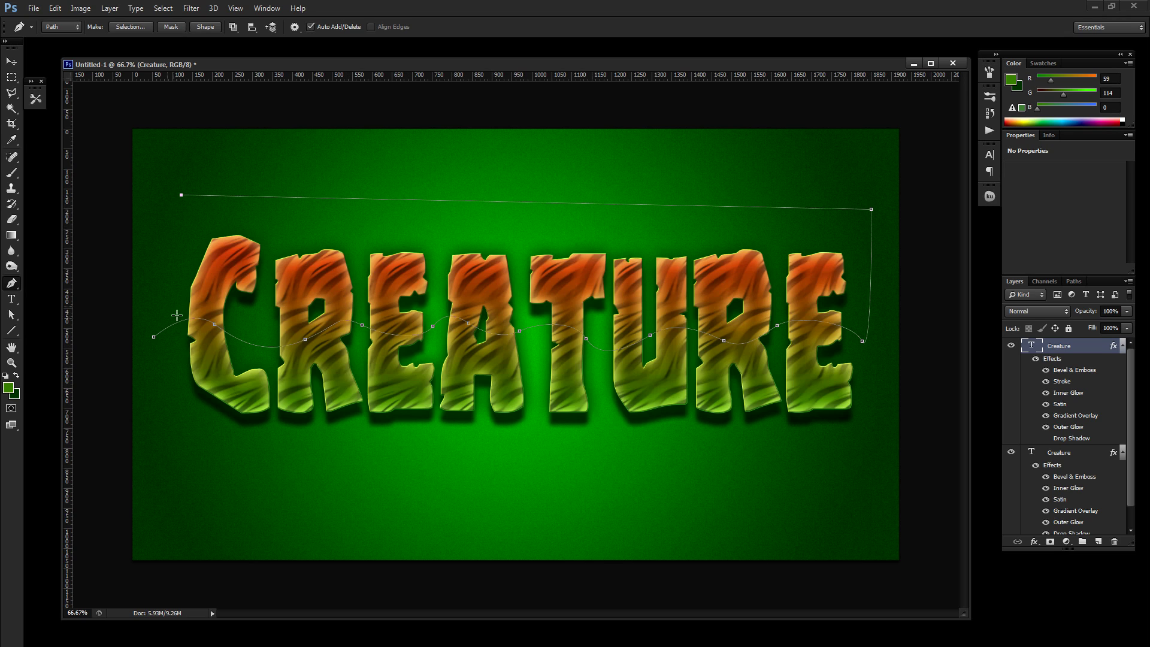
click(153, 338)
Convert the path to a new selection with 0 px feather and add it as a layer mask on the upper Creature layer.
right_click(556, 260)
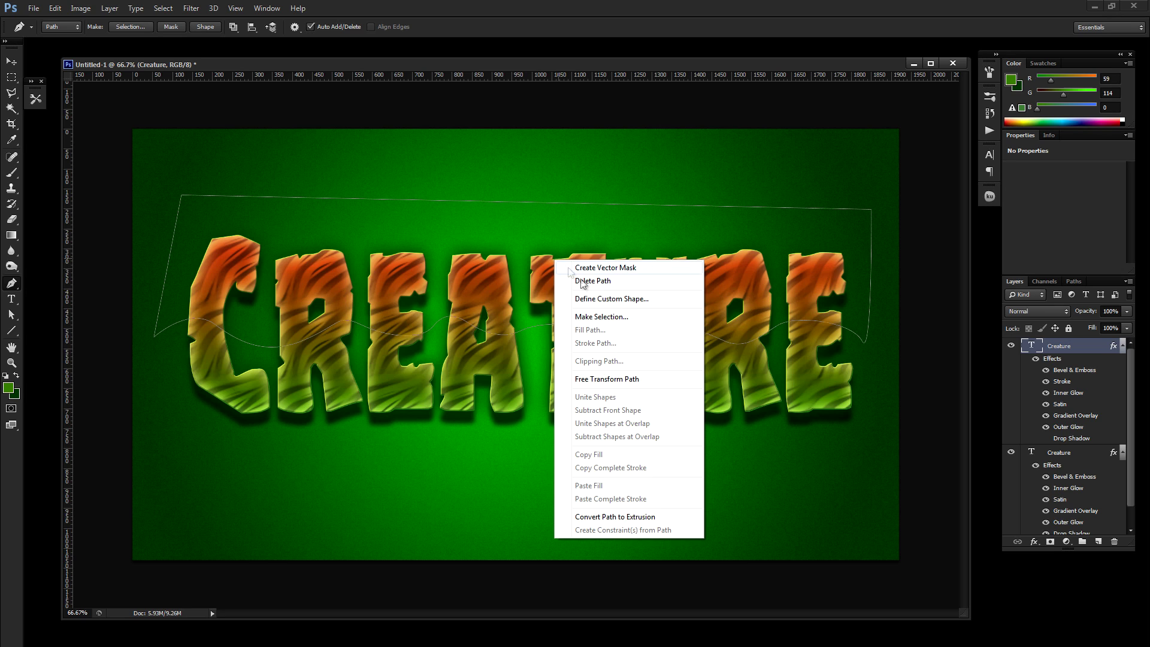
click(608, 318)
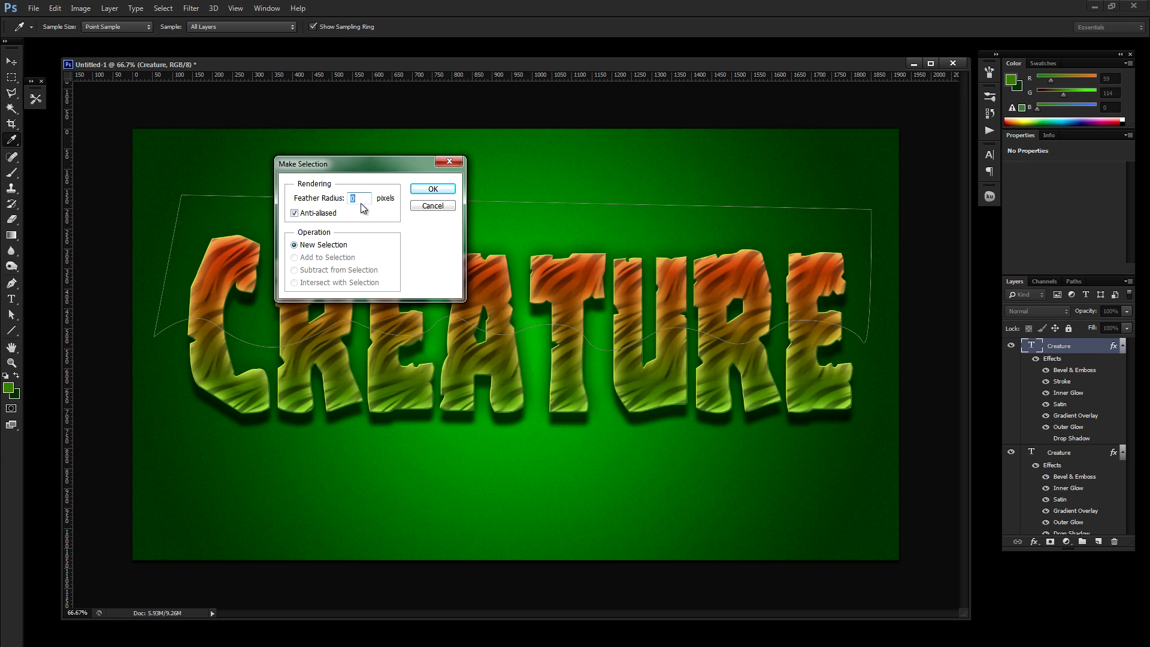
click(432, 189)
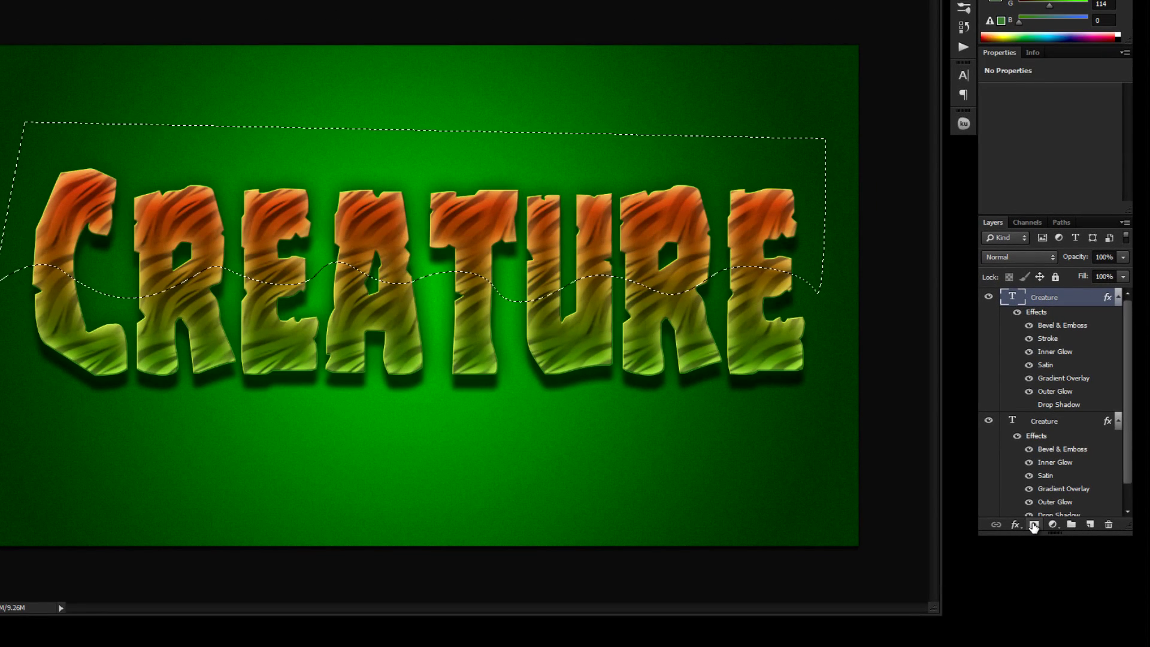
click(1034, 525)
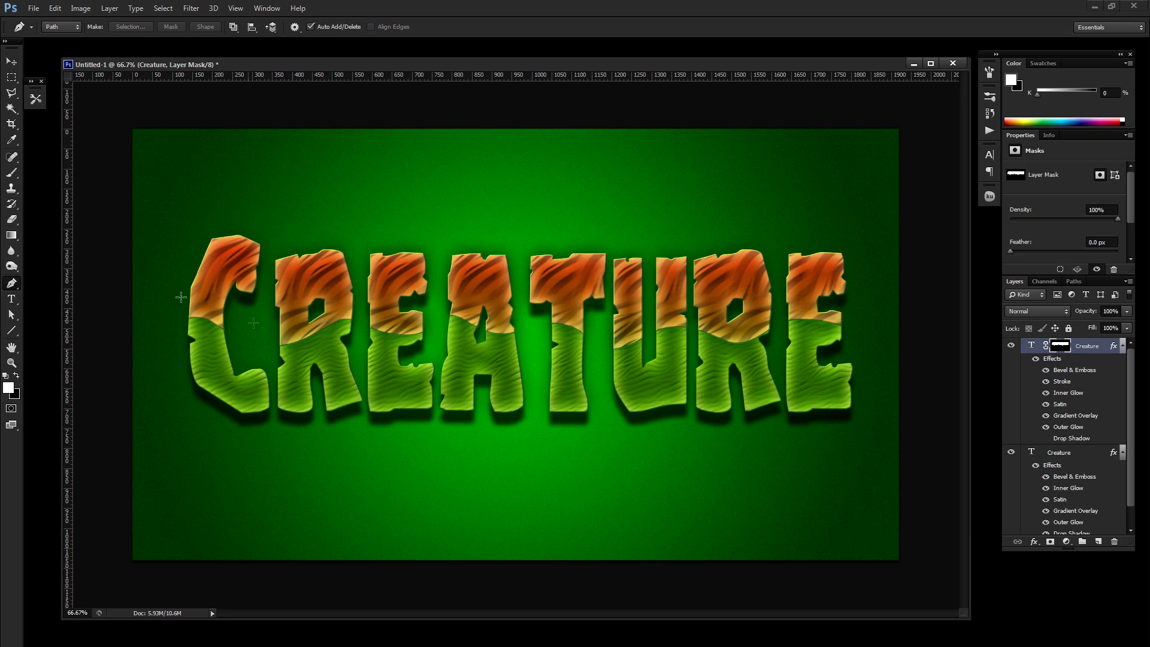
Paint white on the layer mask with a 28 px hard round brush to add drips along the reddish area's wavy edge.
click(10, 173)
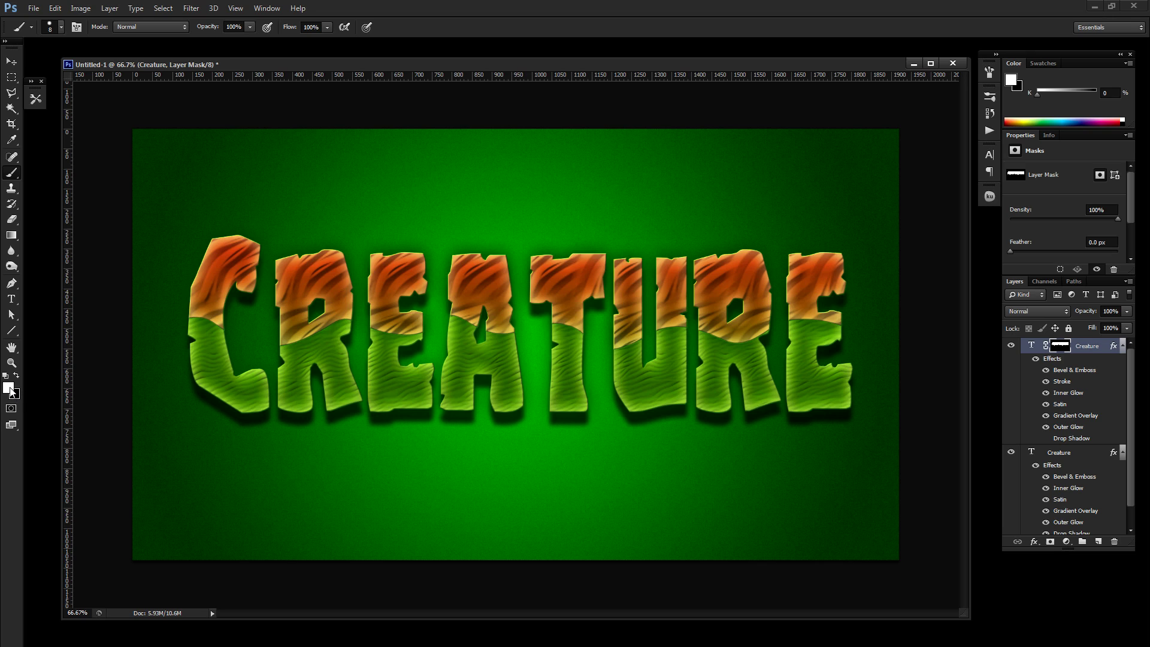
right_click(422, 336)
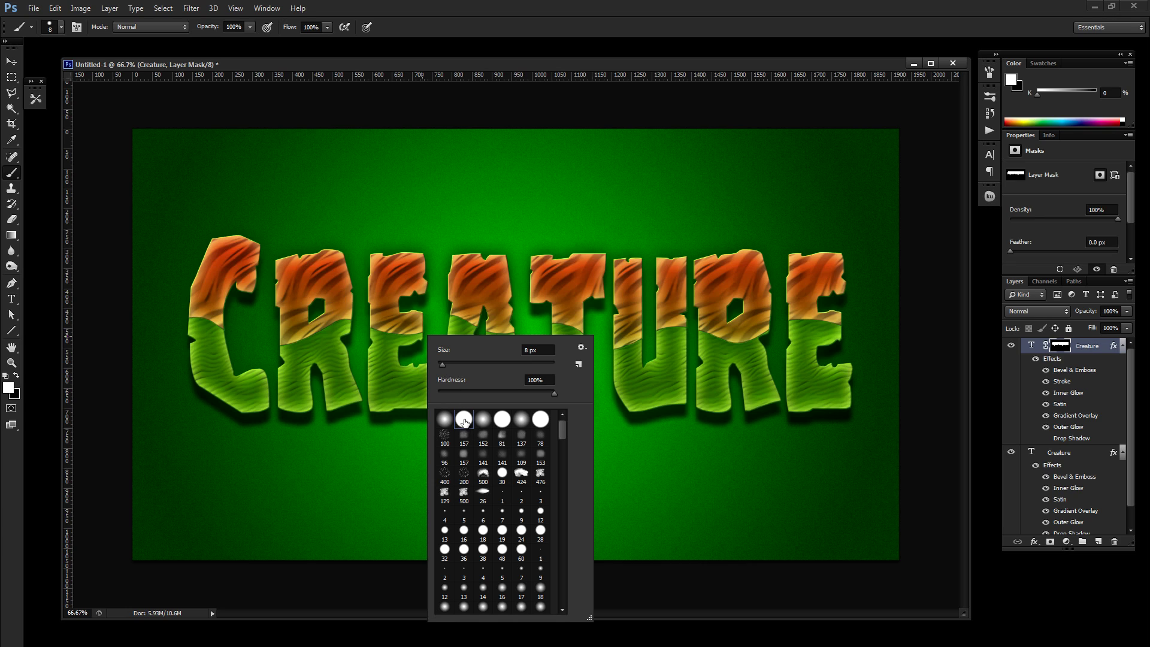
drag(449, 365, 444, 366)
drag(451, 365, 453, 365)
drag(454, 364, 454, 364)
click(447, 67)
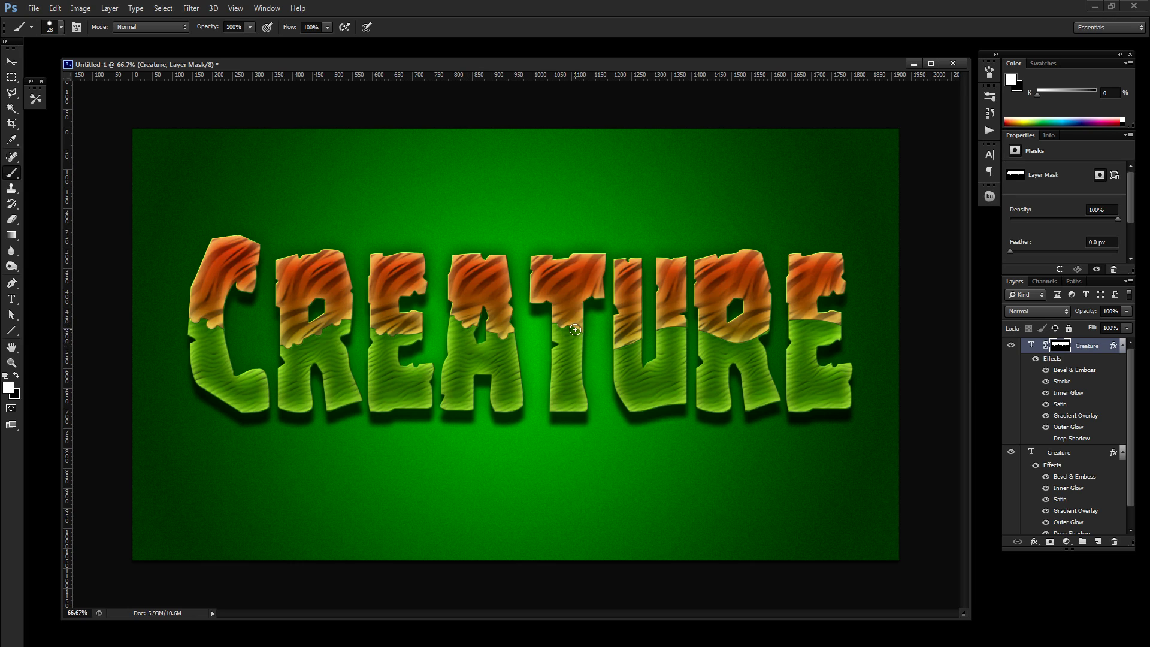
drag(629, 351, 634, 343)
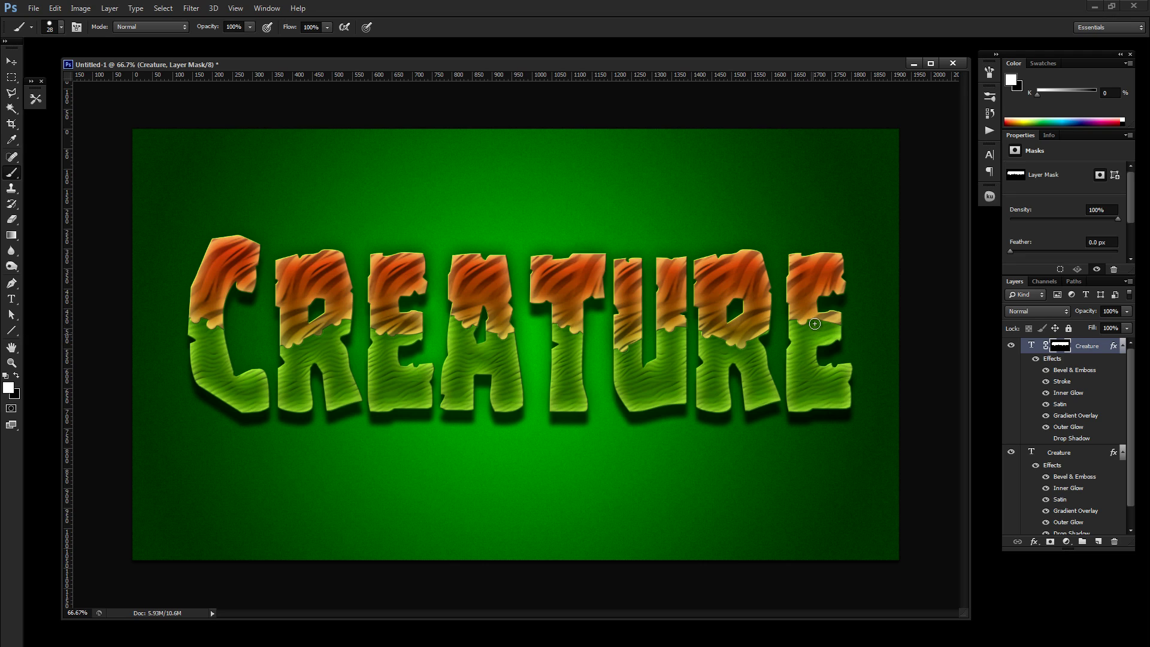
mouse_move(811, 322)
mouse_down()
mouse_move(824, 354)
mouse_move(830, 325)
mouse_up()
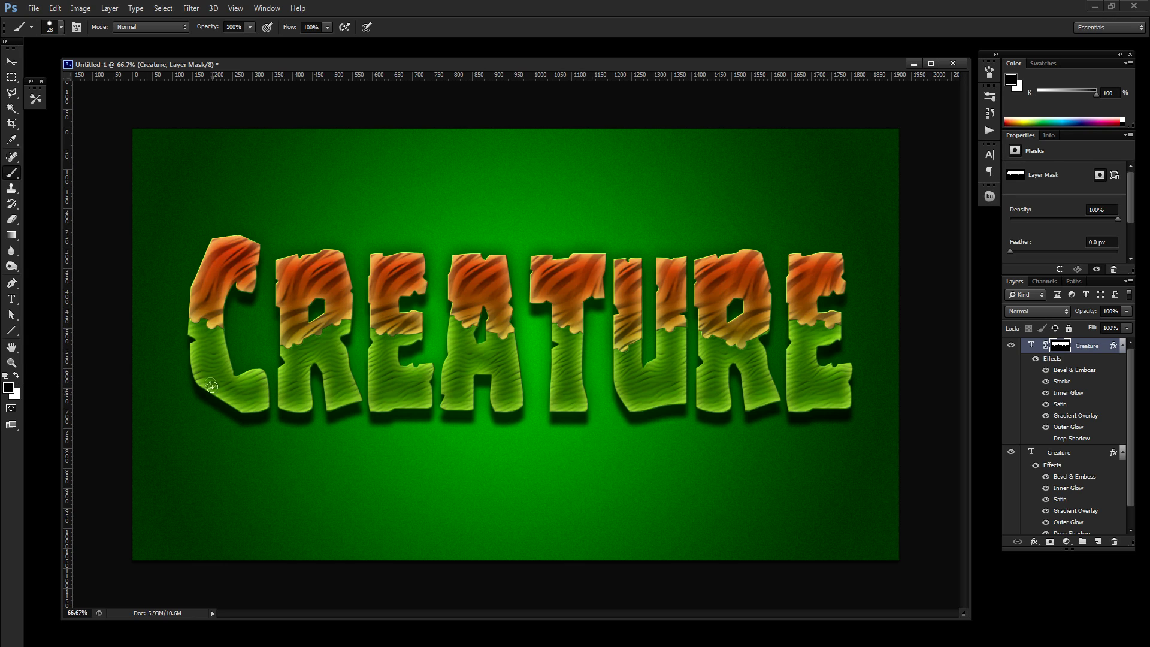
Notch the mask's dripping edge with black dabs, using the hard round brush reduced to 15 px.
click(205, 315)
key(ctrl+z)
right_click(313, 342)
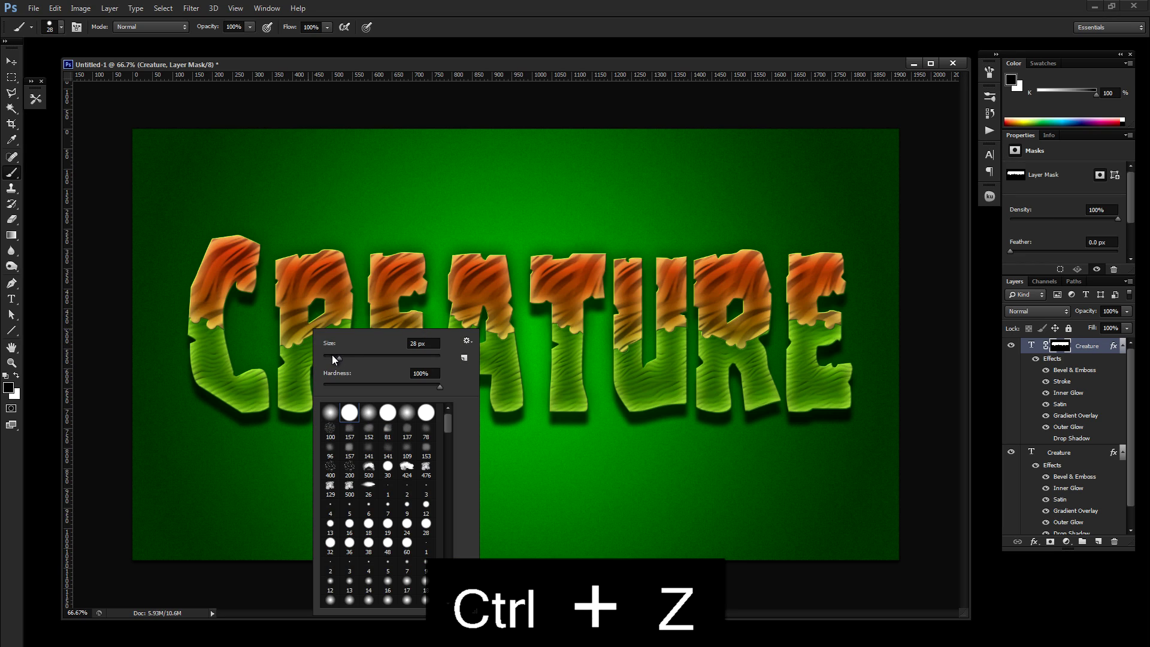
click(332, 354)
click(202, 317)
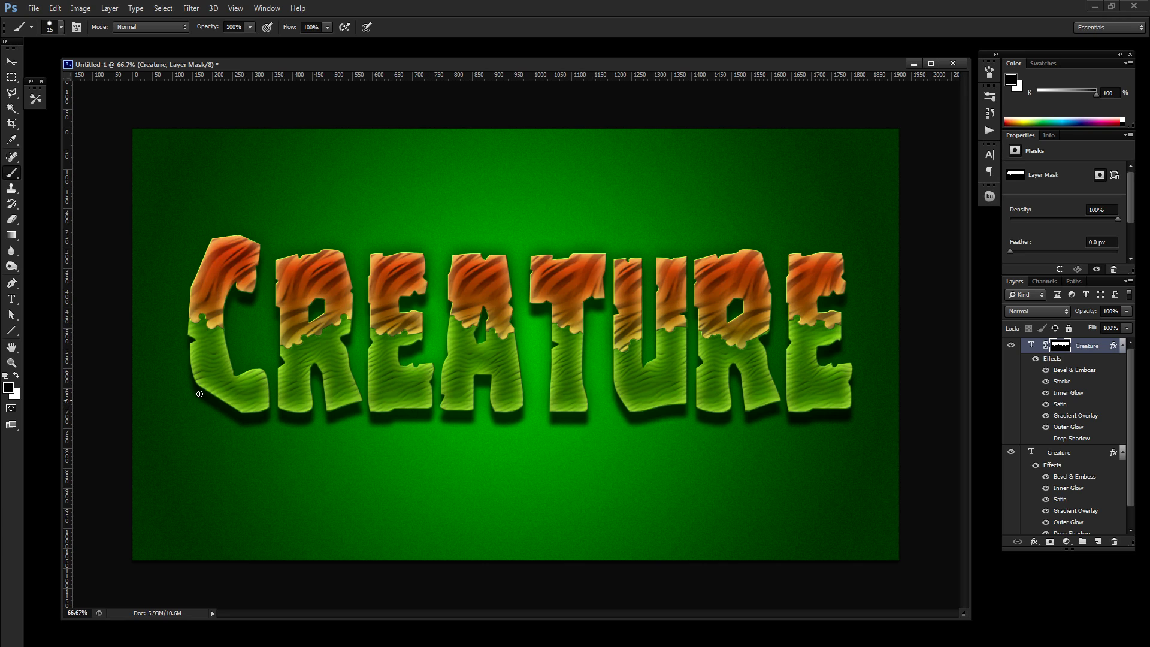
Dab small white dots on the mask below the dripping edge of each letter to reveal scattered reddish droplets on the green area.
click(17, 376)
click(198, 331)
click(206, 339)
click(206, 357)
click(328, 361)
click(329, 336)
click(389, 346)
click(458, 335)
click(467, 342)
click(493, 356)
click(494, 343)
click(571, 342)
click(561, 338)
click(629, 361)
click(624, 369)
click(662, 342)
click(679, 338)
click(712, 348)
click(799, 340)
click(796, 330)
click(11, 61)
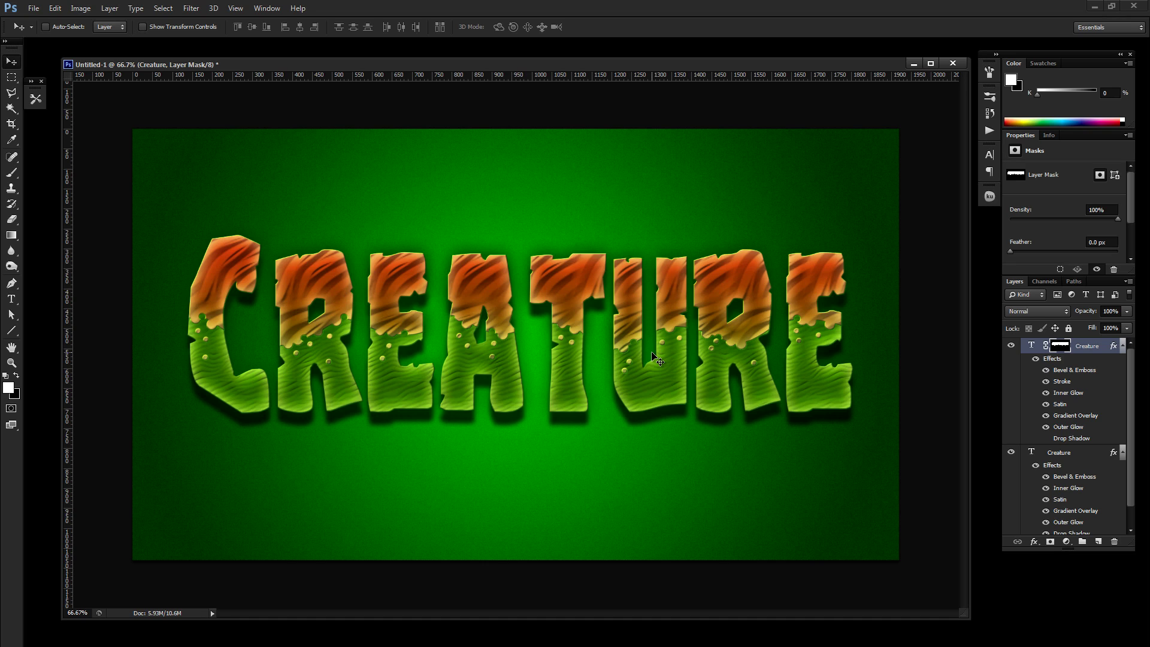
Disable the upper Creature layer's mask and re-enable it to compare the text with and without masking.
right_click(1058, 348)
click(1052, 355)
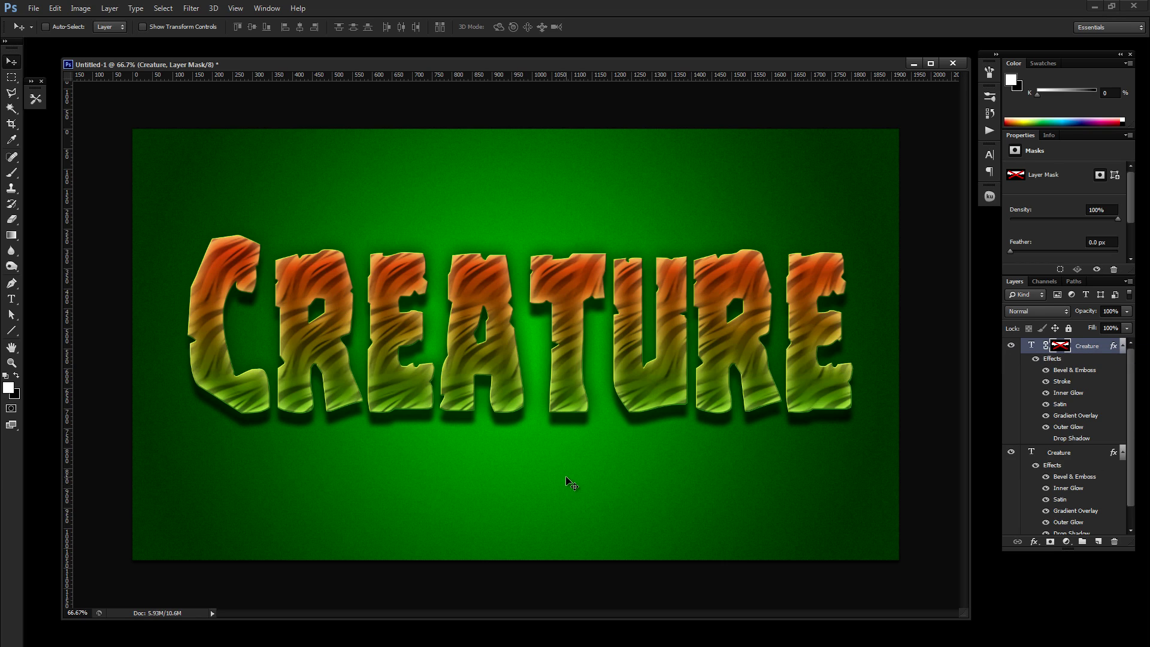
right_click(1061, 347)
click(1054, 355)
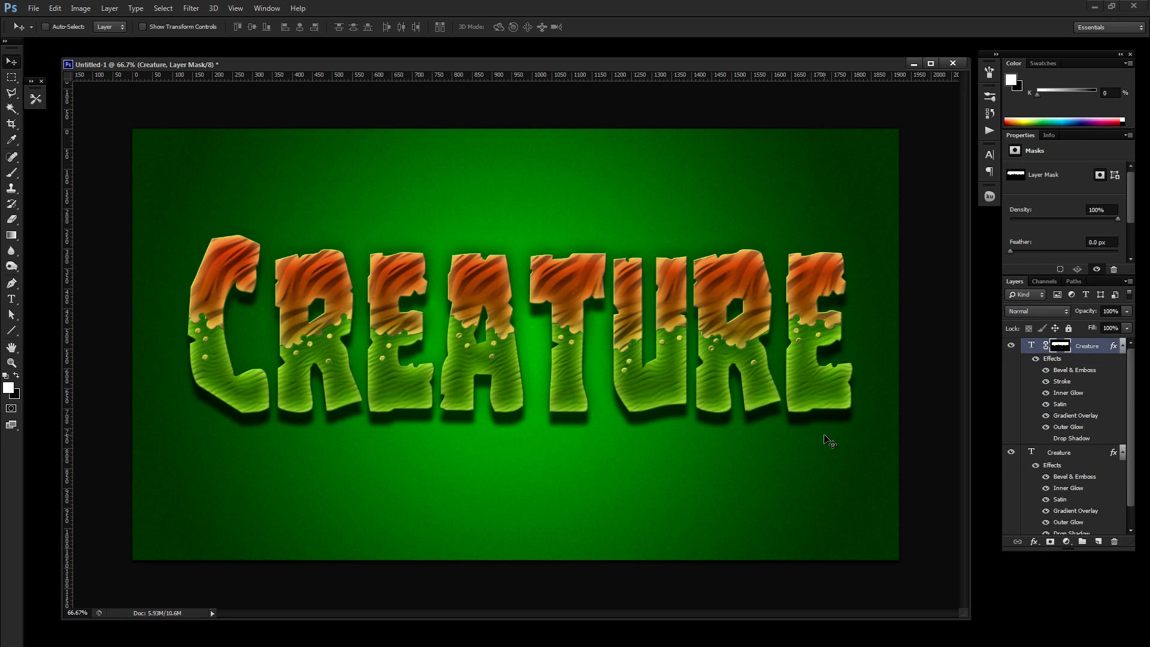